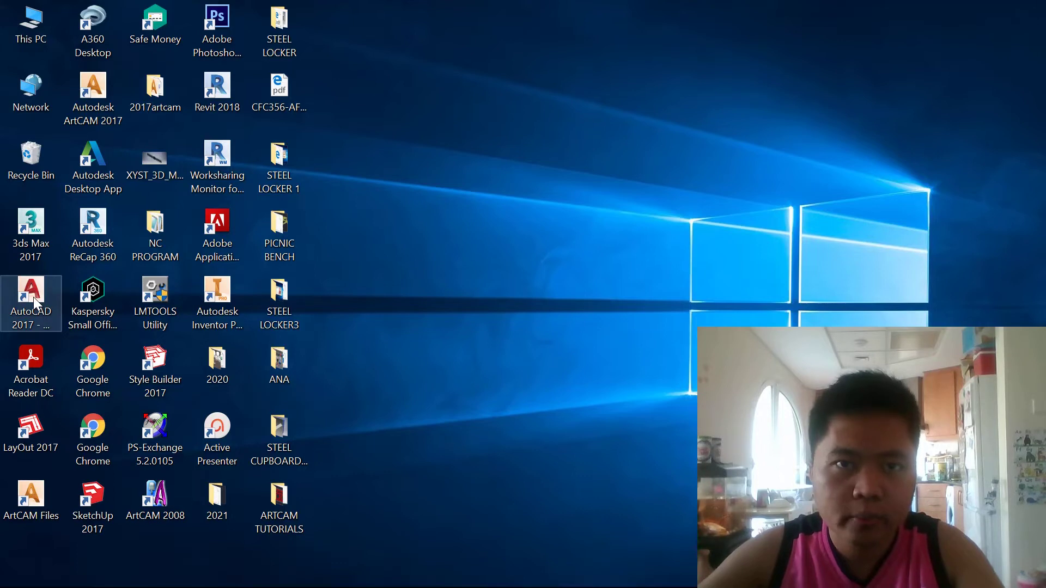
Step: Launch AutoCAD 2017 from the desktop and start a new blank drawing
right_click(39, 300)
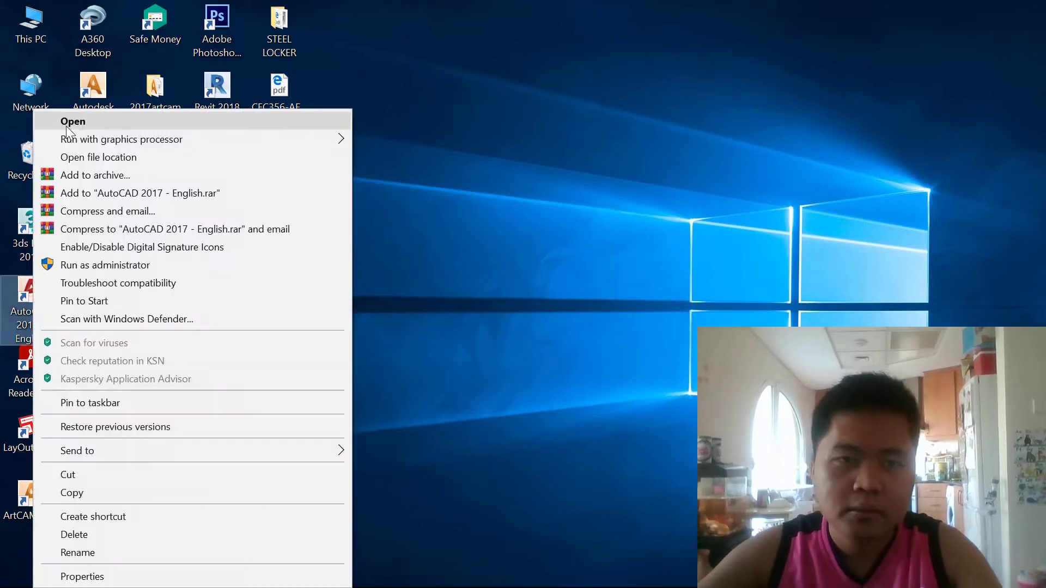
mouse_move(65, 138)
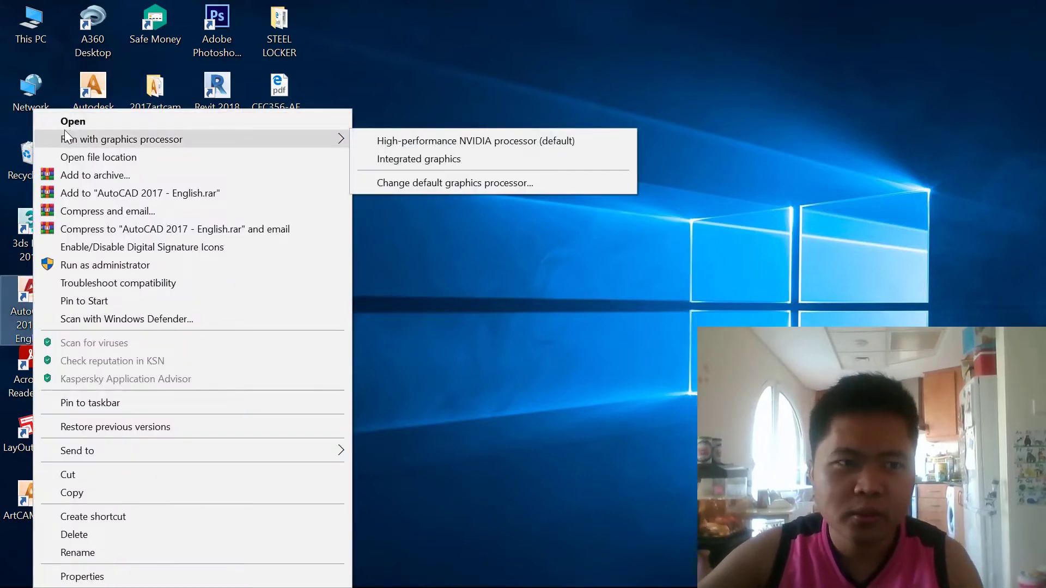
left_click(65, 122)
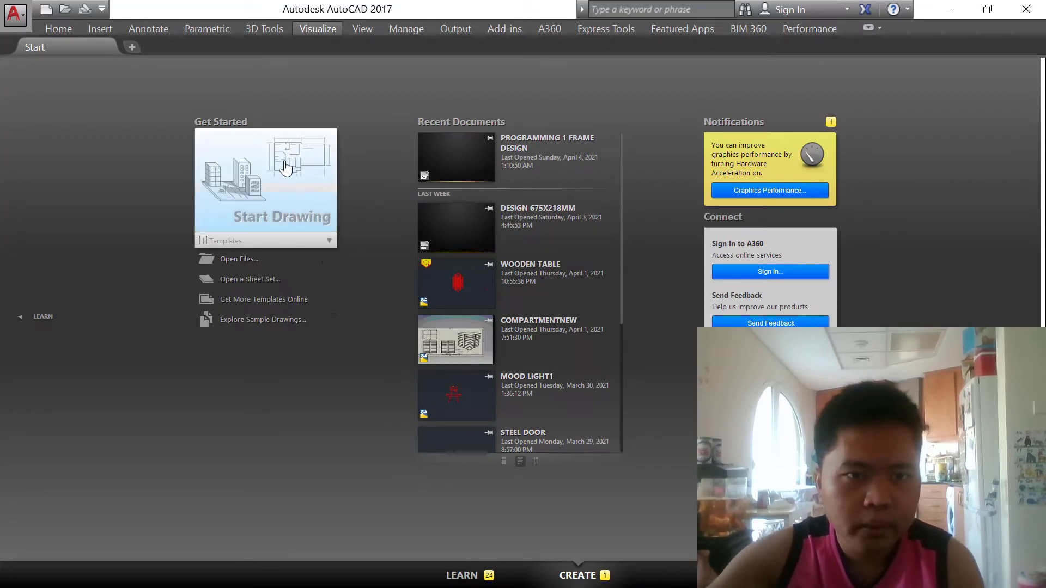
left_click(284, 187)
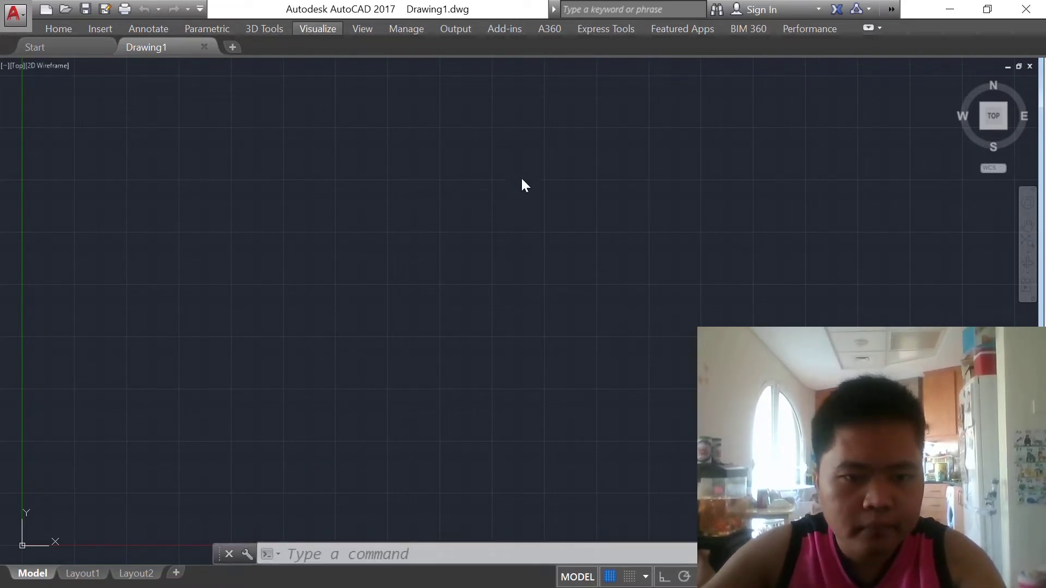
Step: Open the Standard dimension style for modification and set its Standard text style's font to NSimSun, making that text style current
type("d")
key("Return")
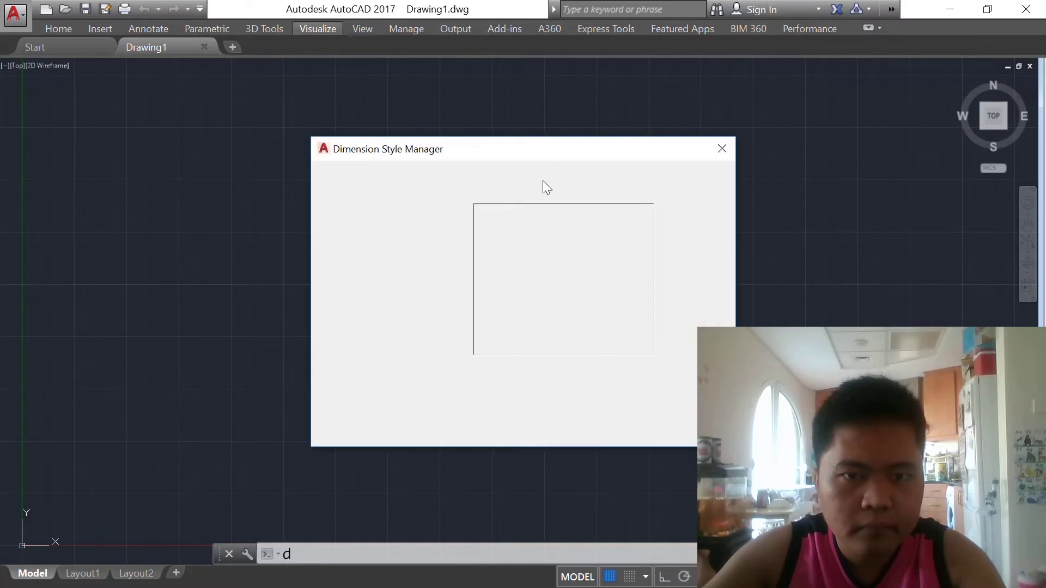
left_click(682, 266)
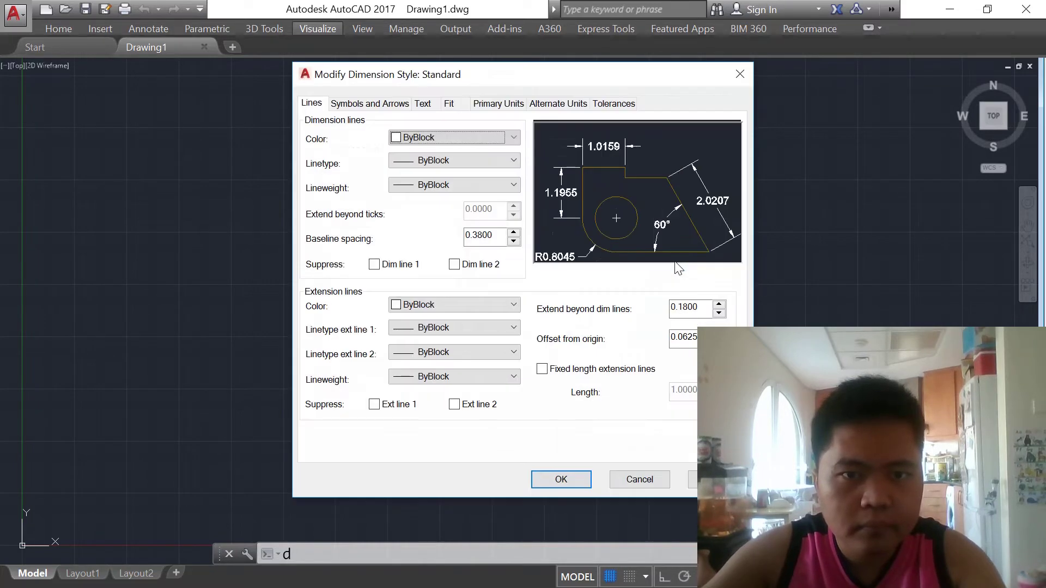
left_click(422, 104)
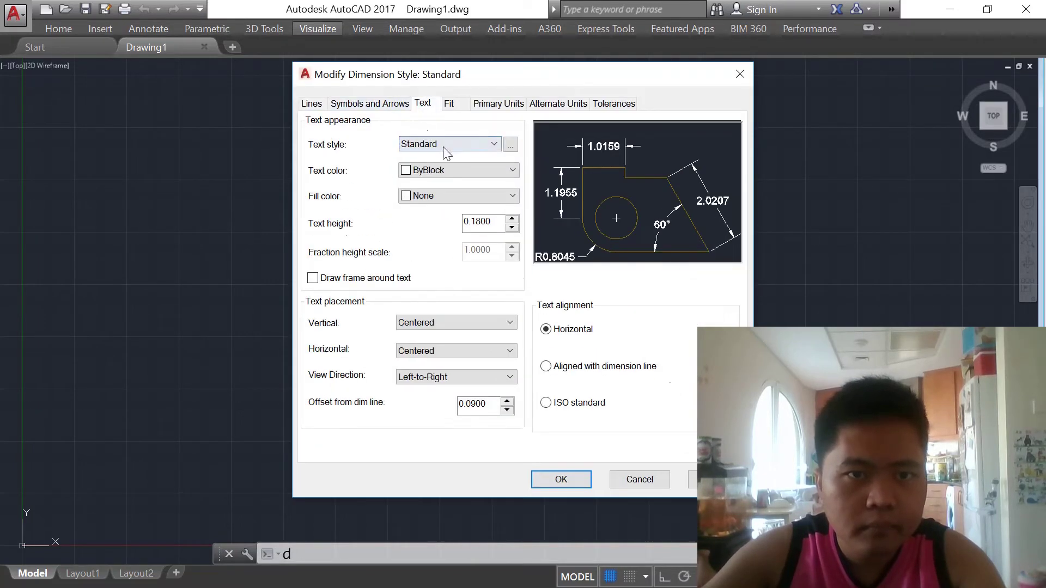
left_click(511, 146)
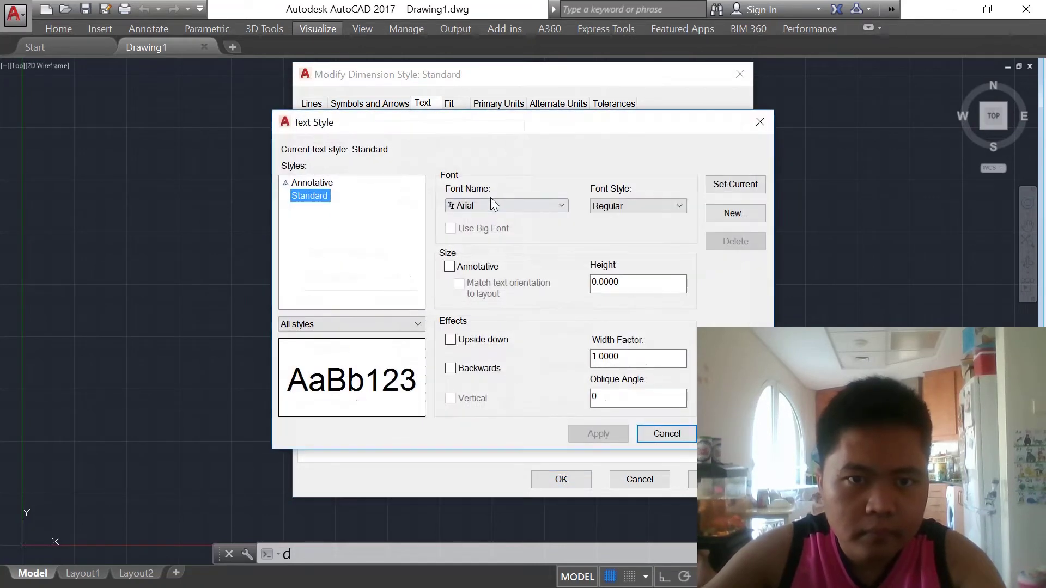
left_click(489, 205)
type("ns")
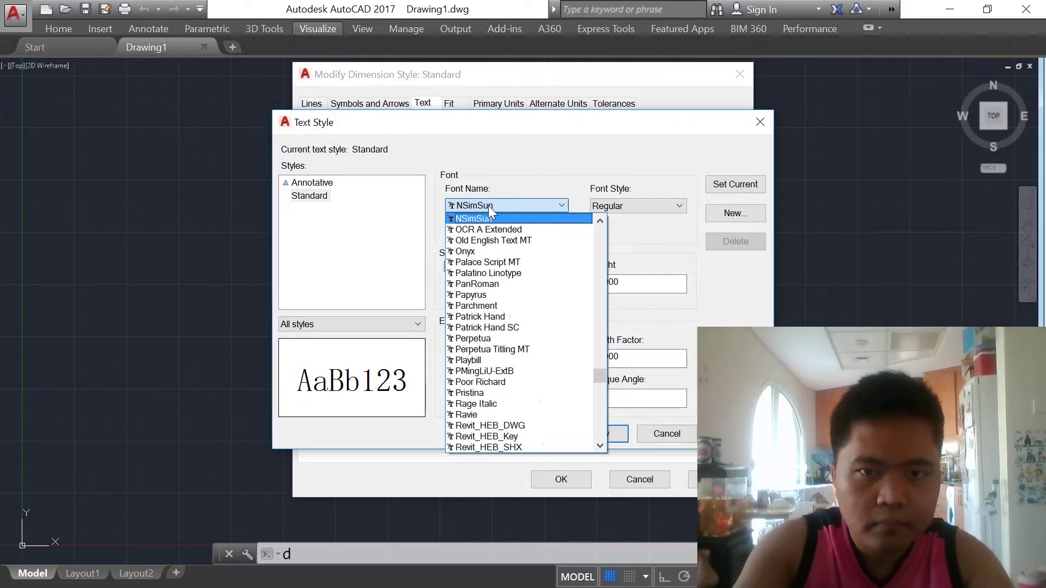
key("Return")
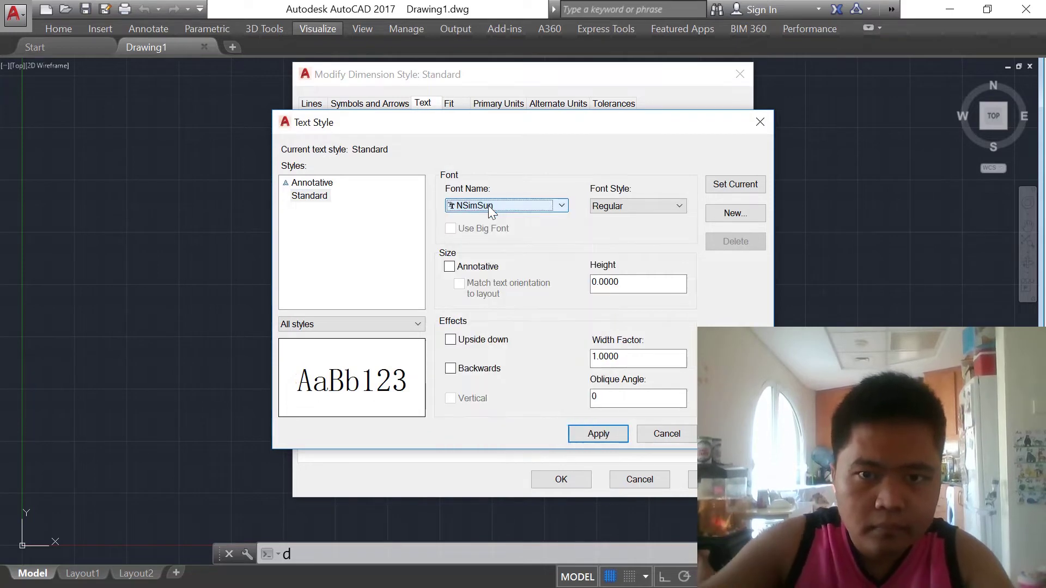
left_click(726, 185)
left_click(484, 329)
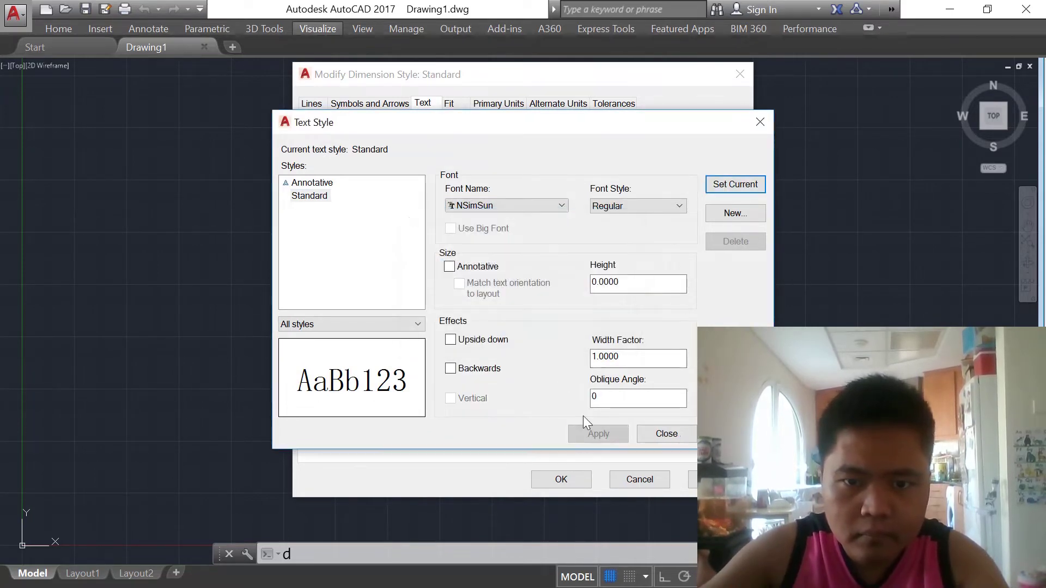
left_click(656, 434)
Step: Set the dimension text color of the Standard dimension style to yellow
left_click(424, 170)
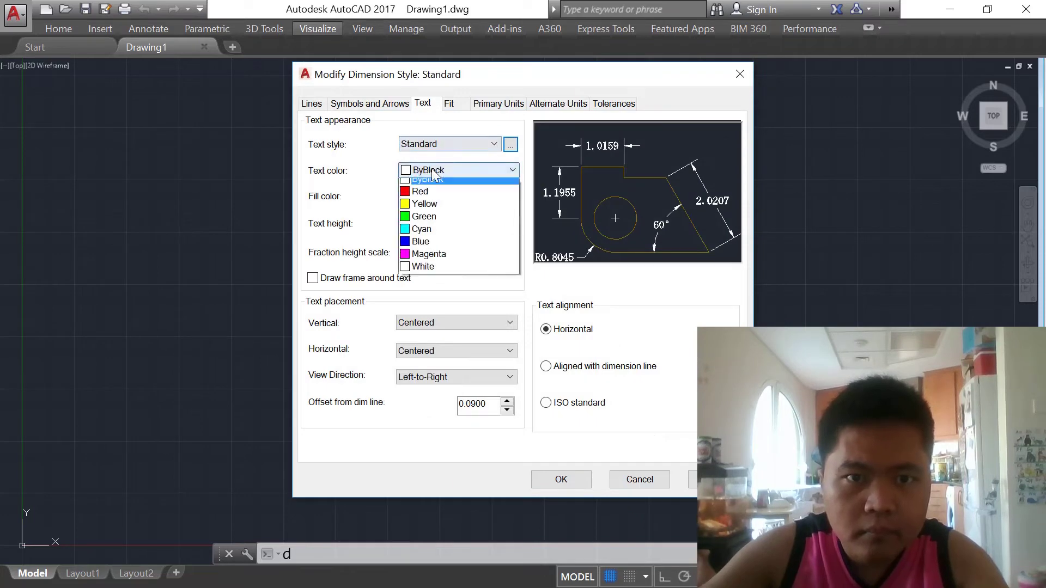
left_click(433, 209)
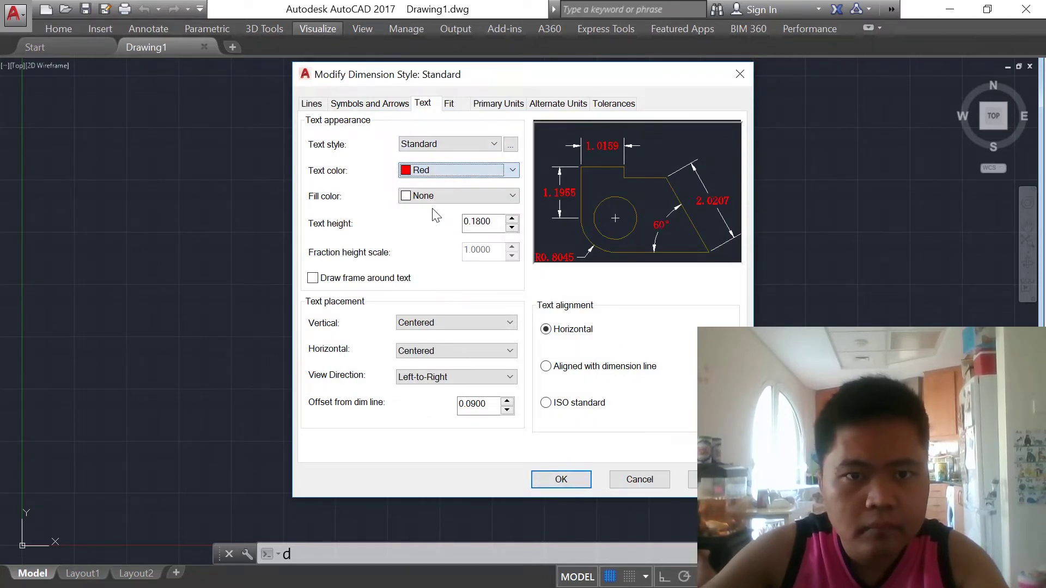
left_click(437, 174)
left_click(429, 218)
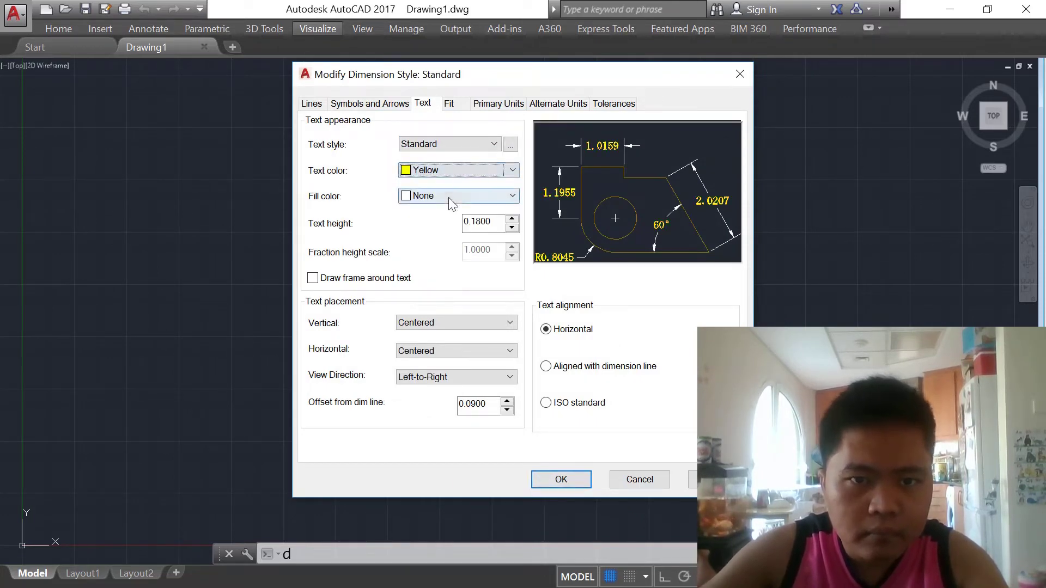
Step: Place the dimension text above the dimension line, align it with the line, and replace its offset from the dimension line
left_click(444, 324)
left_click(430, 345)
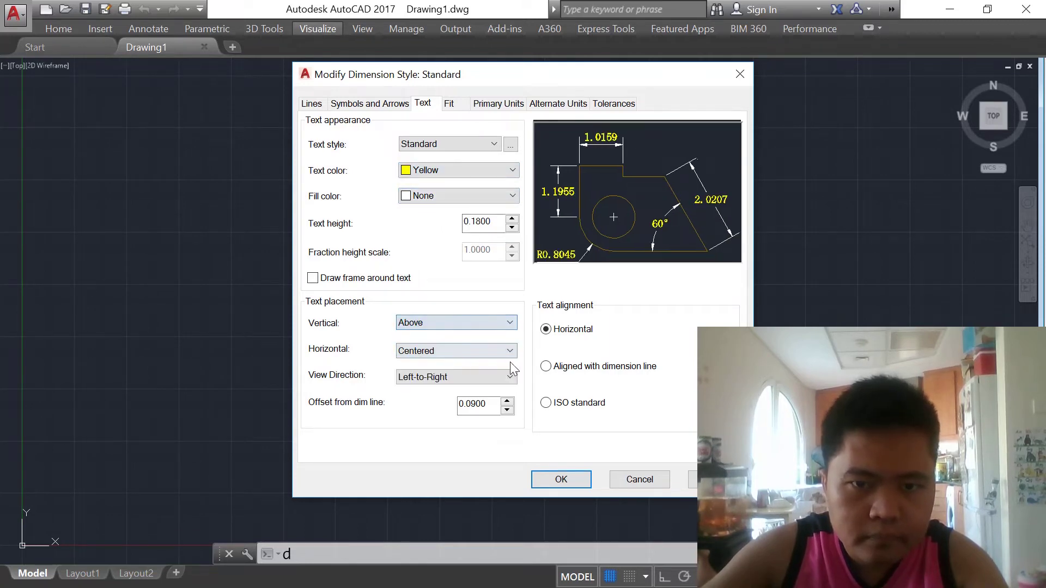
left_click(546, 366)
left_click_drag(499, 404, 201, 392)
key("BackSpace")
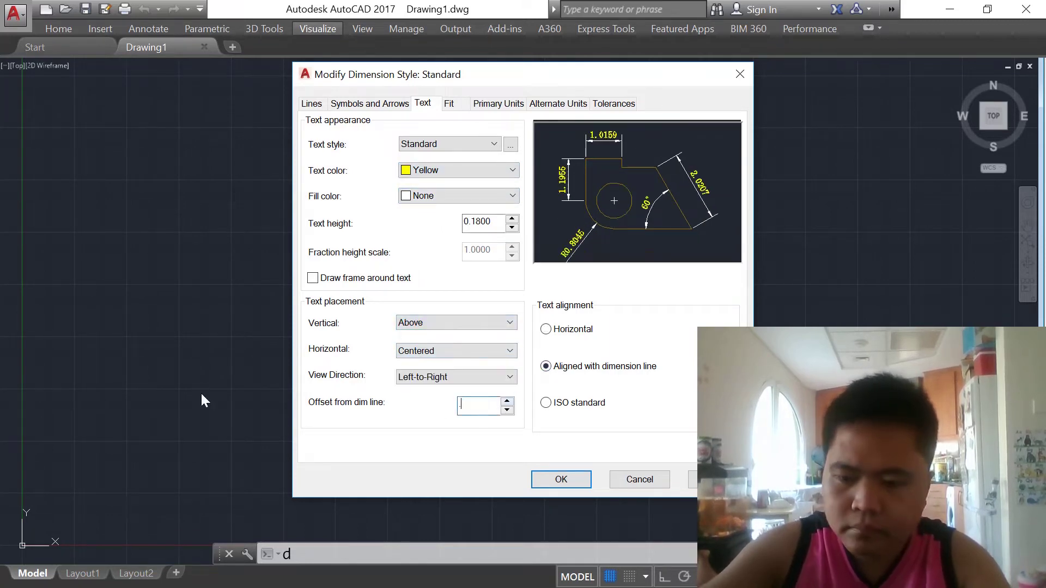
Step: Set the overall scale of the dimension features to 125 and the linear dimension precision to 0.00
left_click(449, 104)
left_click_drag(708, 331, 438, 322)
type("125")
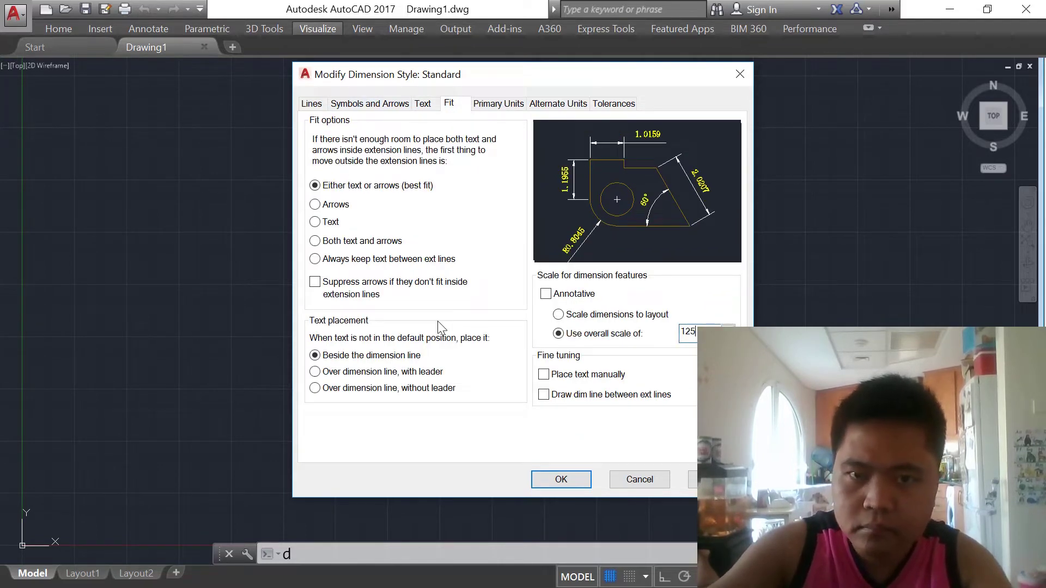
left_click(495, 103)
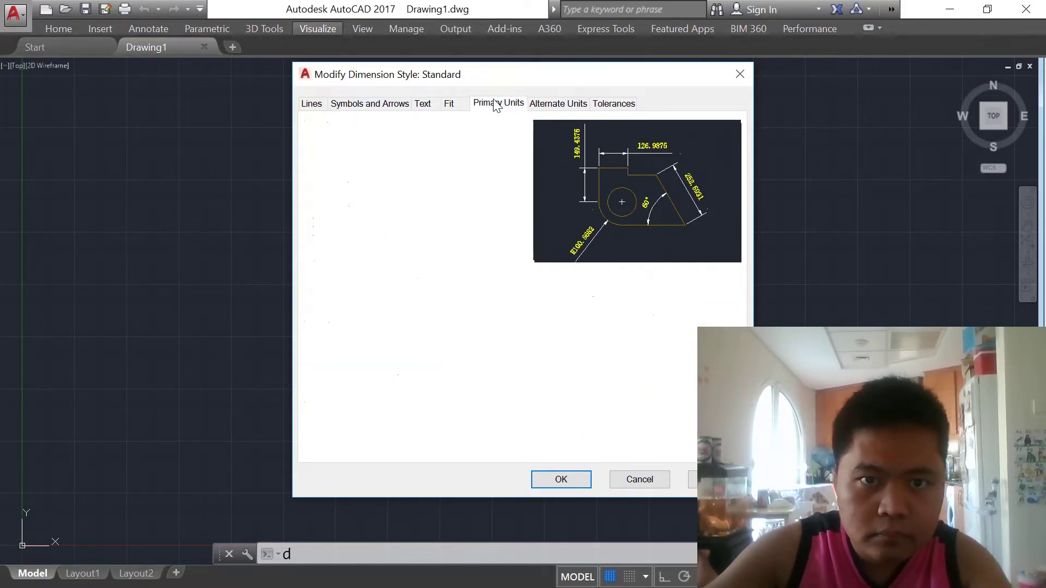
left_click(417, 160)
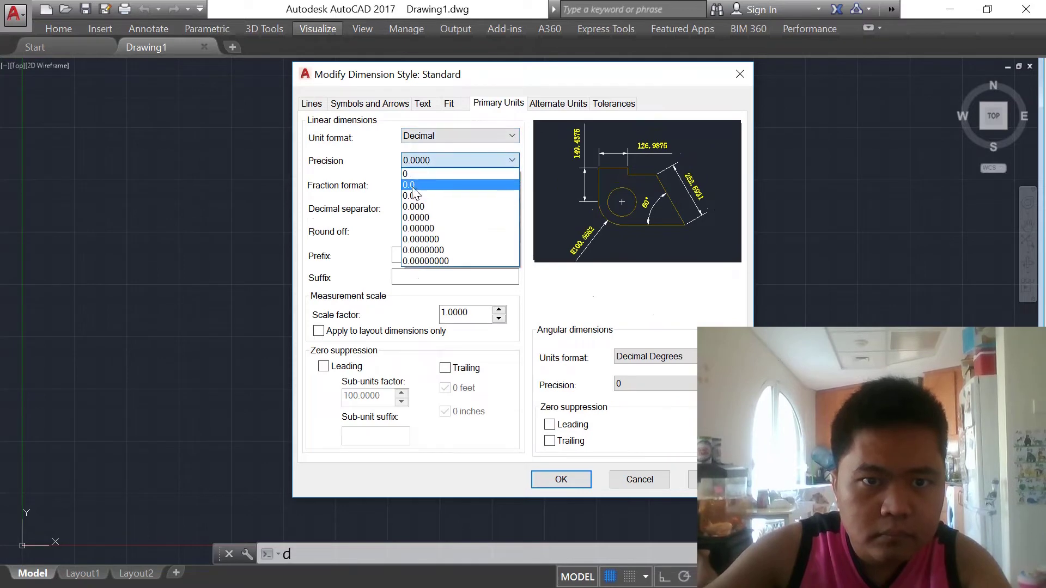
left_click(413, 196)
Step: Set the dimension lines to red with a Continuous linetype and a 0.18 mm lineweight
left_click(335, 105)
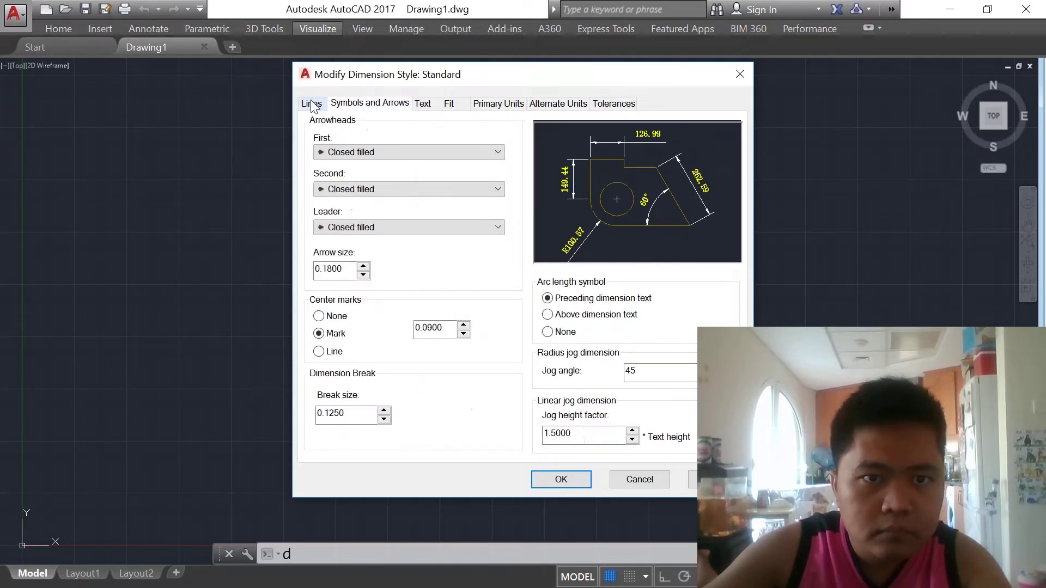
left_click(313, 106)
left_click(482, 141)
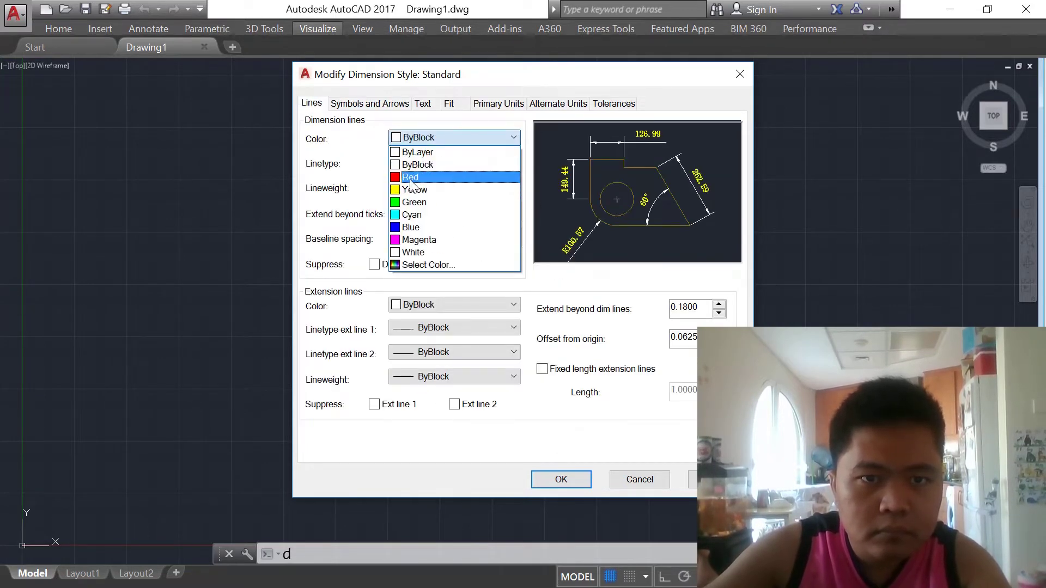
left_click(417, 177)
left_click(422, 160)
left_click(430, 200)
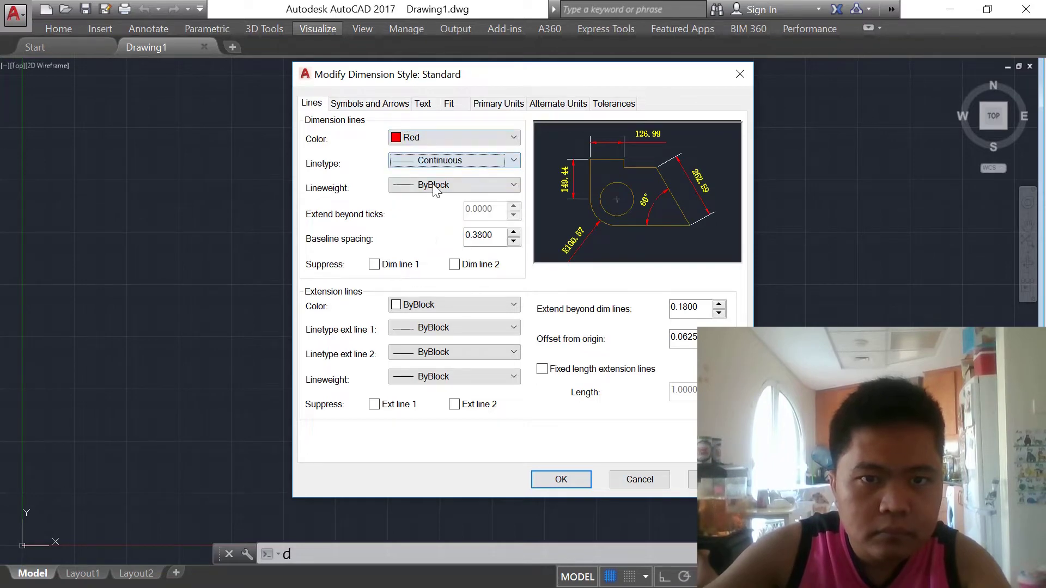
left_click(436, 185)
left_click(428, 300)
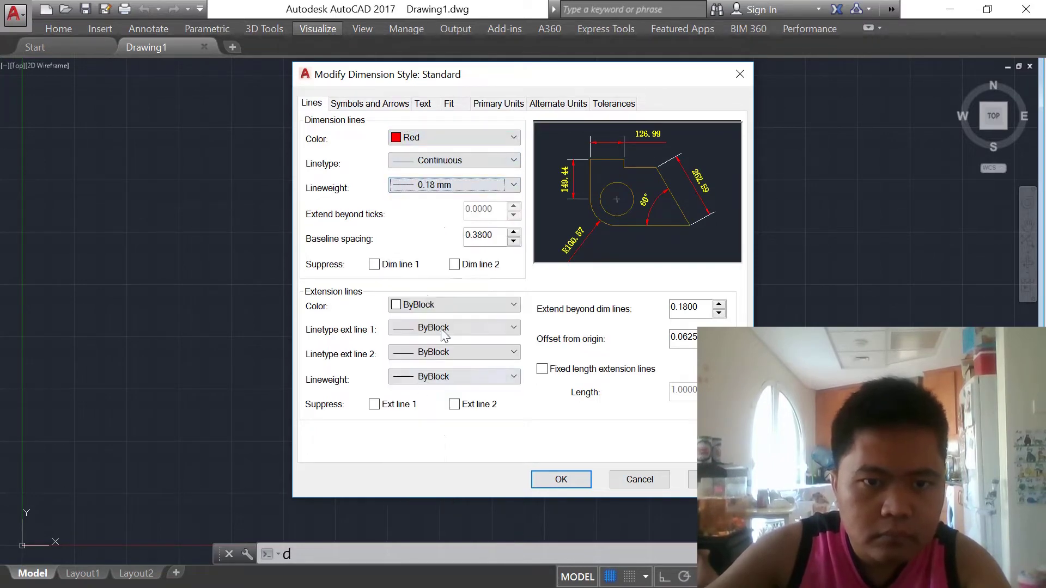
Step: Set the extension lines to red with Continuous linetypes for both lines and a 0.18 mm lineweight
left_click(447, 305)
left_click(417, 345)
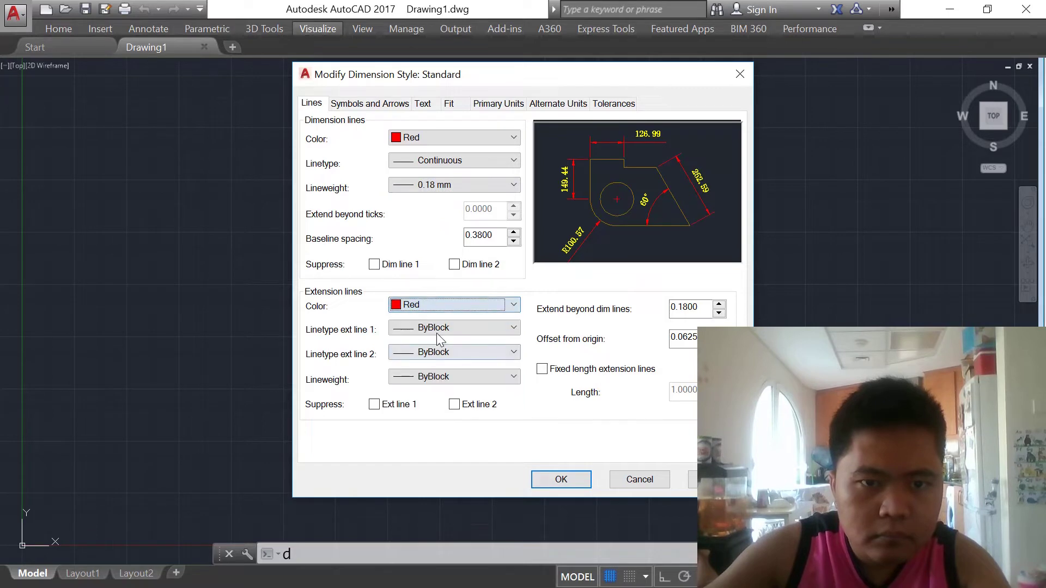
left_click(436, 328)
left_click(433, 366)
left_click(433, 352)
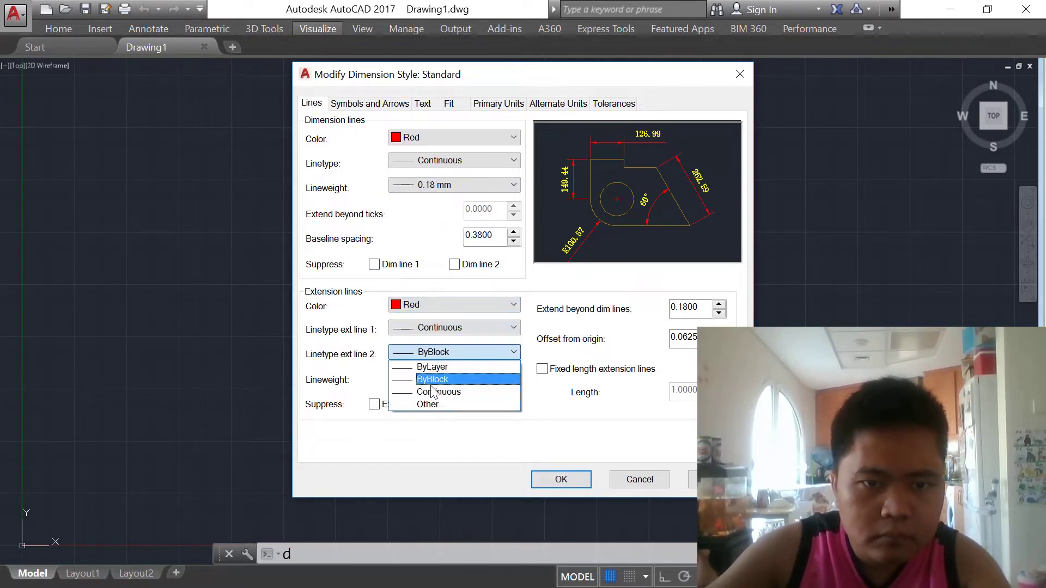
left_click(434, 388)
left_click(435, 384)
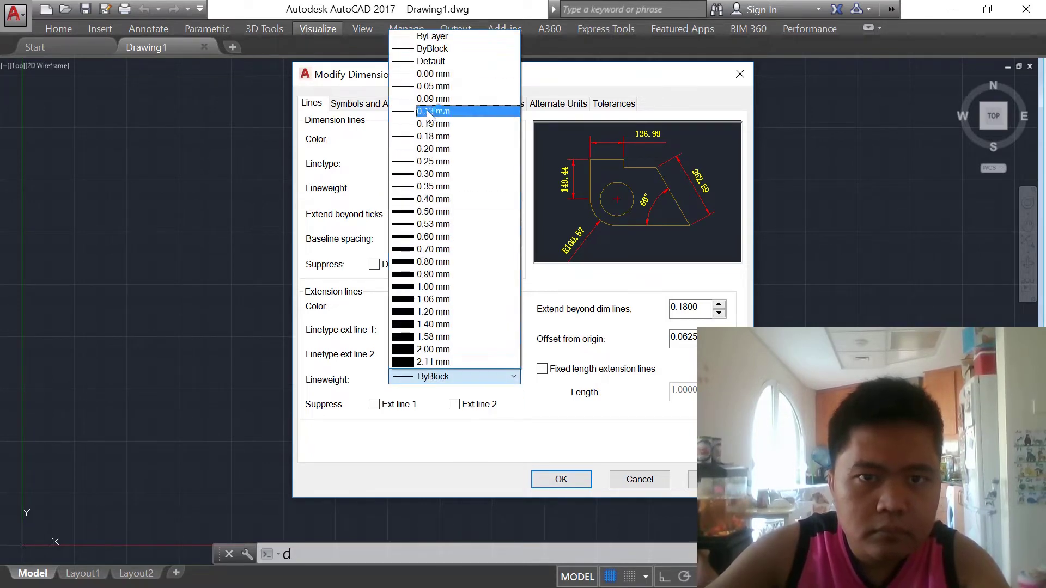
left_click(432, 139)
Step: Set the extension lines' offset from origin to 0.18 and the baseline spacing to 0.18, then save the dimension style
left_click_drag(708, 338, 372, 334)
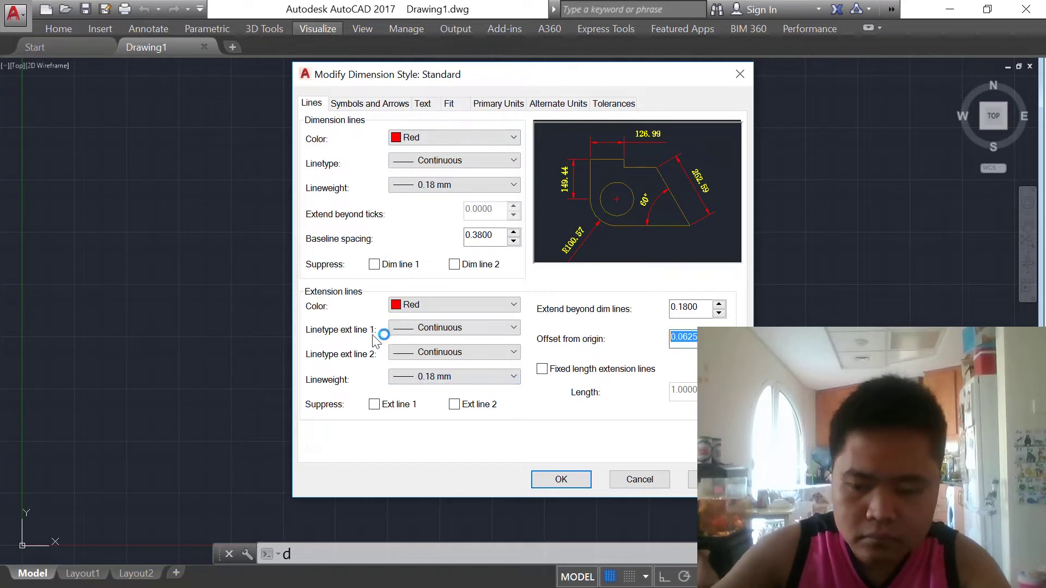
type(".18")
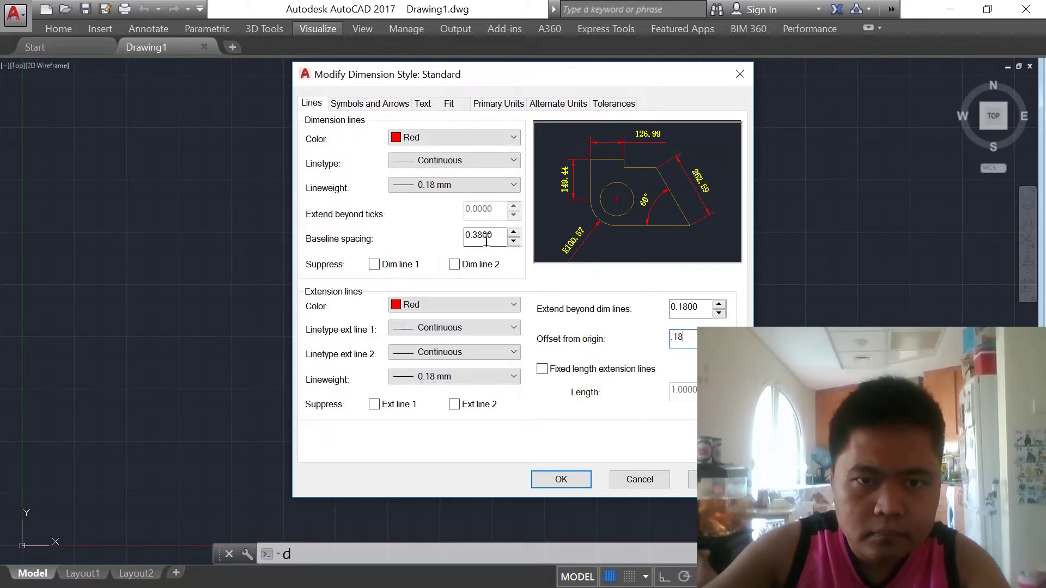
left_click_drag(493, 236, 175, 240)
type(".18")
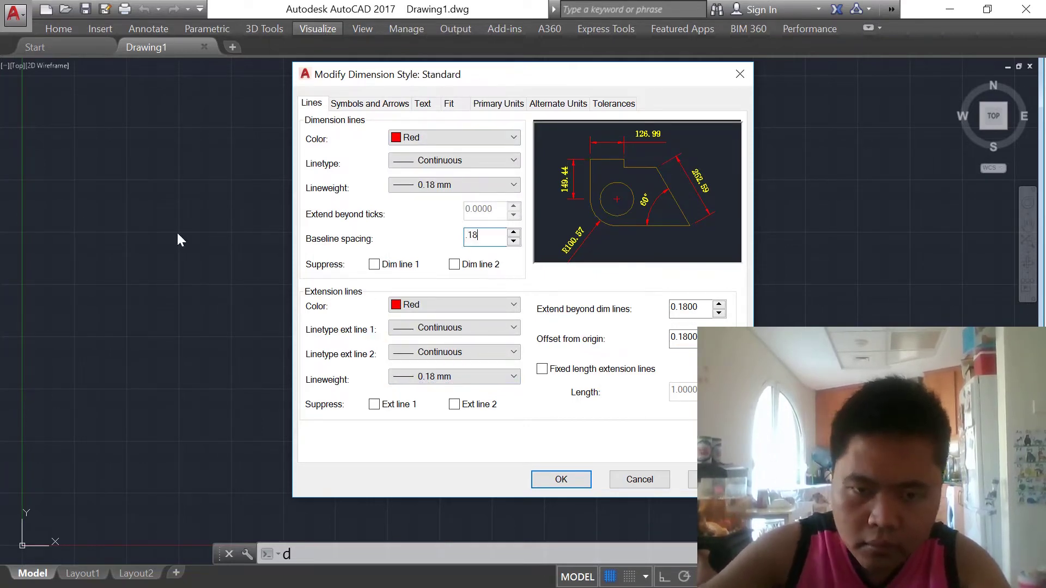
key("Return")
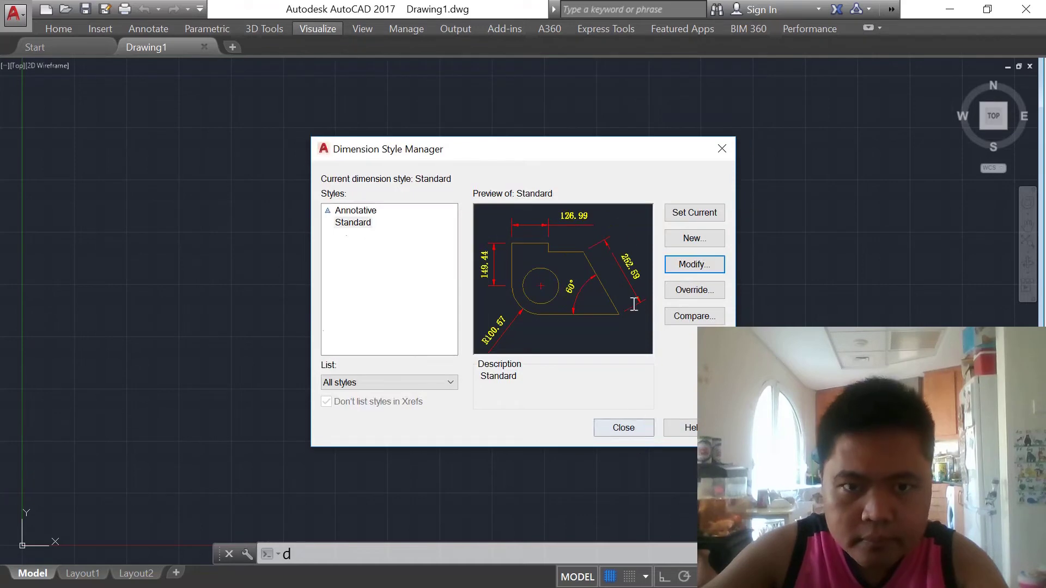
left_click(618, 429)
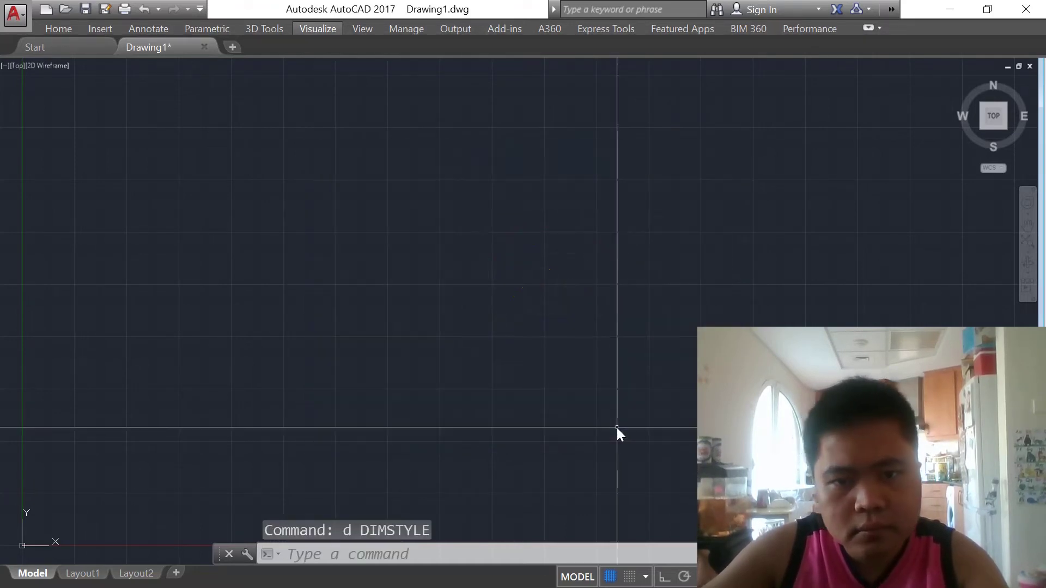
Step: Draw a circle with a diameter of 25 near the origin
scroll(533, 304, "down", 10)
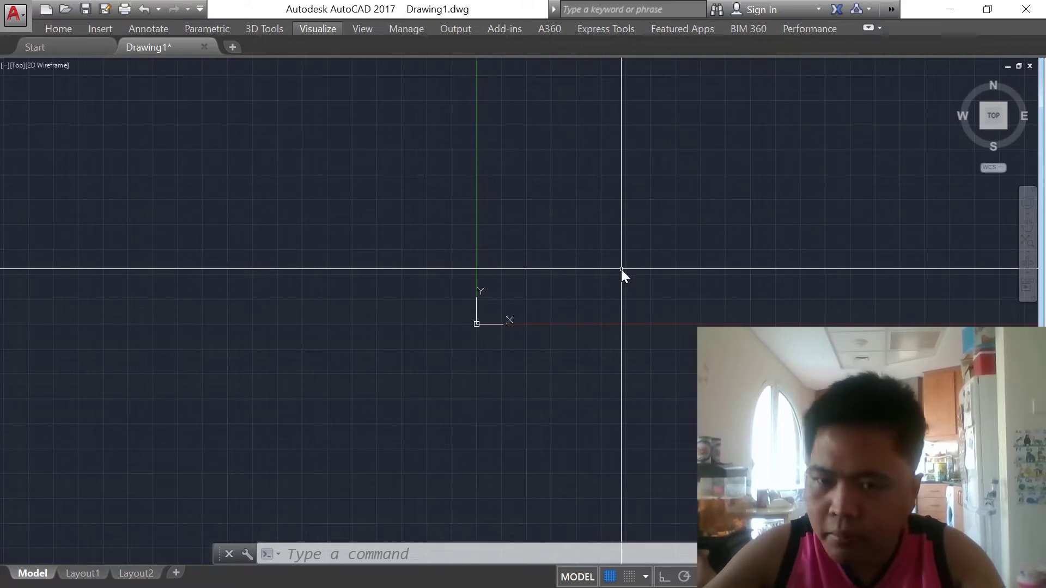
scroll(545, 289, "down", 3)
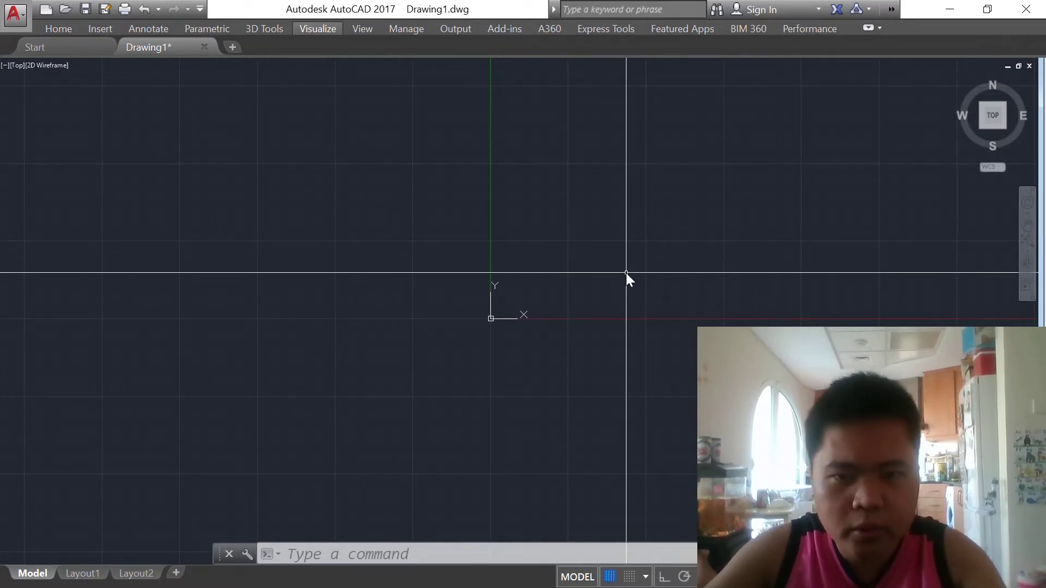
scroll(580, 279, "down", 2)
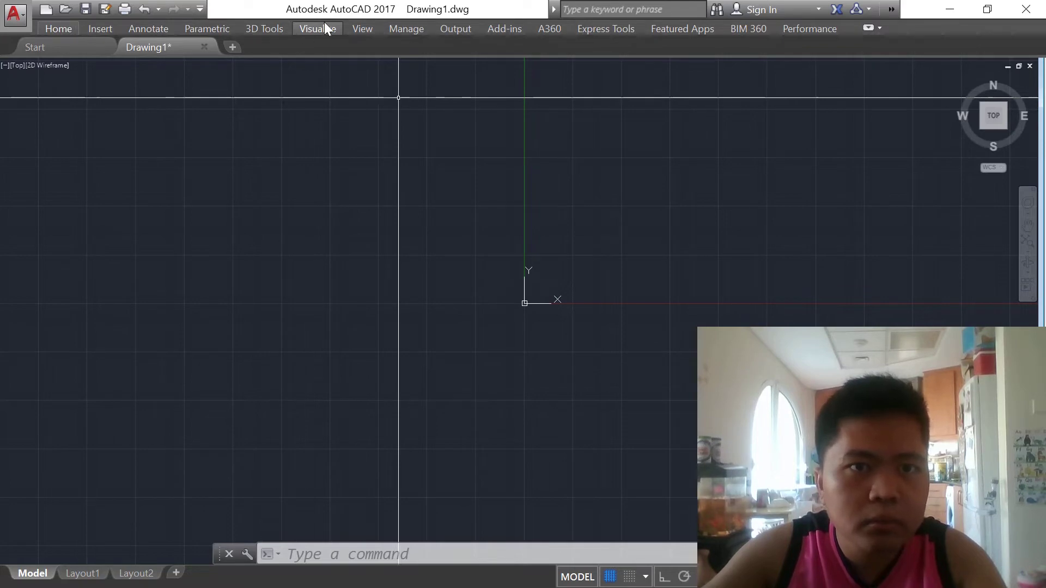
left_click(71, 26)
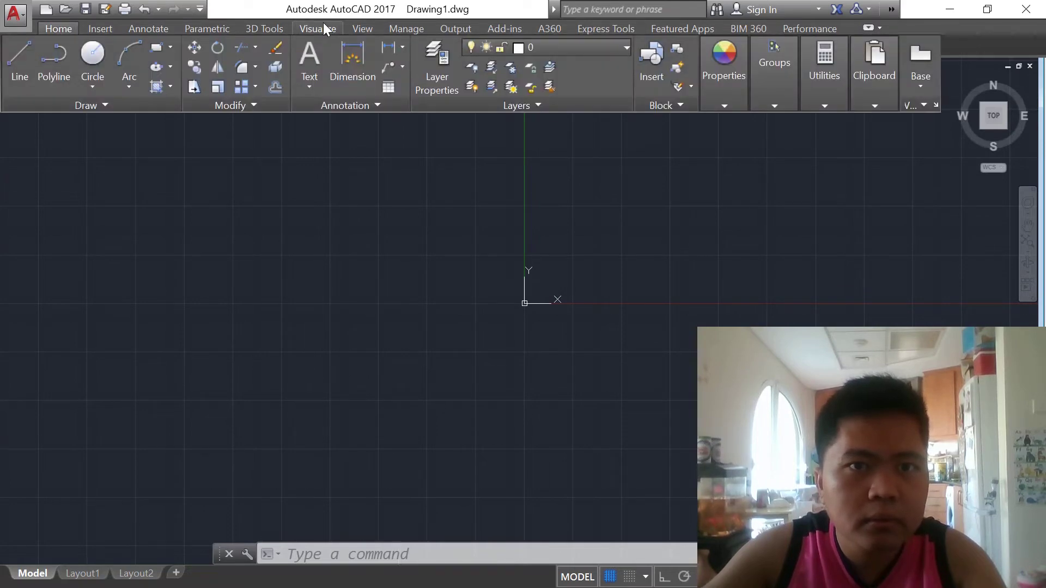
left_click(93, 57)
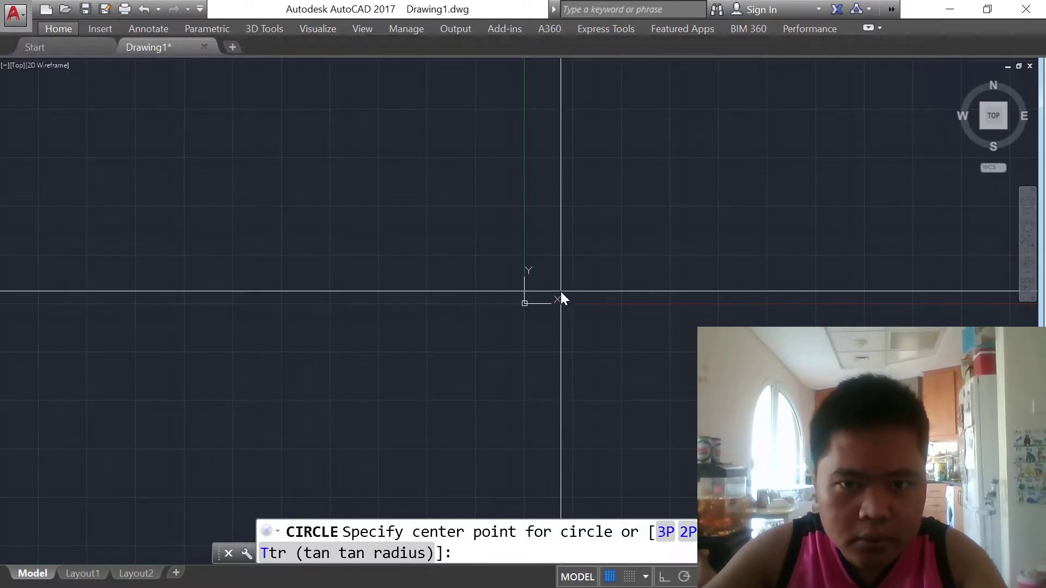
left_click(561, 292)
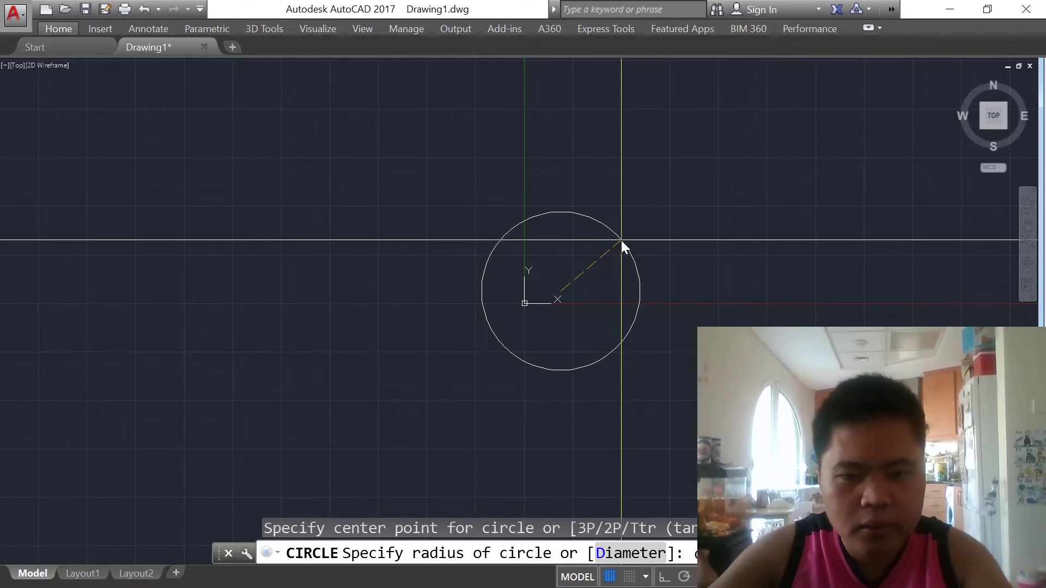
type("d")
key("Return")
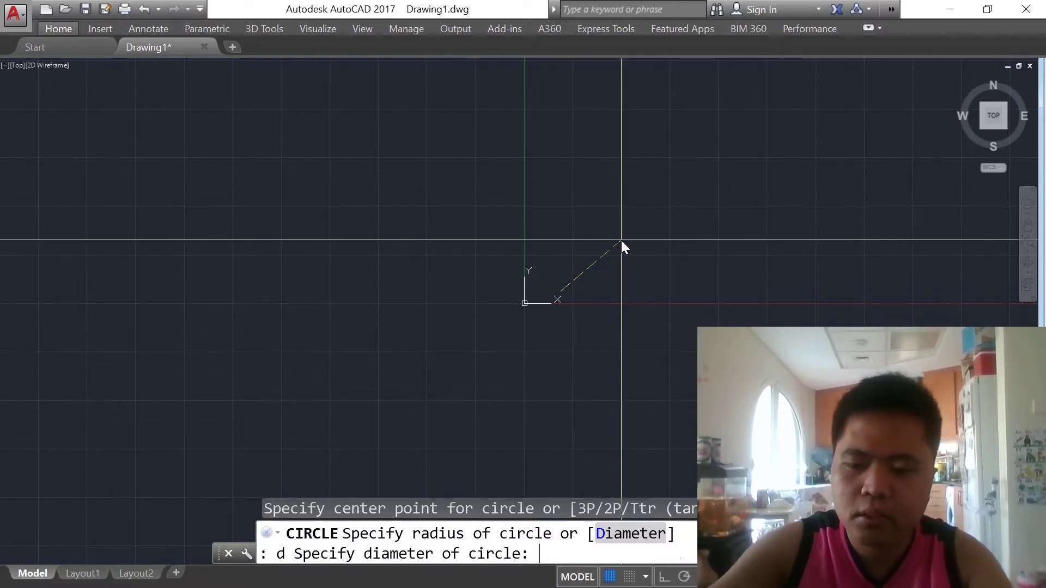
type("25")
key("Return")
Step: Dimension the circle's horizontal width between its two side quadrants, placing the dimension line above the circle
scroll(567, 277, "up", 1)
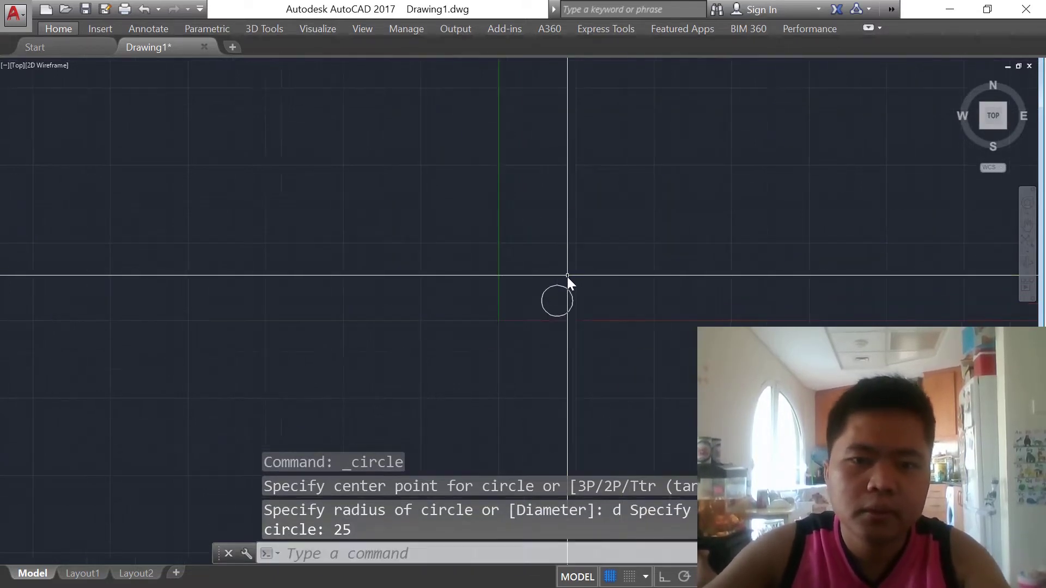
scroll(568, 277, "up", 1)
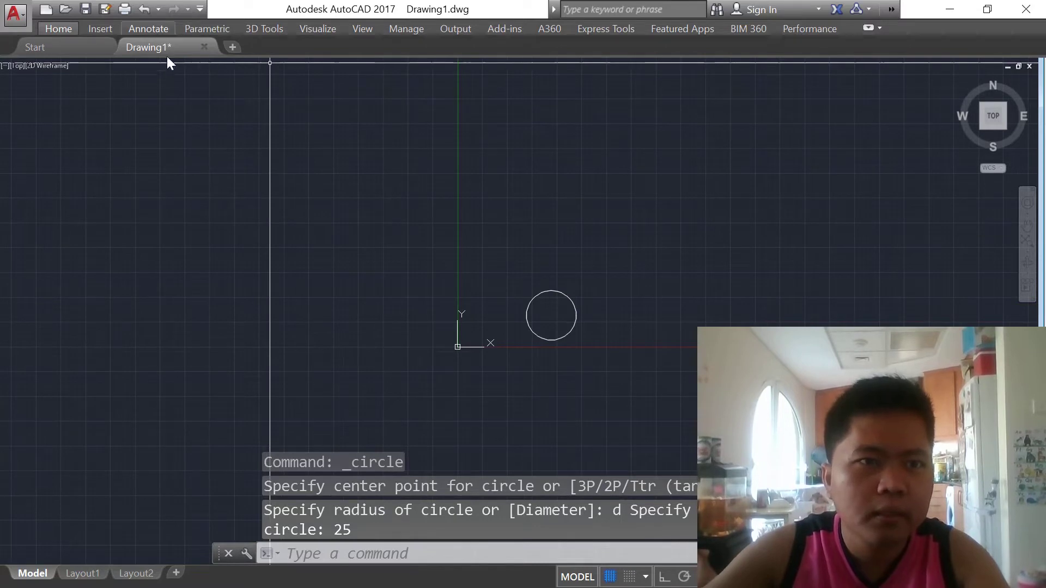
left_click(169, 29)
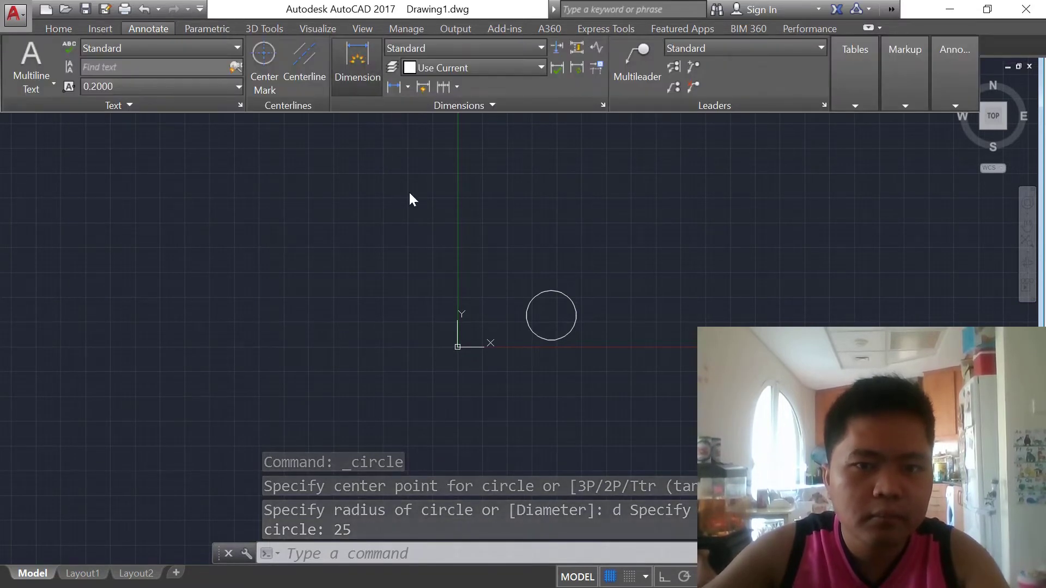
left_click(358, 59)
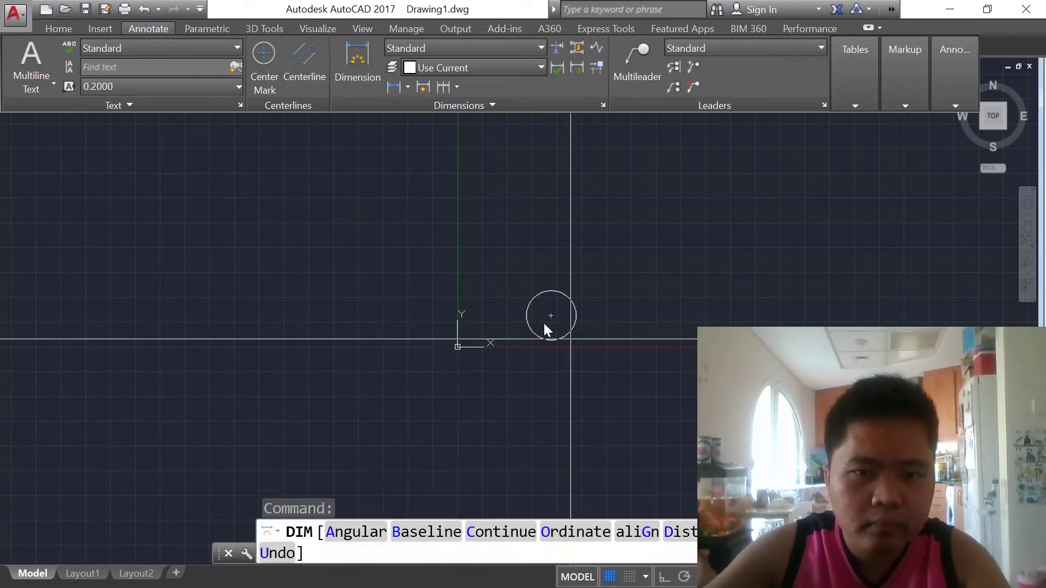
left_click(524, 318)
left_click(526, 318)
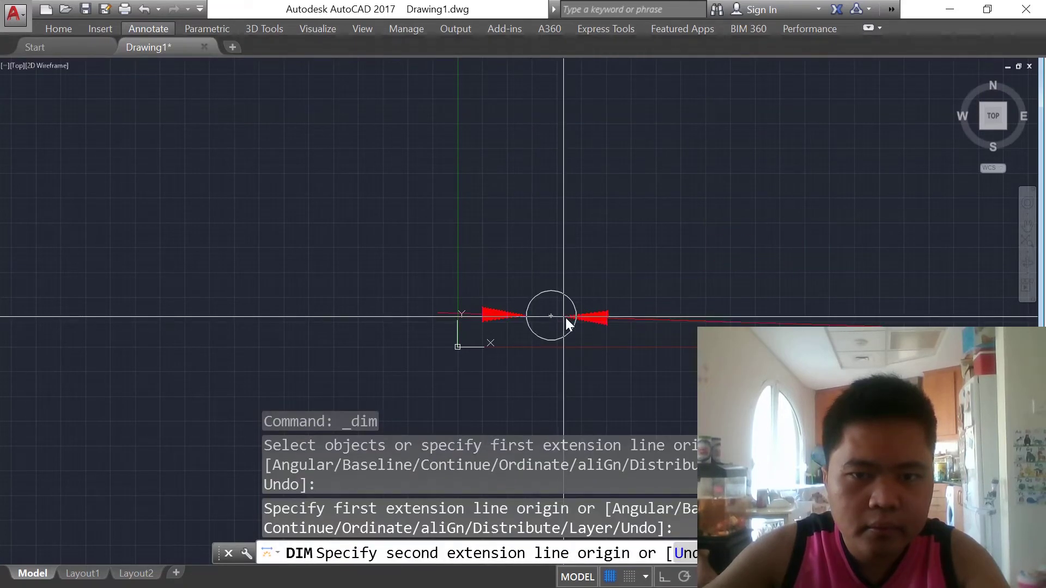
left_click(576, 315)
scroll(564, 270, "up", 2)
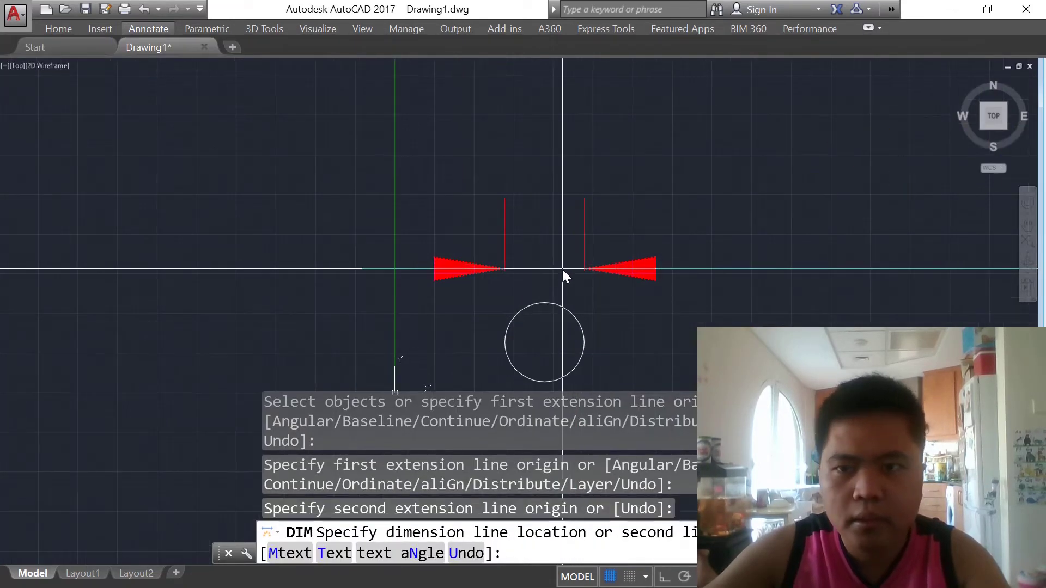
scroll(562, 269, "down", 1)
scroll(558, 269, "down", 1)
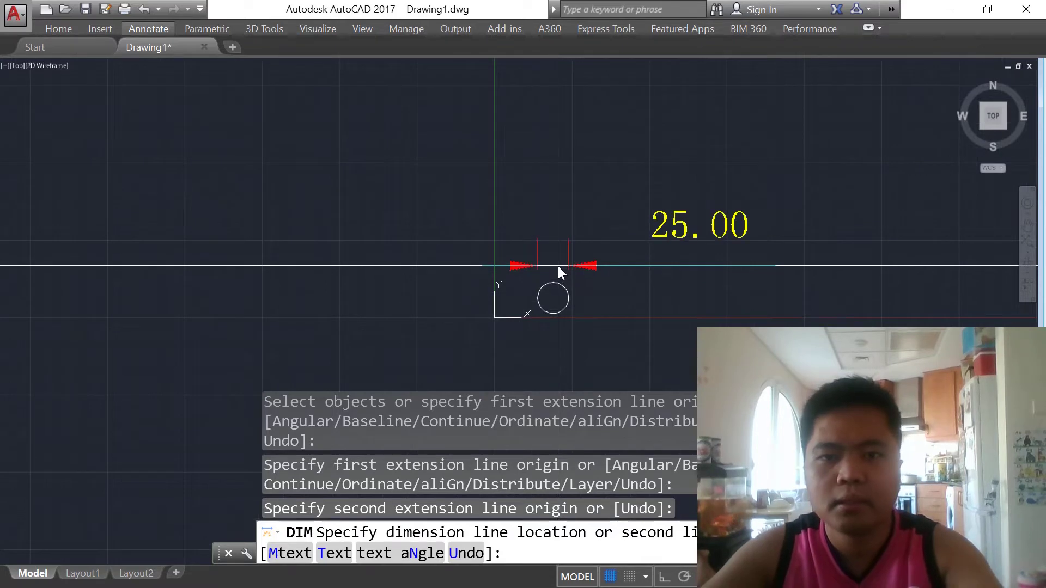
left_click(555, 260)
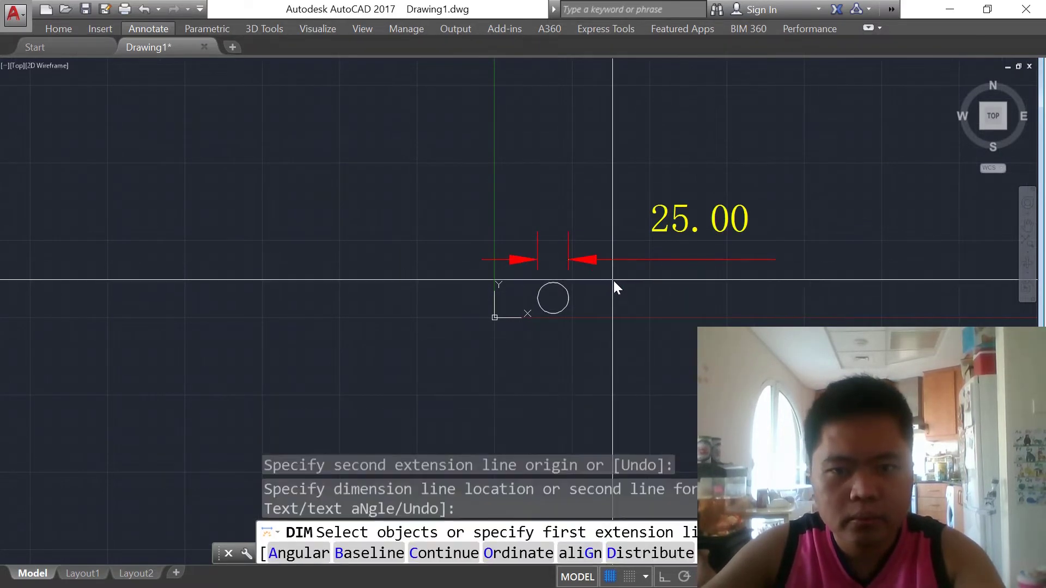
Step: Examine the size of the linear dimension's text and arrowheads relative to the circle
scroll(594, 281, "down", 2)
scroll(674, 273, "up", 2)
scroll(647, 280, "down", 1)
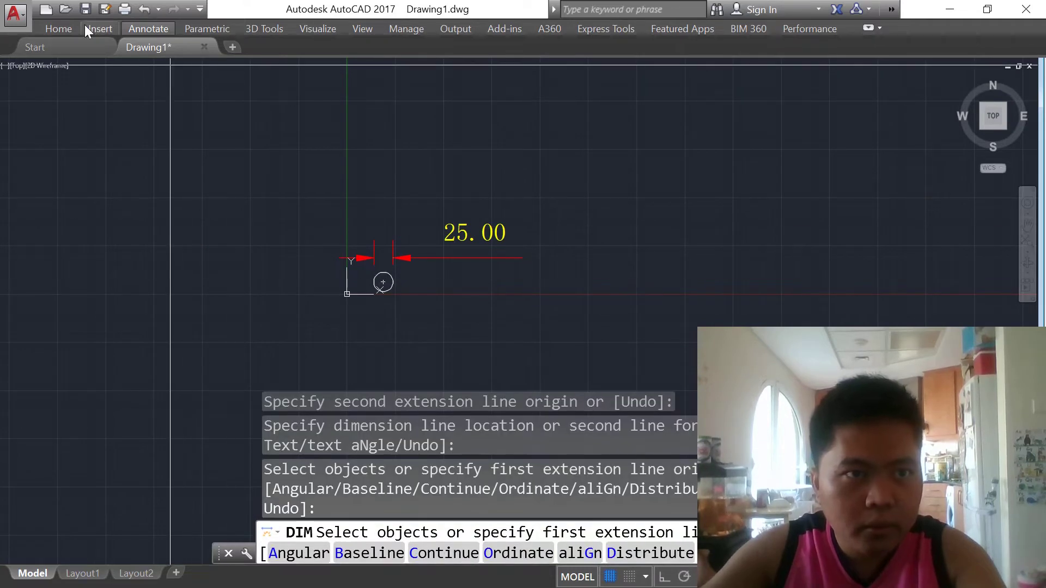
scroll(455, 289, "down", 1)
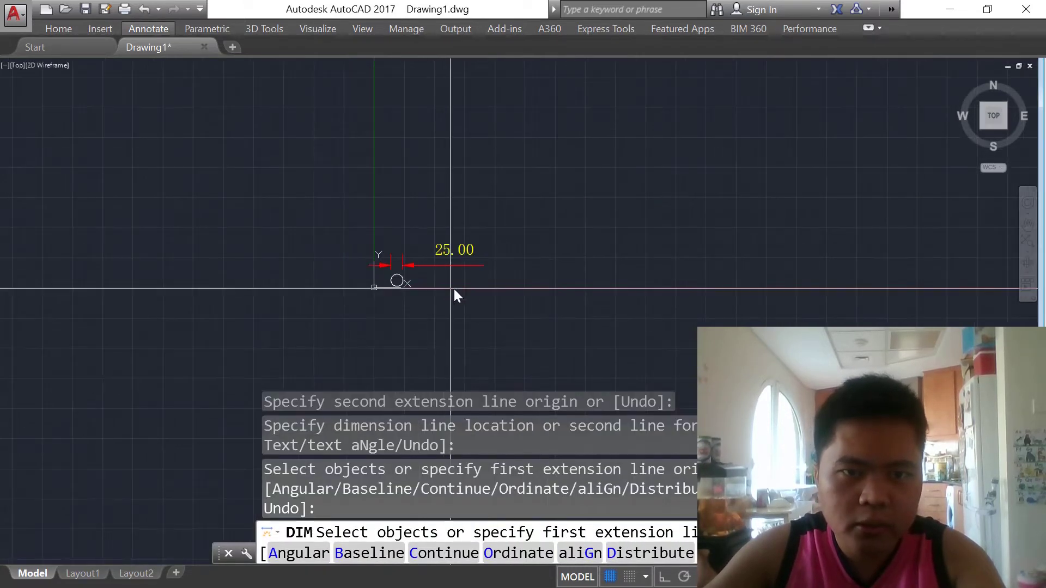
scroll(468, 287, "up", 2)
scroll(472, 288, "down", 1)
scroll(361, 281, "up", 1)
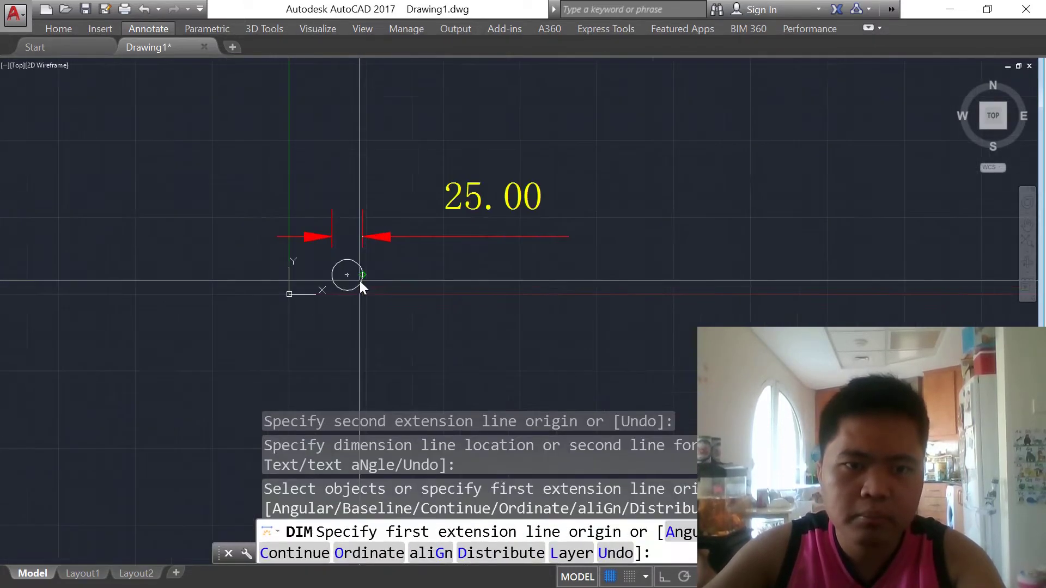
scroll(411, 295, "down", 1)
scroll(469, 309, "up", 1)
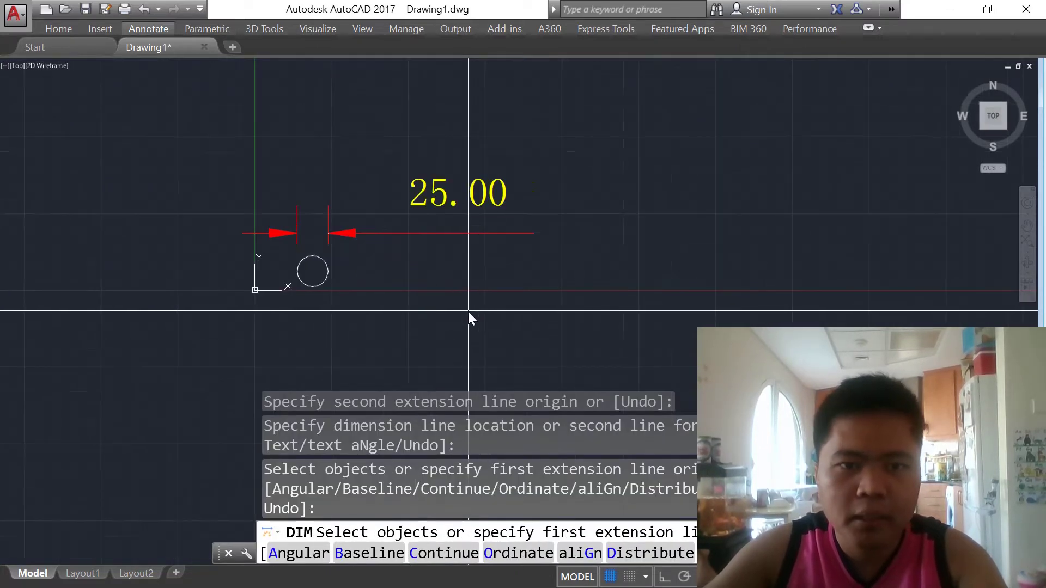
scroll(468, 312, "down", 1)
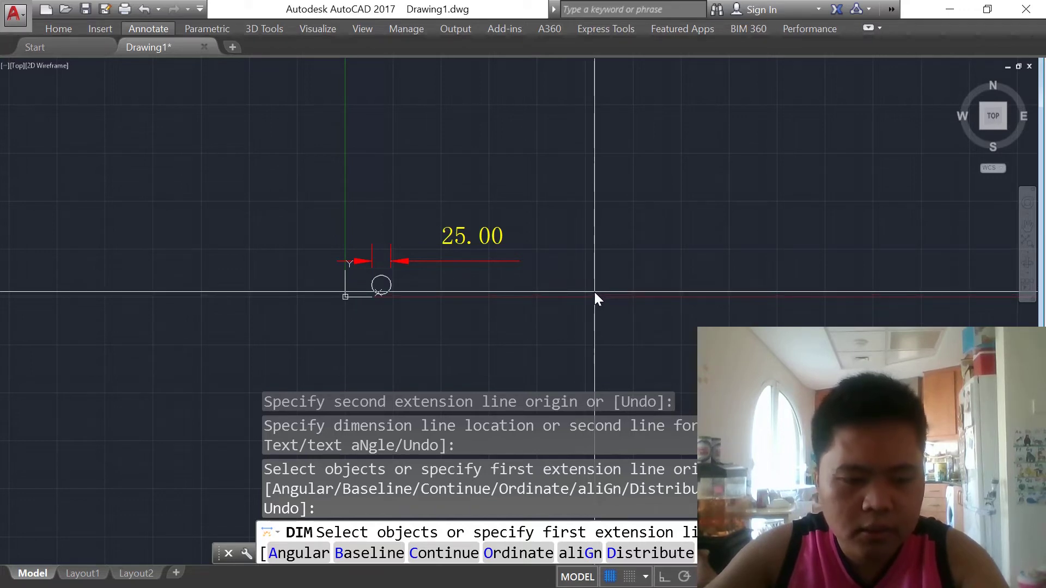
type("c")
key("Return")
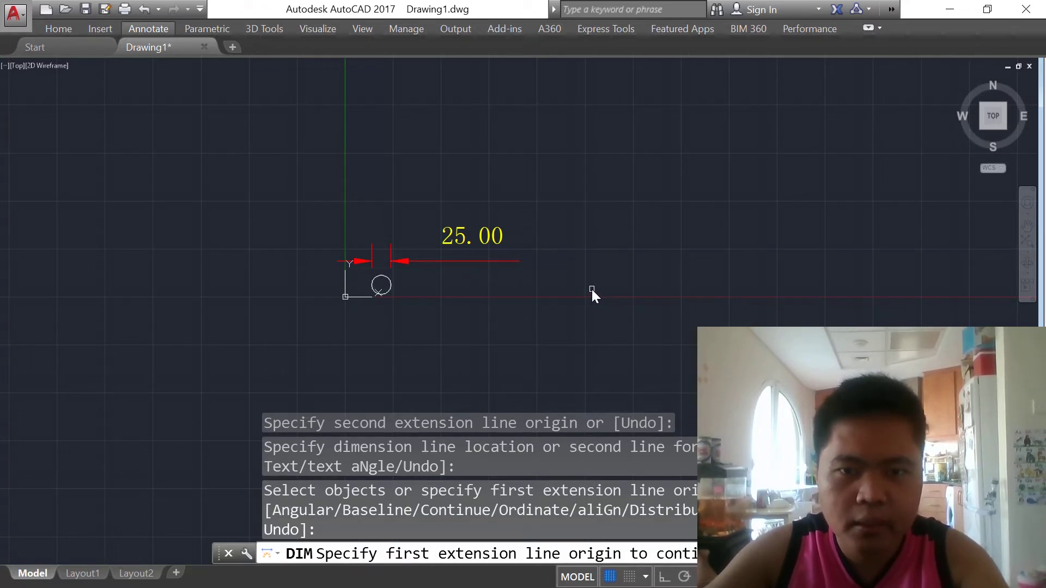
key("Escape")
type("c")
key("Return")
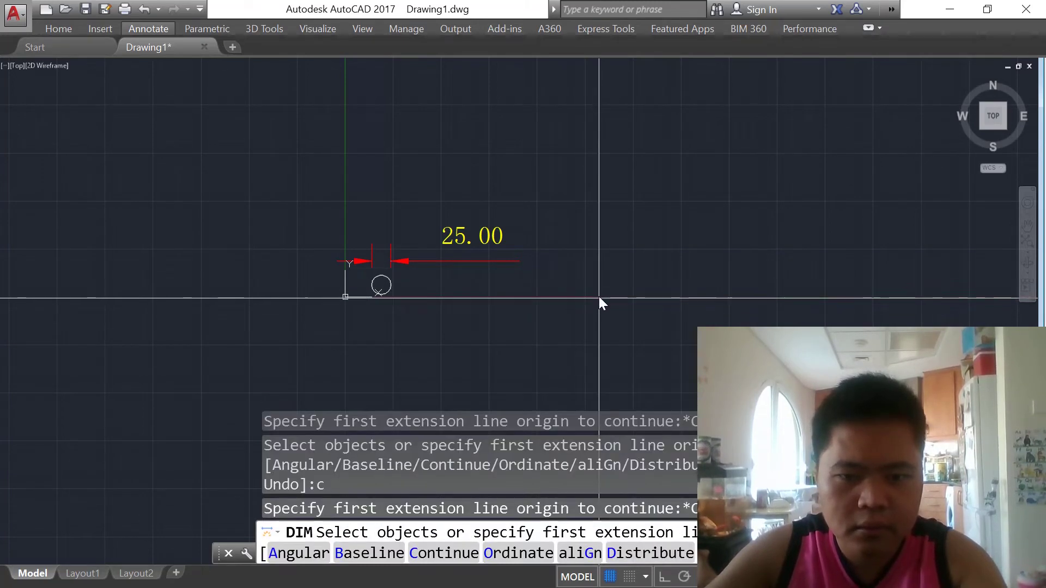
key("Escape")
Step: Draw a second circle with a diameter of 25 along the X axis, beyond the first circle's dimension
type("c")
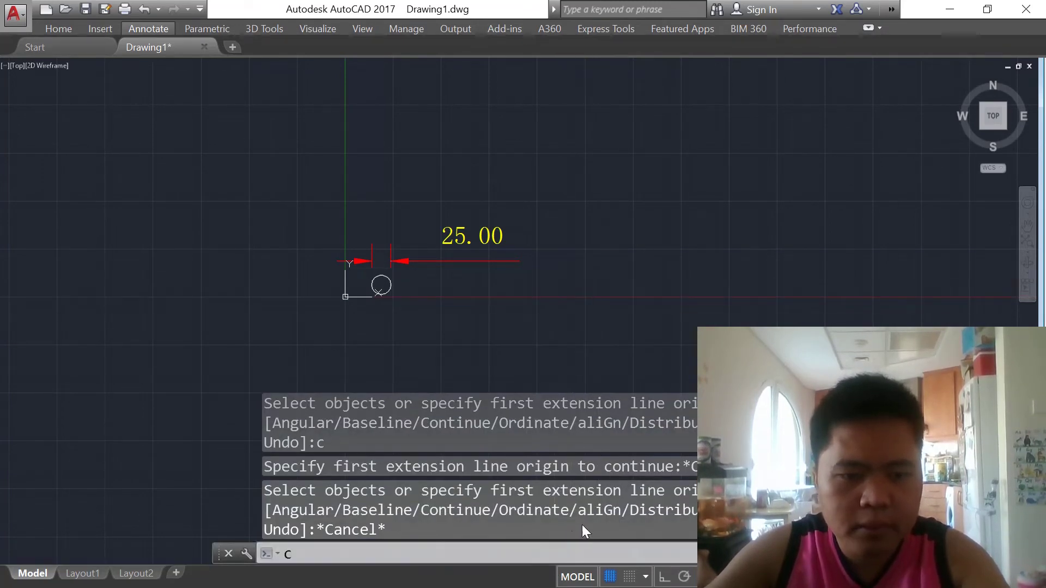
key("Return")
left_click(585, 293)
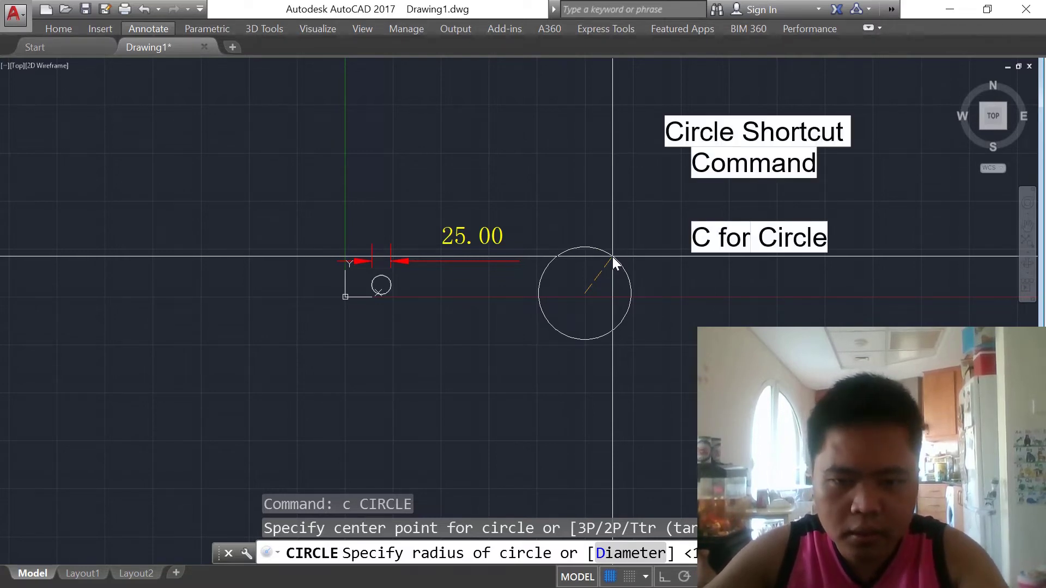
type("d")
key("Return")
type("2")
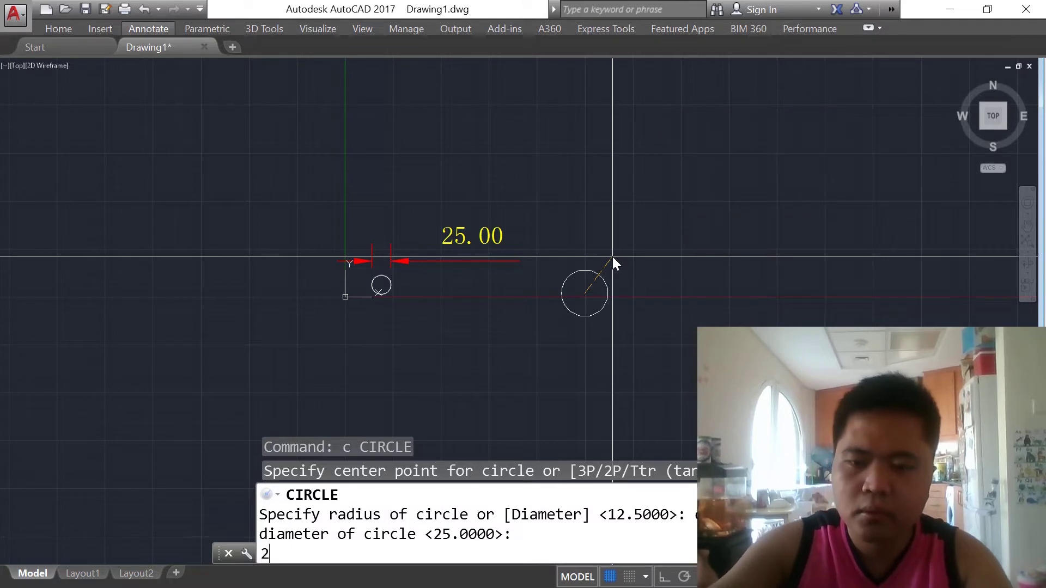
type("5")
key("Return")
scroll(561, 312, "up", 2)
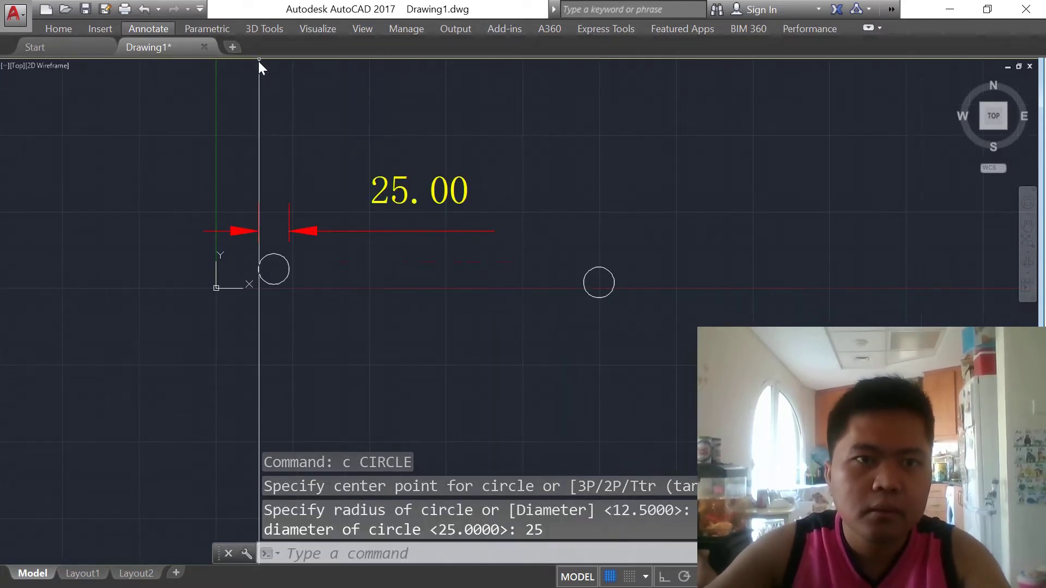
left_click(135, 31)
left_click(357, 57)
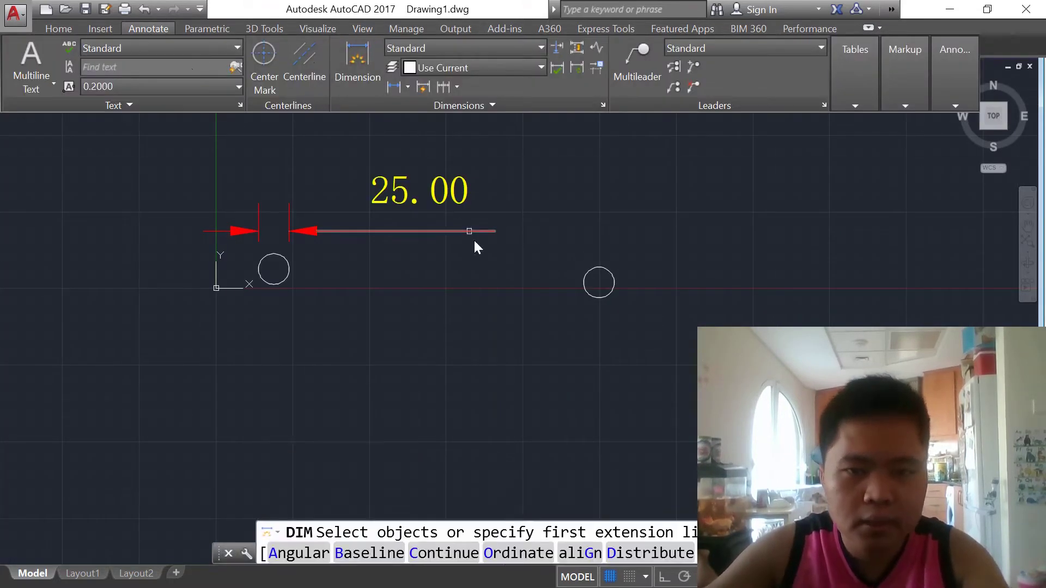
left_click(583, 282)
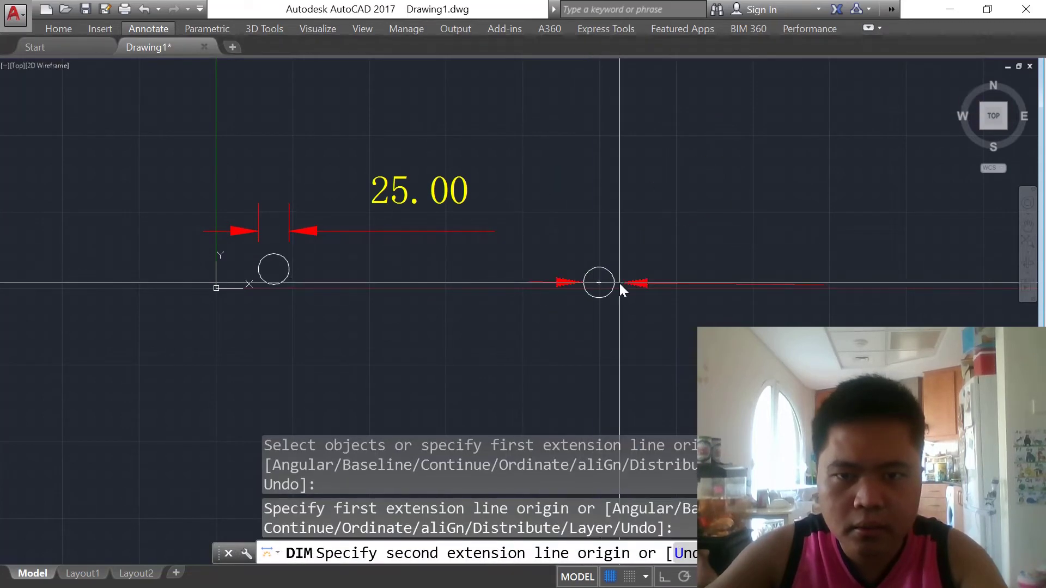
key("Escape")
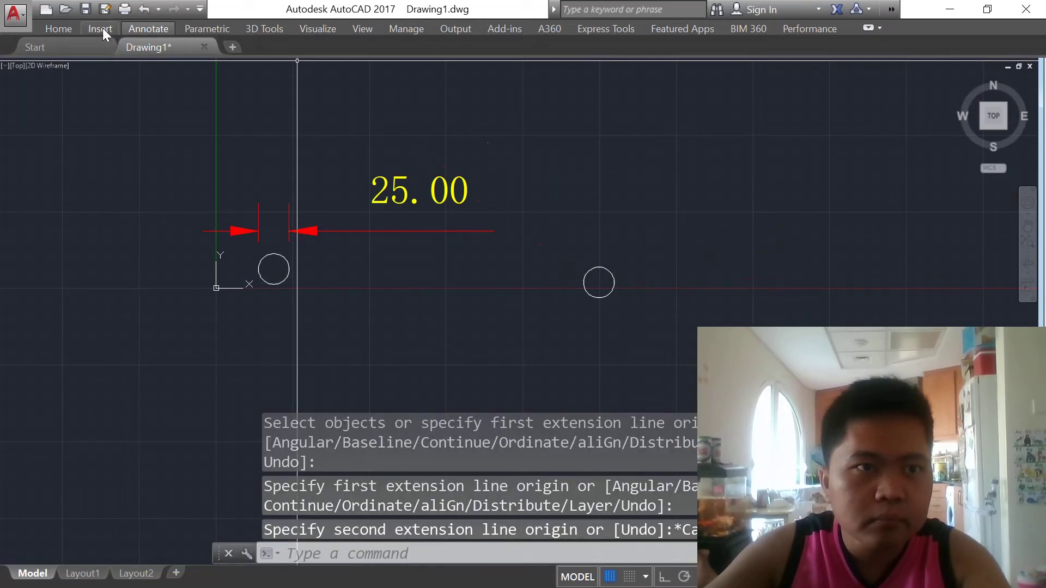
Step: Add a diameter dimension to the second circle, placing it diagonally above the circle
left_click(158, 26)
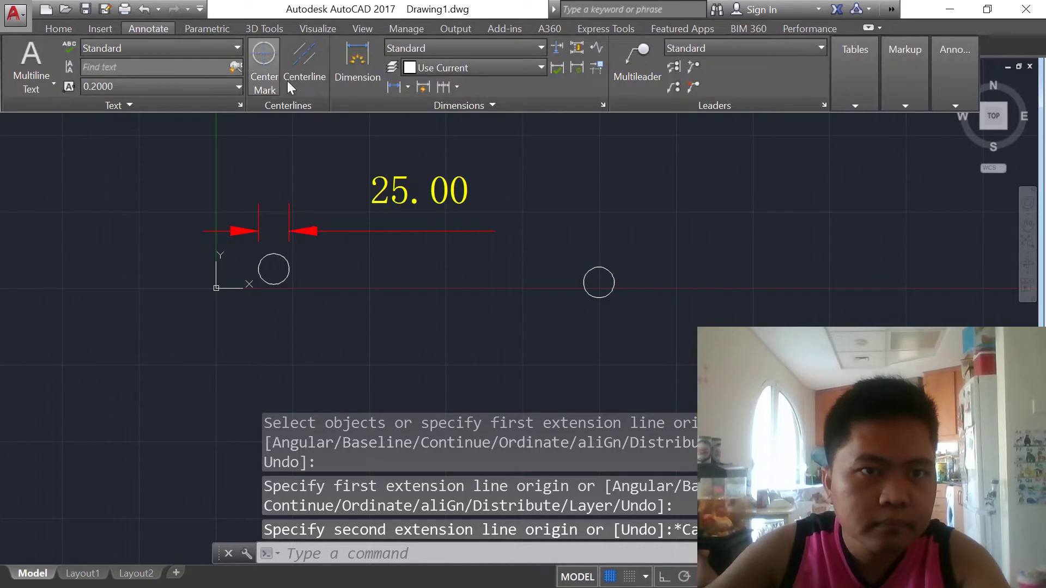
left_click(405, 89)
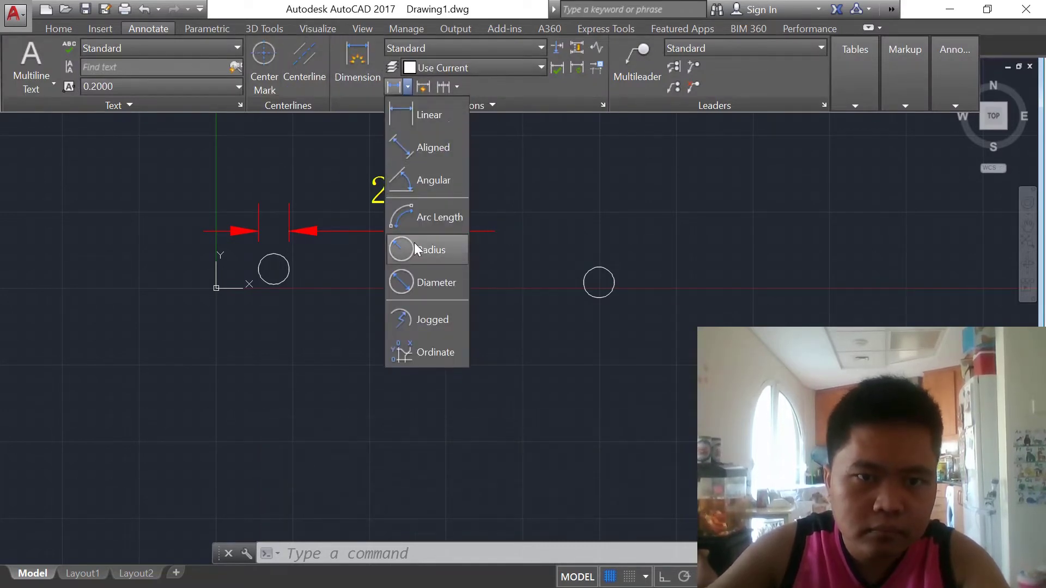
left_click(417, 271)
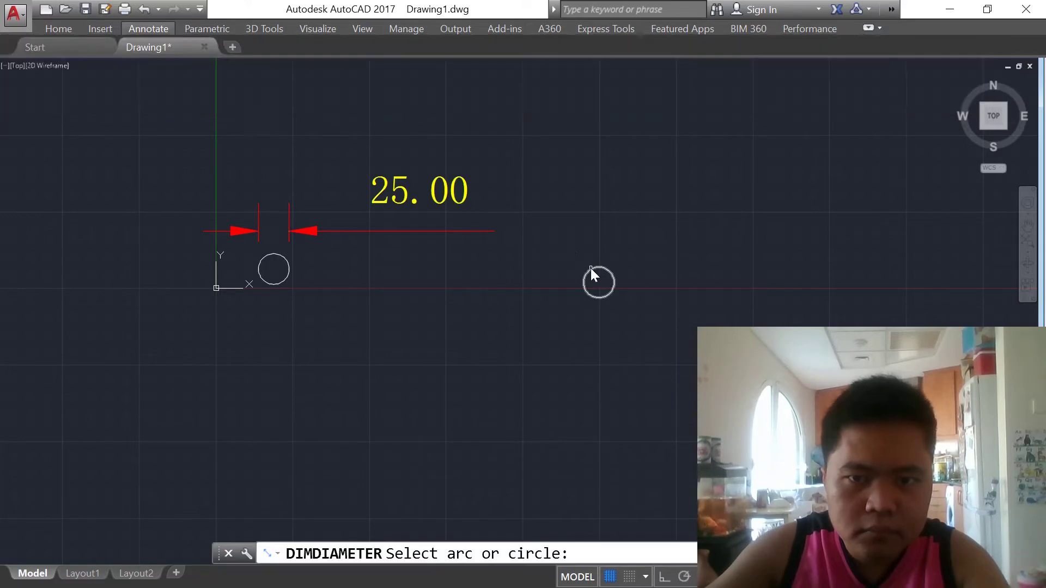
left_click(590, 268)
scroll(583, 257, "up", 2)
scroll(584, 257, "down", 4)
left_click(575, 245)
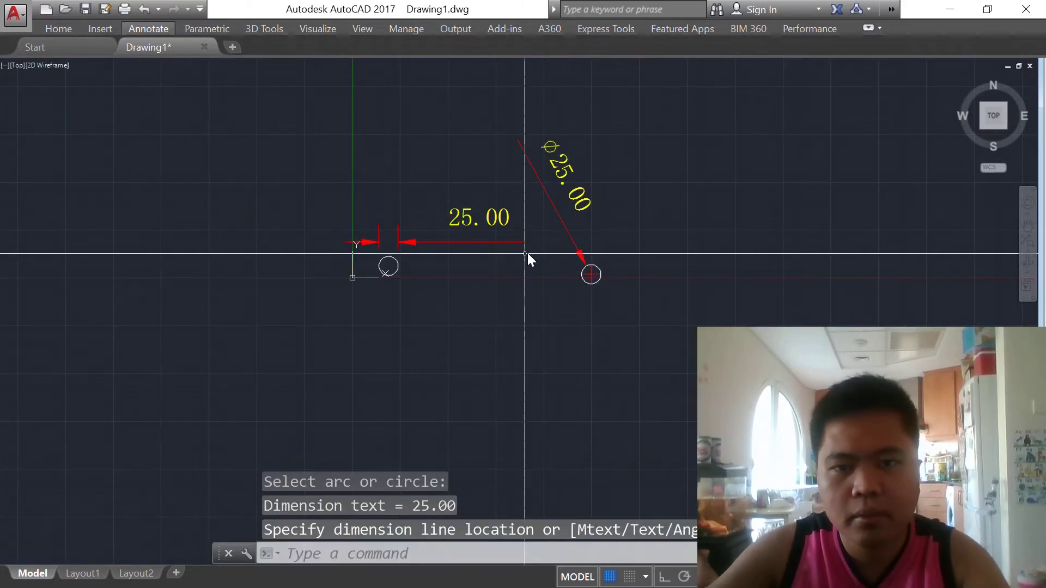
scroll(518, 261, "down", 2)
scroll(492, 303, "up", 2)
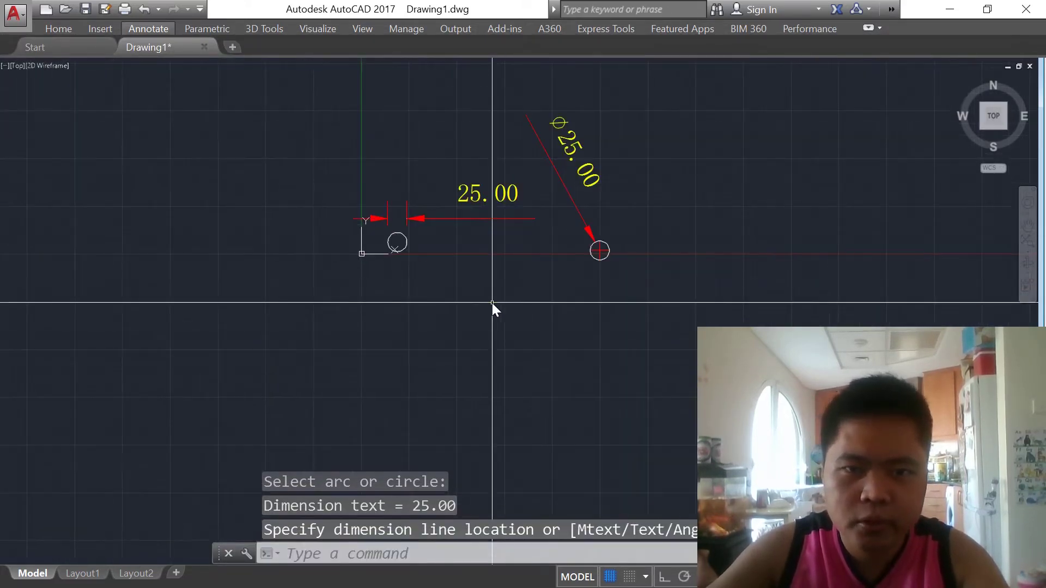
scroll(561, 280, "down", 2)
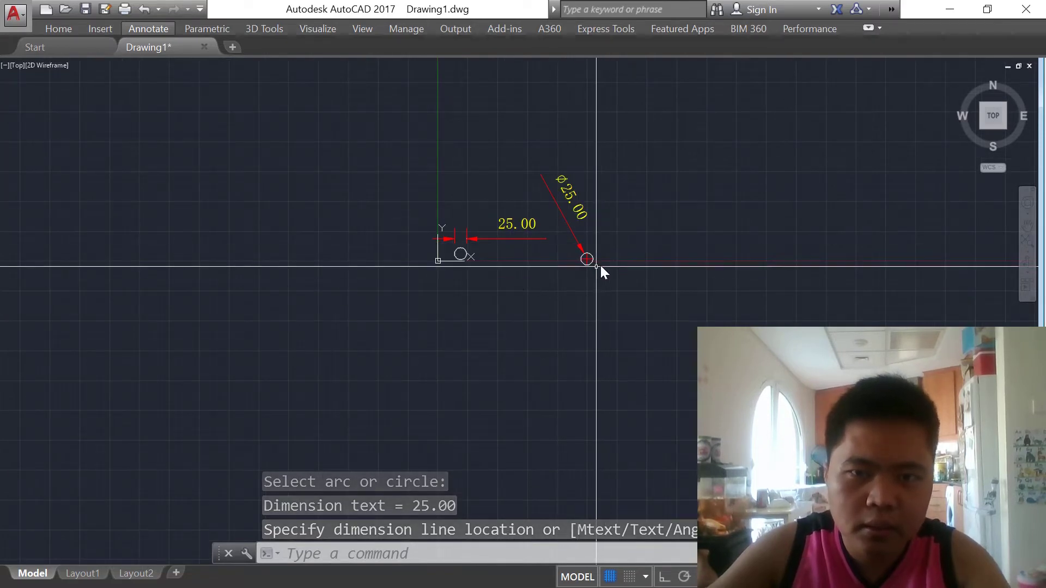
Step: Erase both circles together with their linear and diameter dimensions
scroll(561, 275, "down", 2)
scroll(524, 292, "down", 2)
type("e")
key("Return")
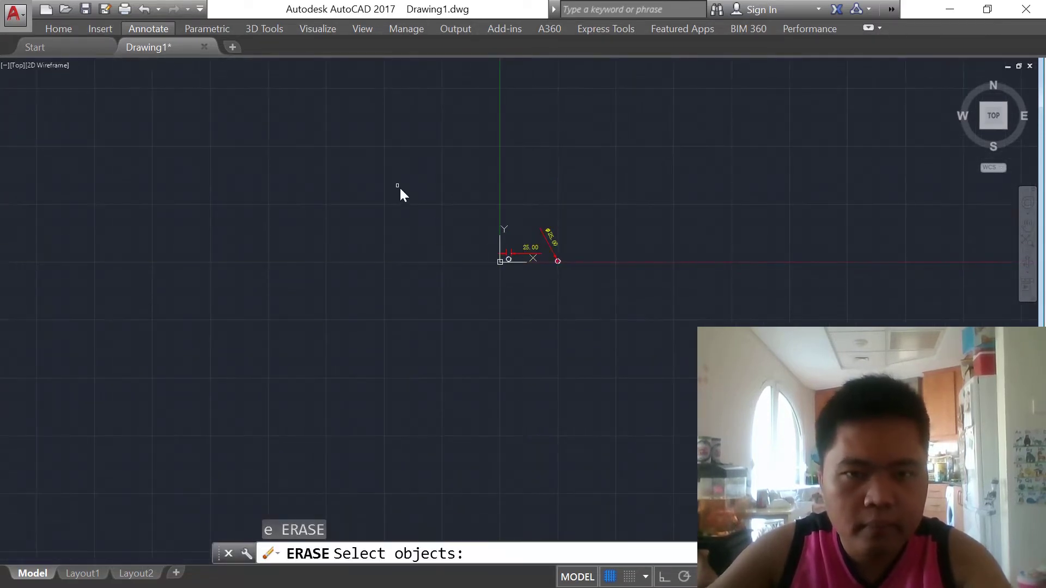
left_click(390, 175)
left_click(636, 321)
key("Return")
scroll(563, 245, "up", 4)
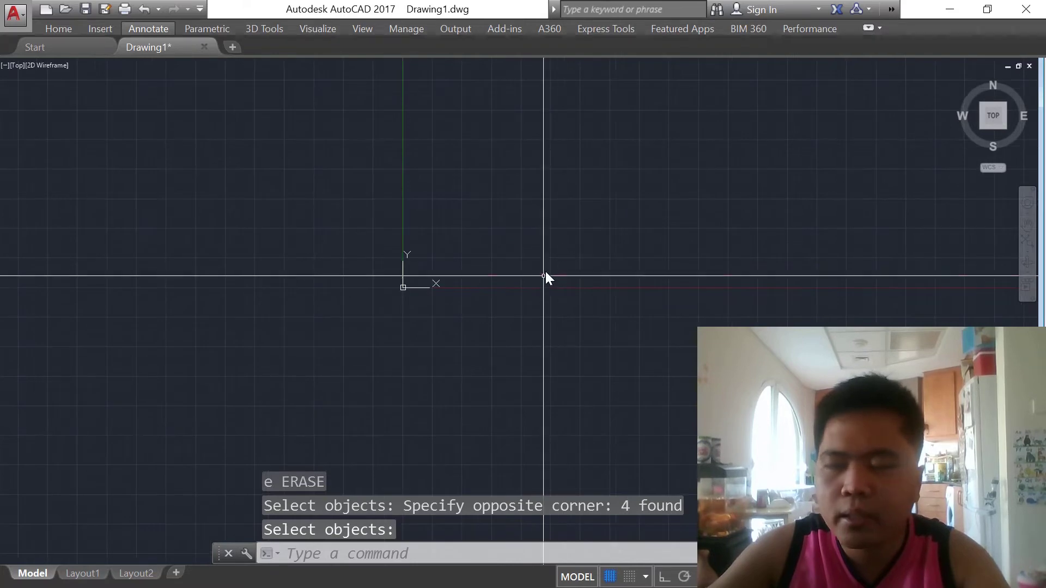
Step: Draw a rectangle 150 long and 100 wide just above the origin, on the positive side of both axes
scroll(535, 308, "down", 2)
scroll(544, 247, "up", 2)
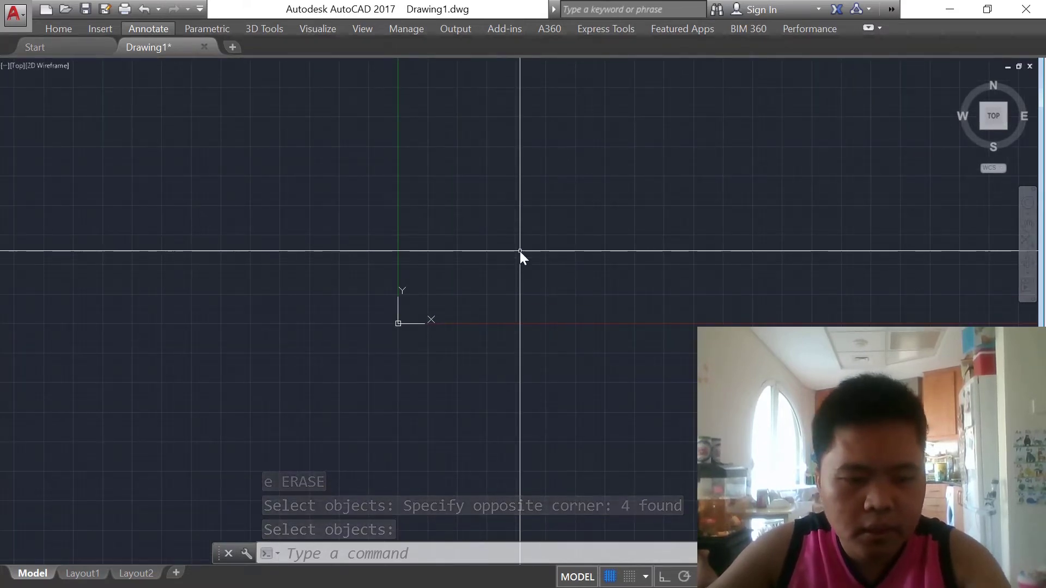
type("rec")
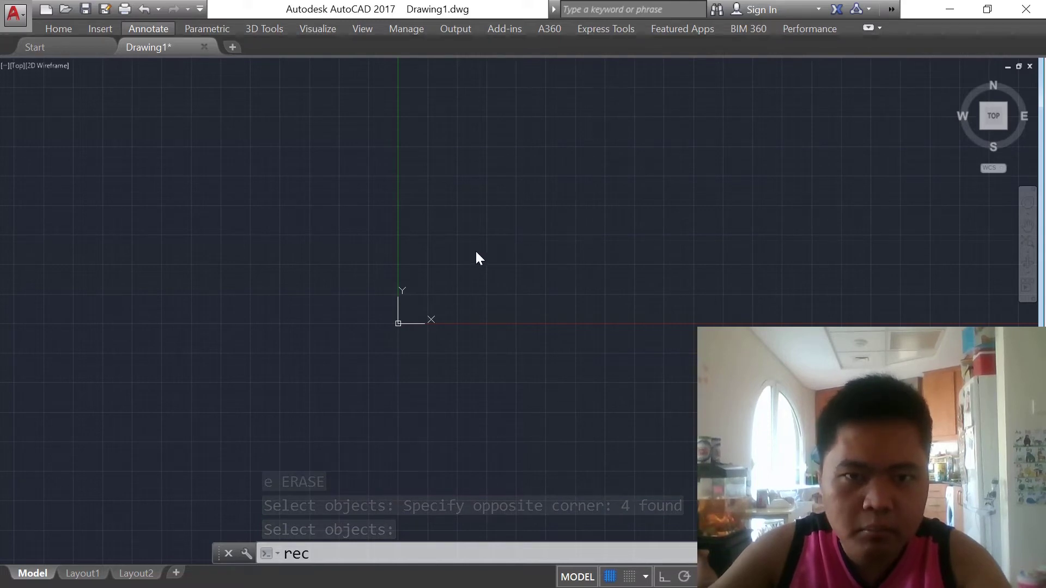
key("Return")
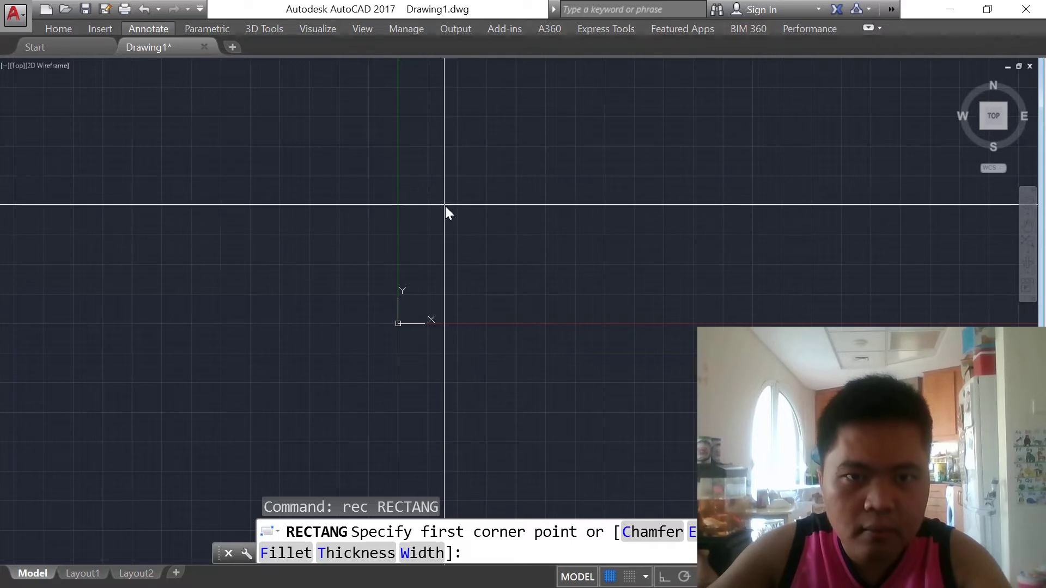
left_click(425, 201)
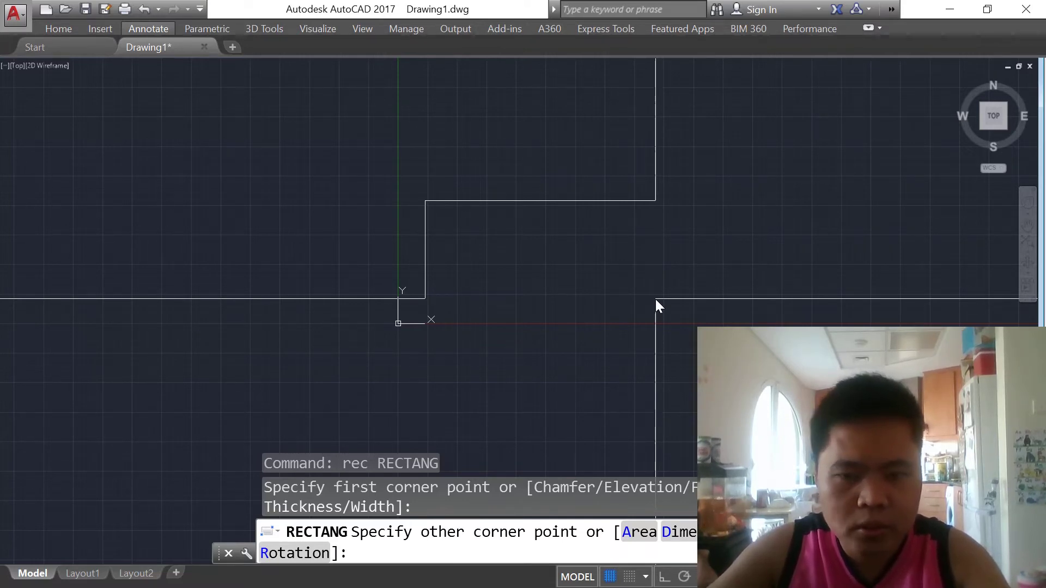
key("Return")
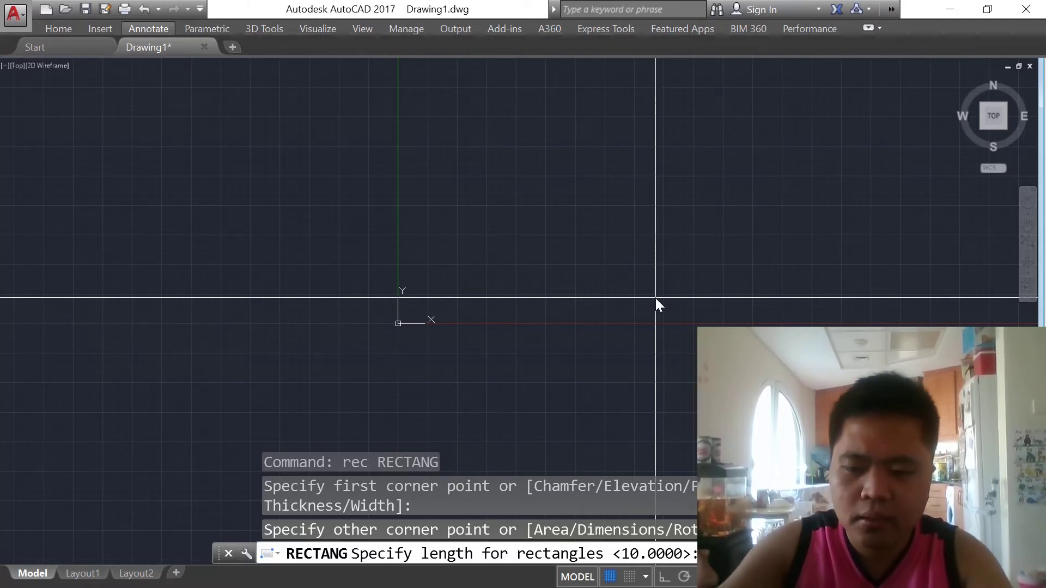
type("150")
key("Return")
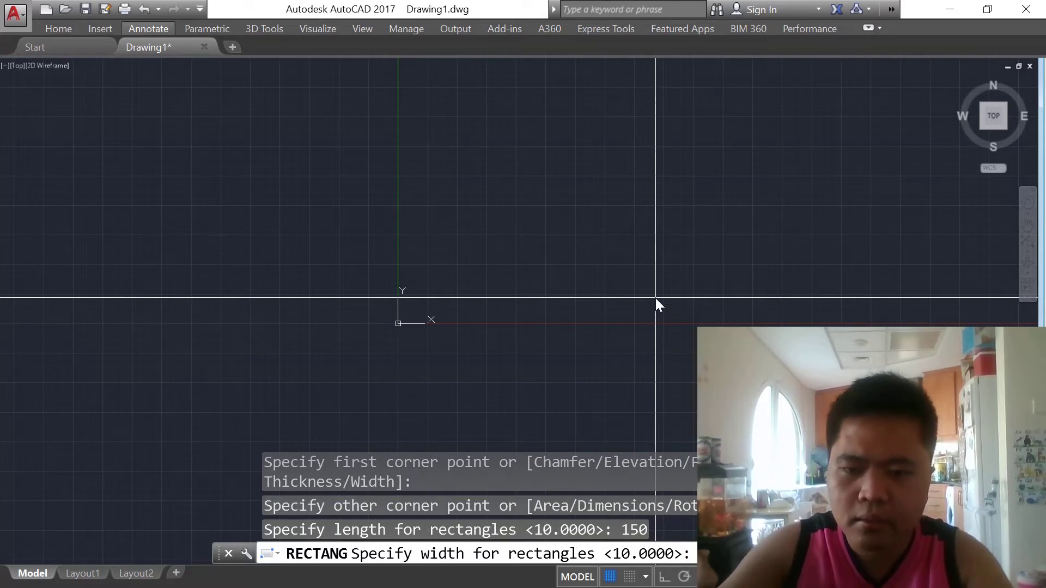
type("100")
key("Return")
left_click(551, 249)
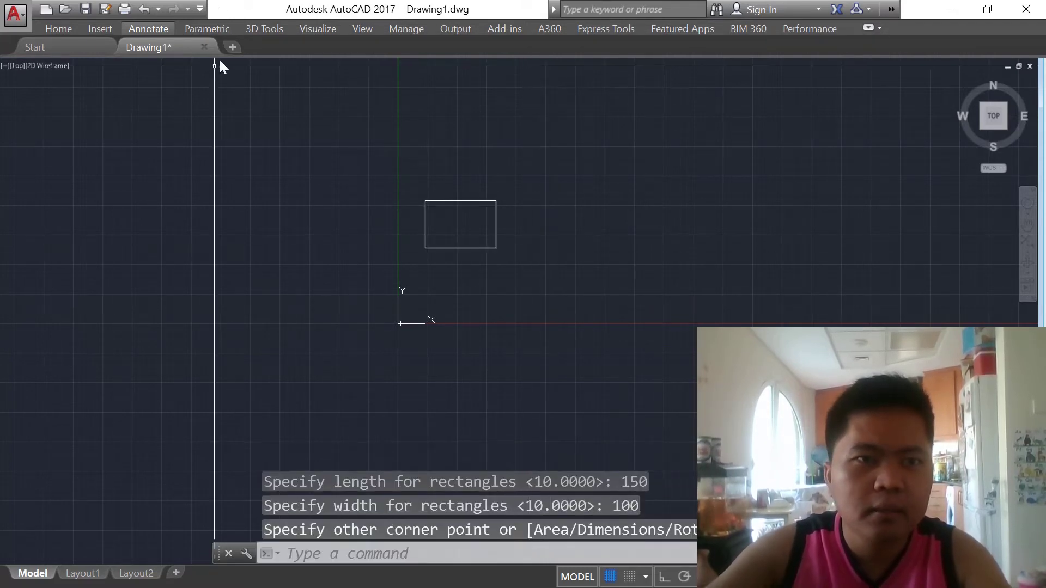
Step: Dimension the rectangle's upper edge from corner to corner, placing the dimension line above the rectangle
left_click(134, 30)
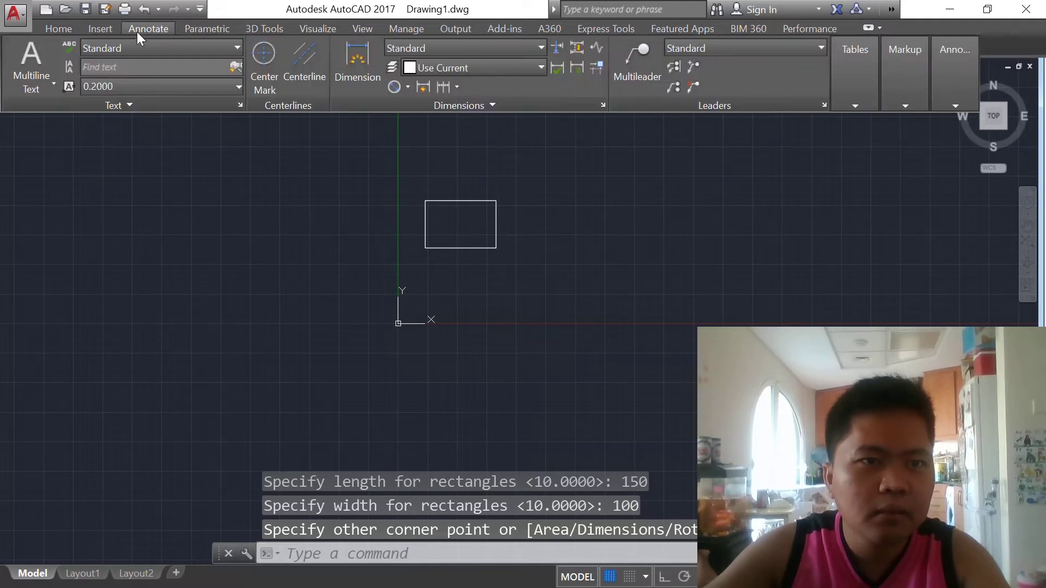
left_click(355, 59)
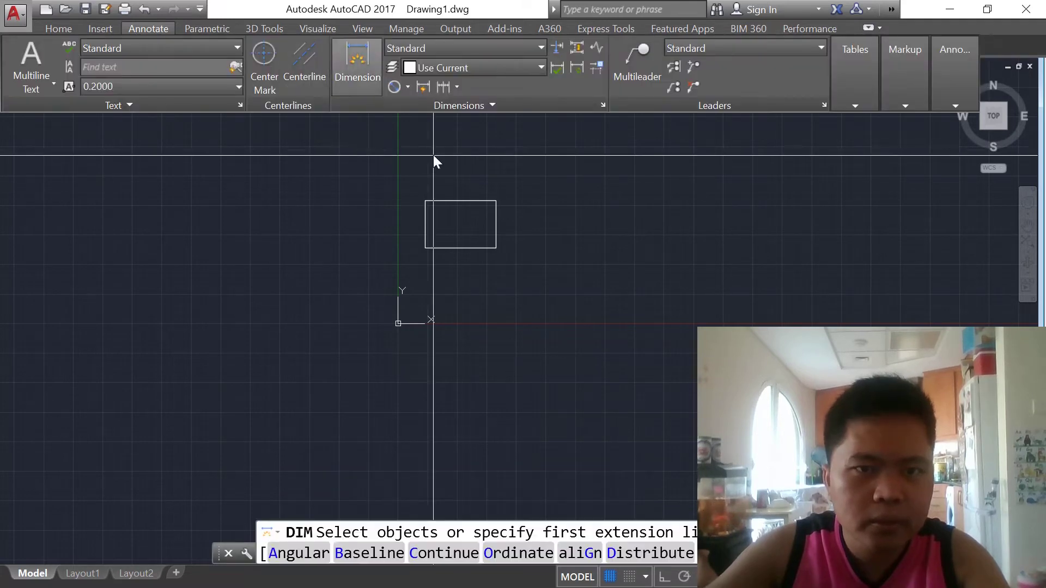
left_click(427, 200)
left_click(495, 201)
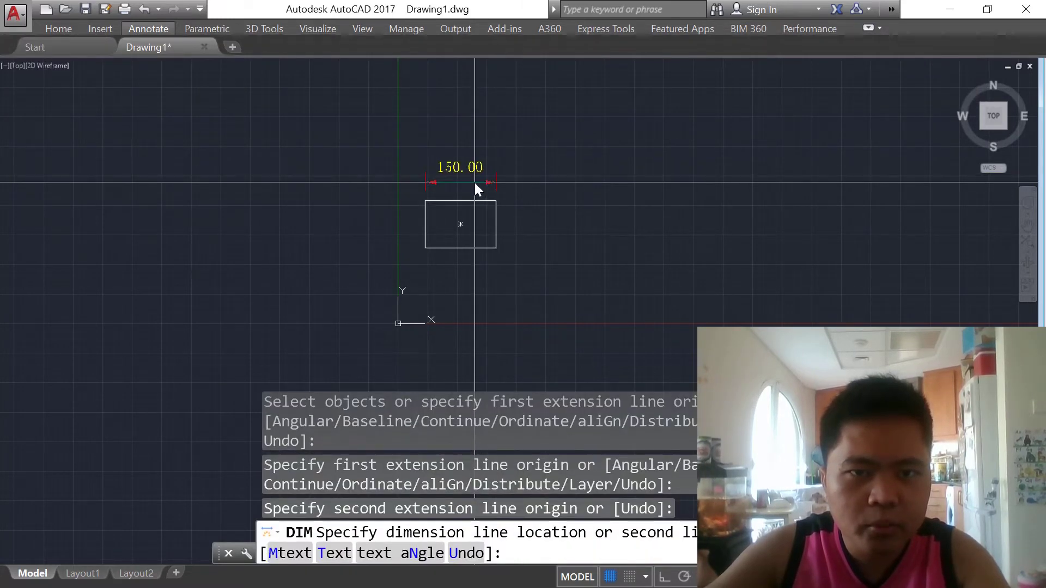
left_click(475, 182)
Step: Dimension the rectangle's right edge between its two corners, placing the dimension line outside that edge
left_click(496, 201)
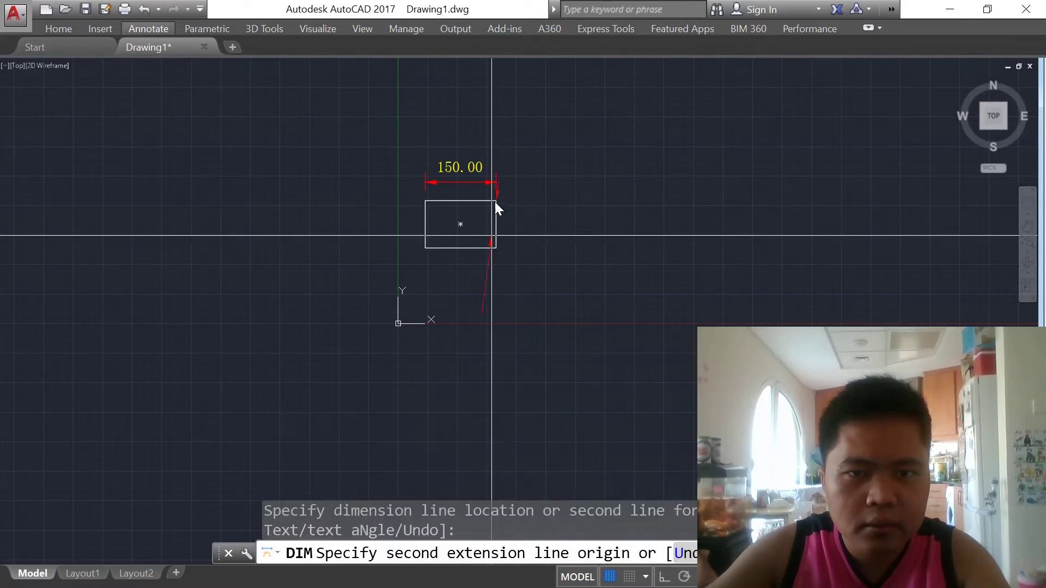
left_click(495, 248)
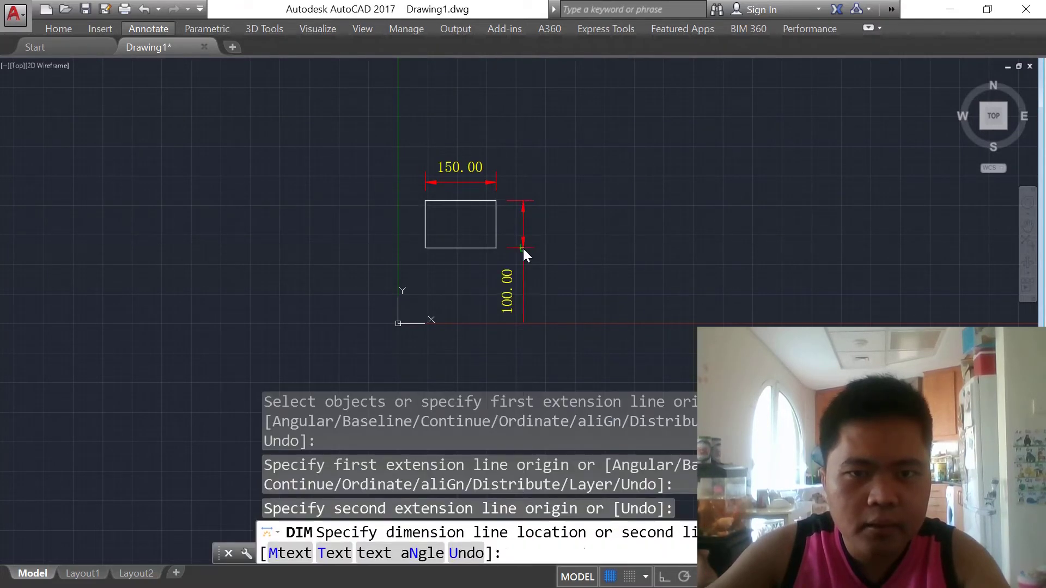
left_click(523, 249)
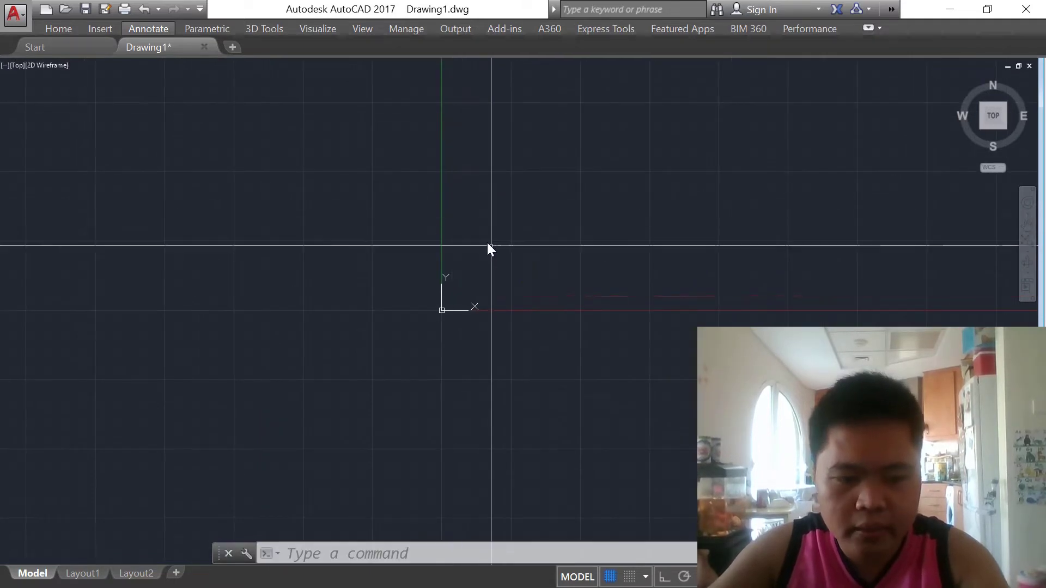
key("Escape")
key("Escape")
Step: Draw a rectangle 500 long and 250 wide above the X axis, on the positive side of the Y axis
scroll(209, 179, "down", 1)
scroll(412, 245, "up", 2)
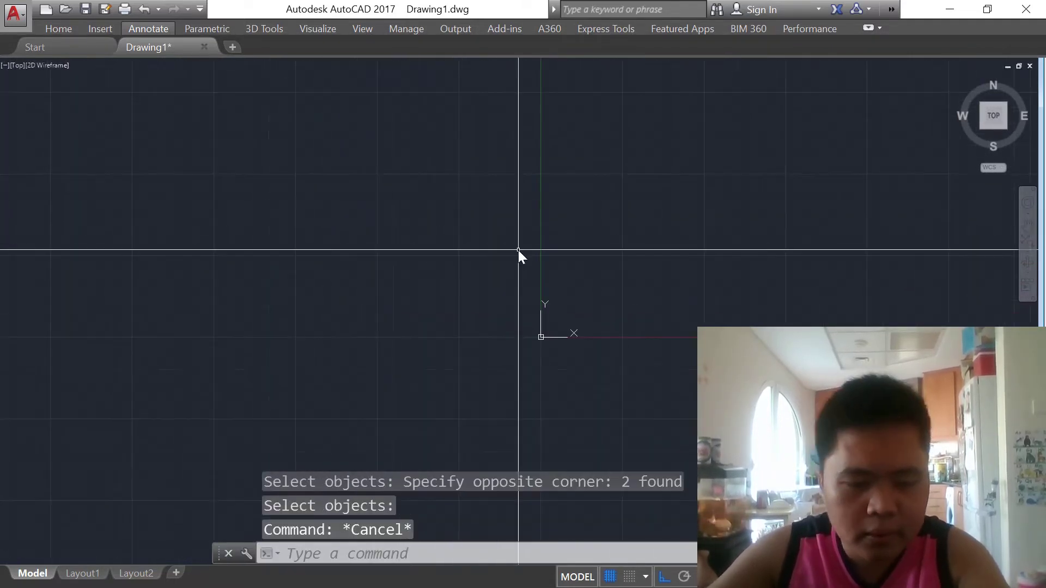
type("rec")
key("Return")
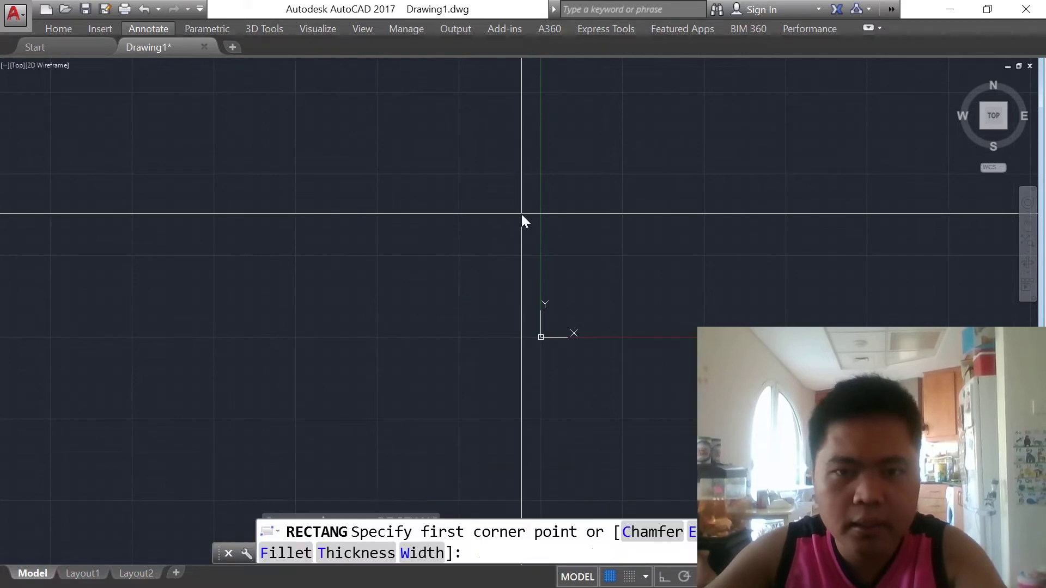
left_click(563, 256)
type("d")
key("Return")
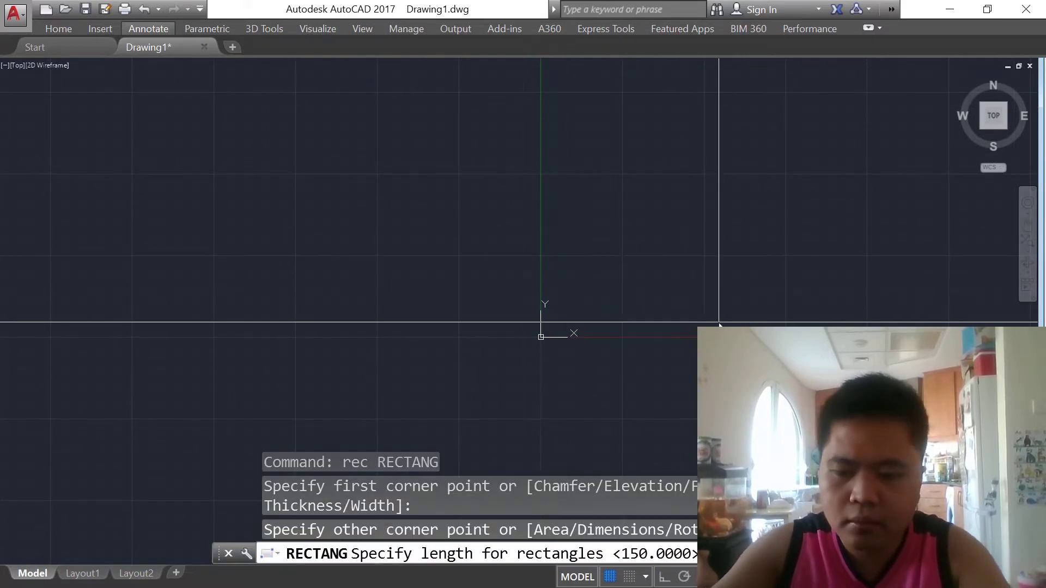
type("500")
key("Return")
type("250")
key("Return")
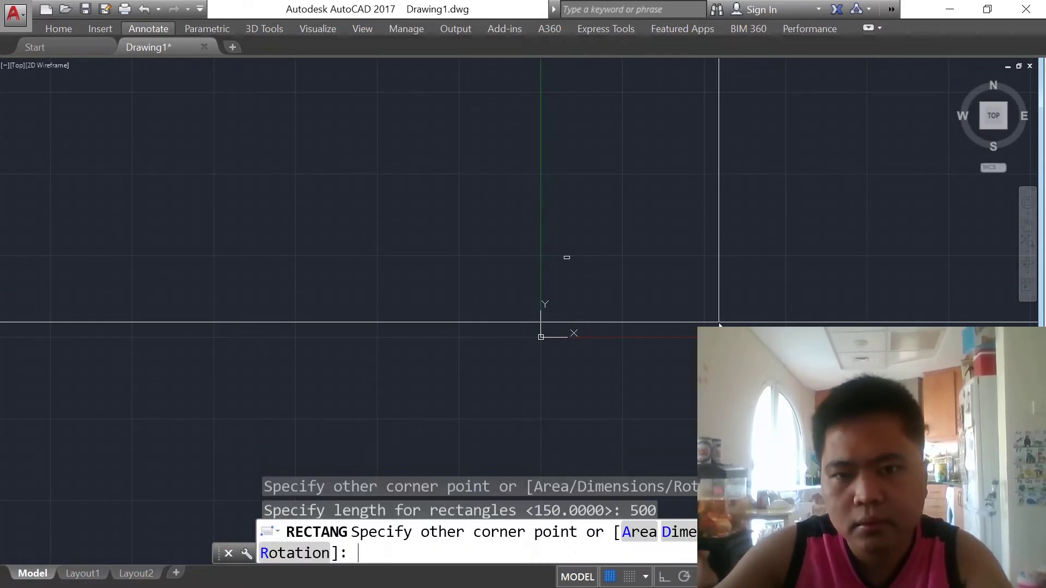
scroll(574, 272, "up", 4)
scroll(552, 247, "up", 5)
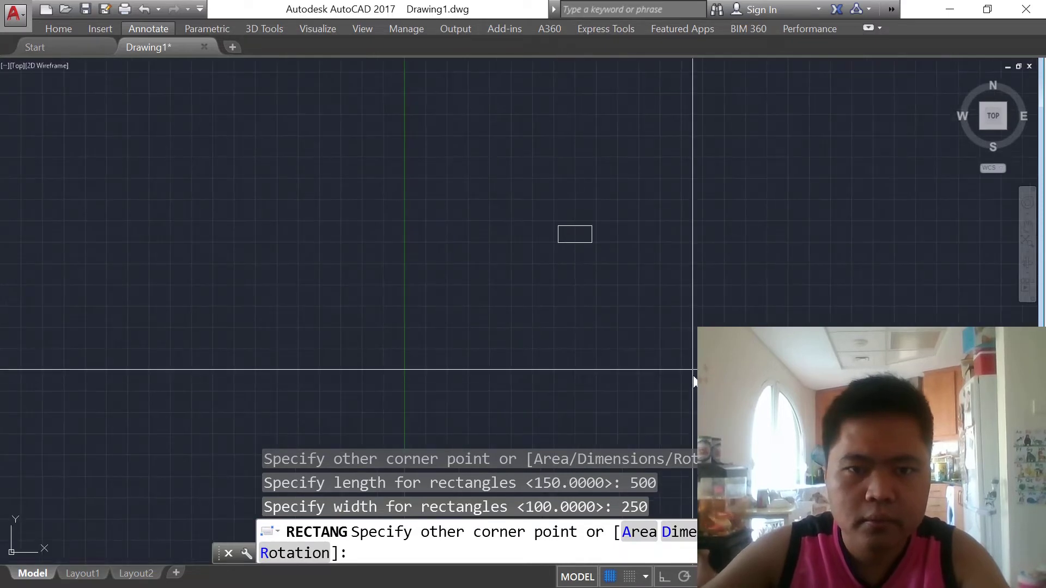
left_click(585, 210)
scroll(566, 229, "up", 10)
key("Escape")
scroll(602, 225, "down", 2)
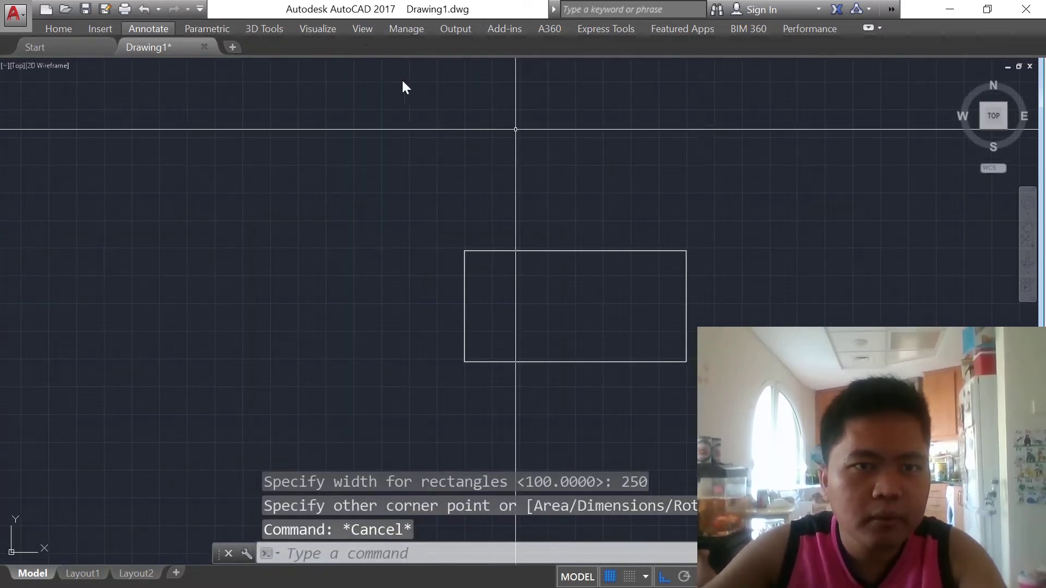
key("Escape")
key("Escape")
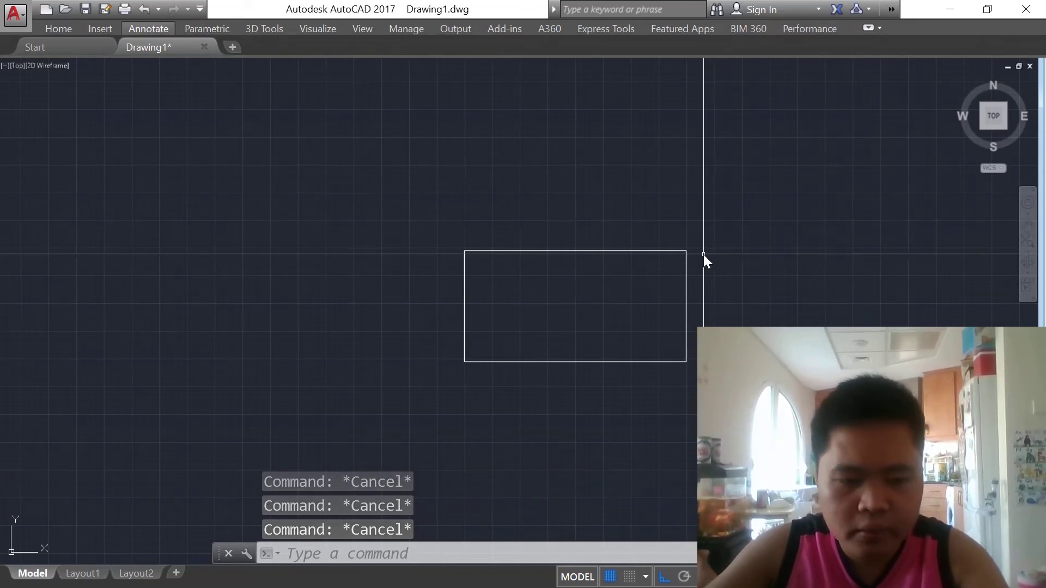
Step: Fillet the rectangle's upper-right corner with a radius of 10
type("f")
key("Return")
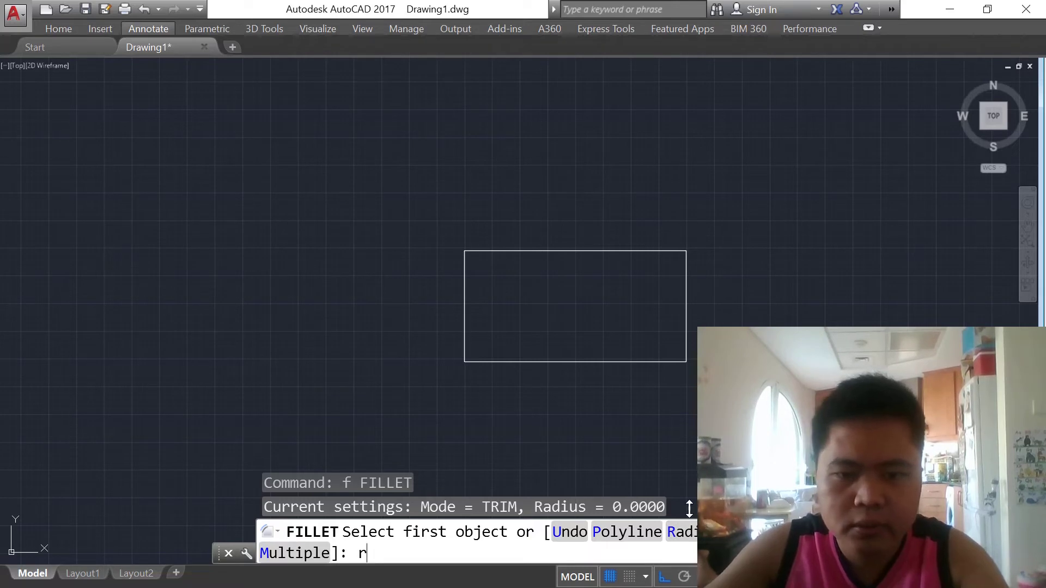
key("Return")
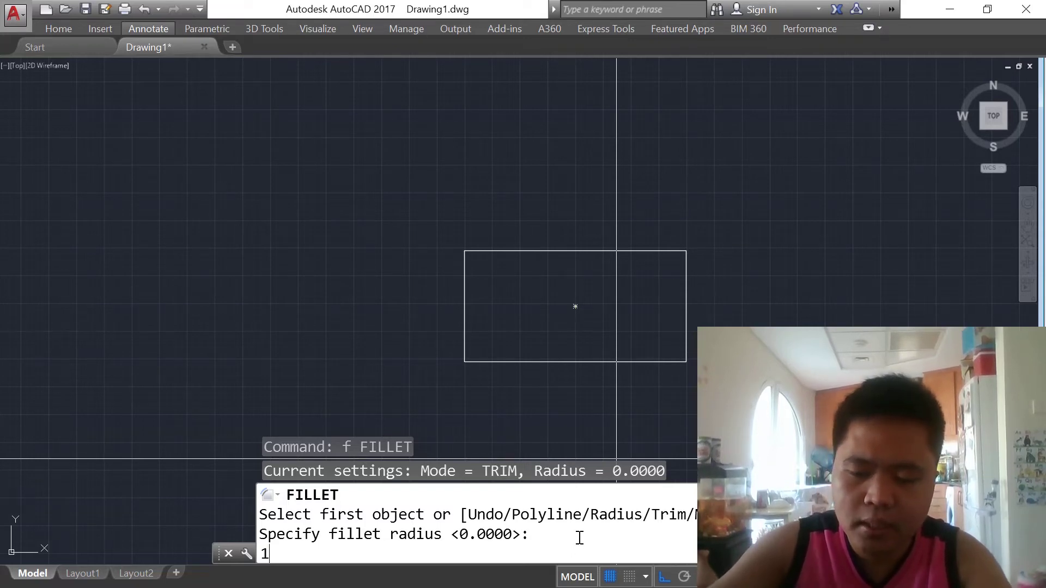
type("100")
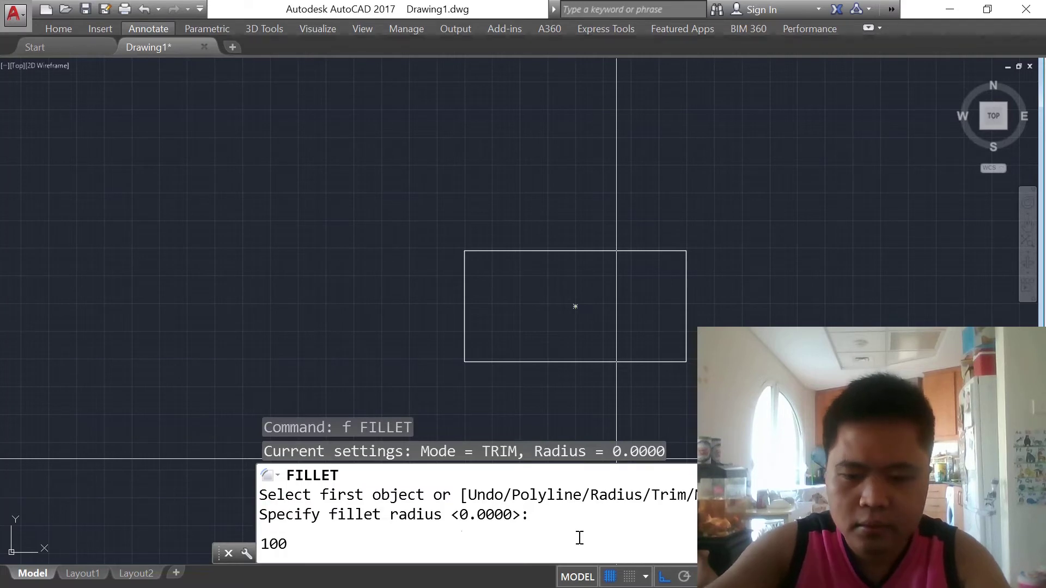
key("BackSpace")
key("Return")
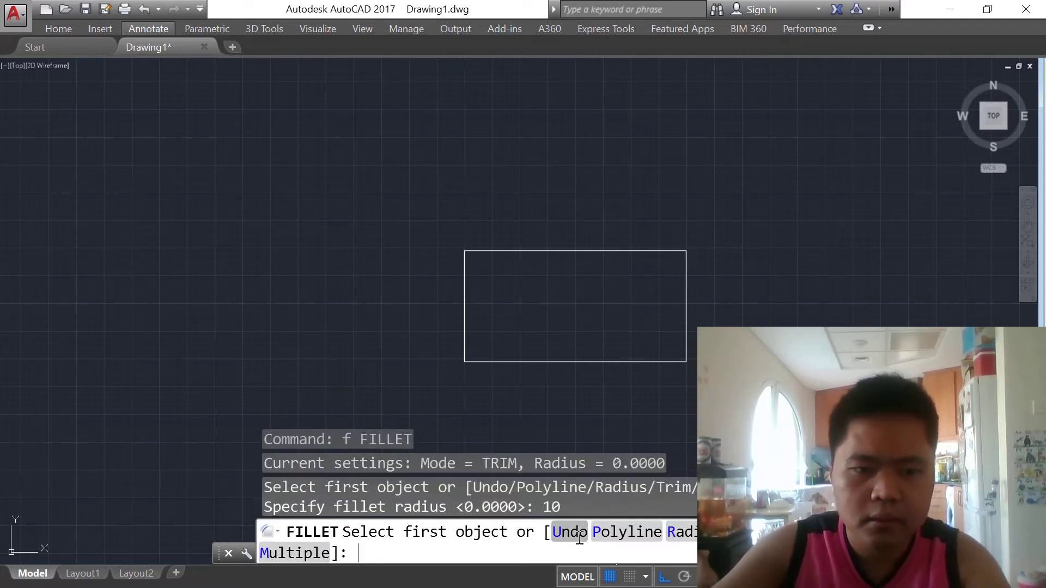
left_click(659, 252)
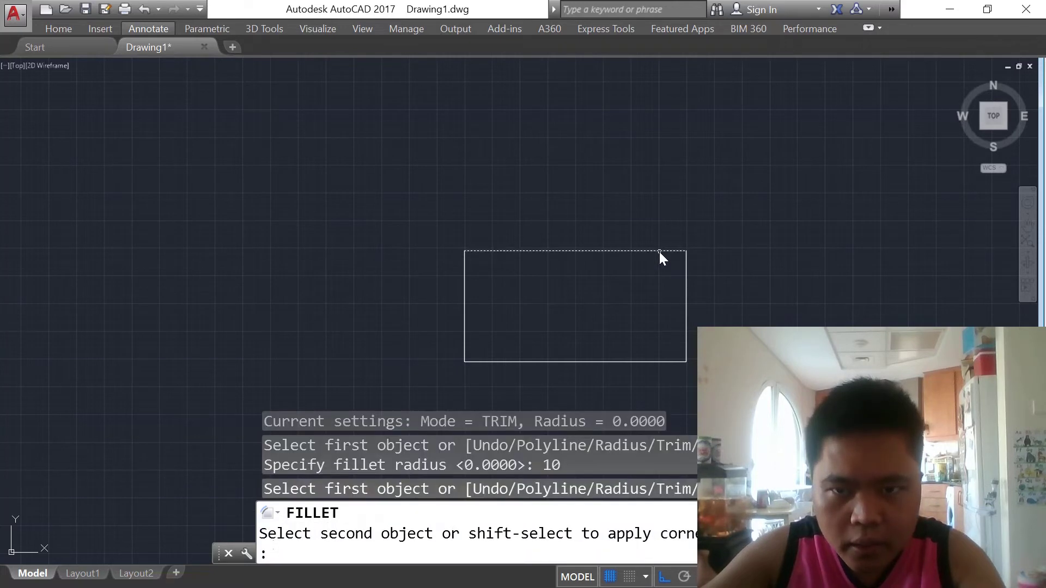
left_click(687, 280)
left_click(684, 337)
left_click(685, 345)
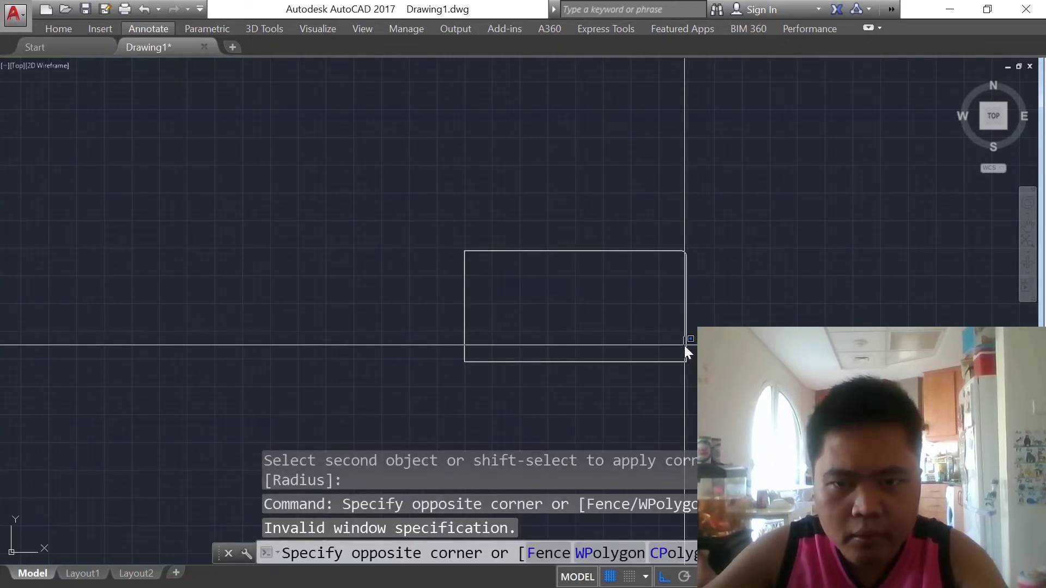
left_click(685, 337)
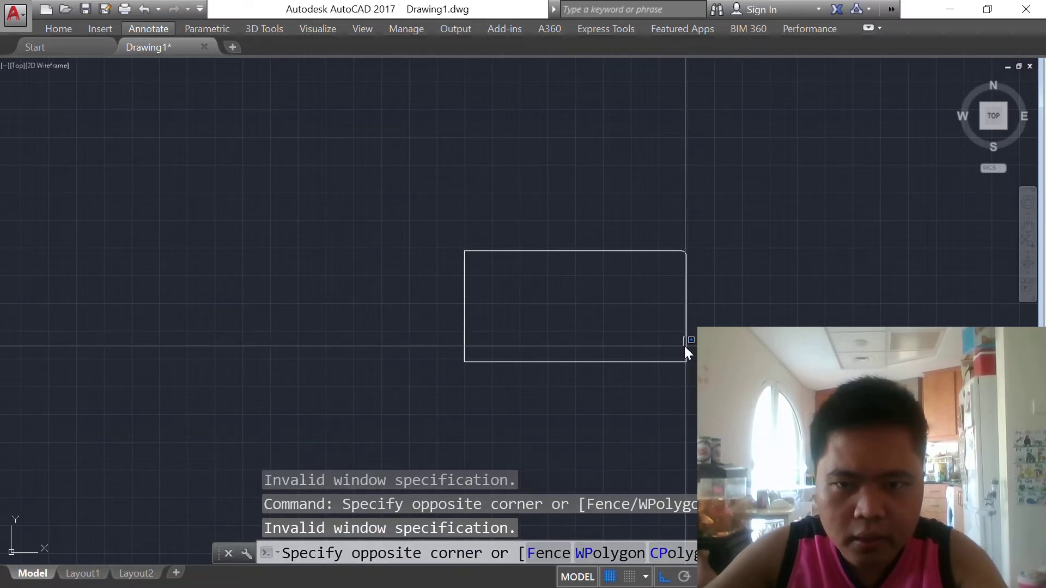
scroll(684, 343, "up", 2)
left_click(685, 336)
Step: Fillet the rectangle's lower-right corner using the same radius as the upper-right corner
key("space")
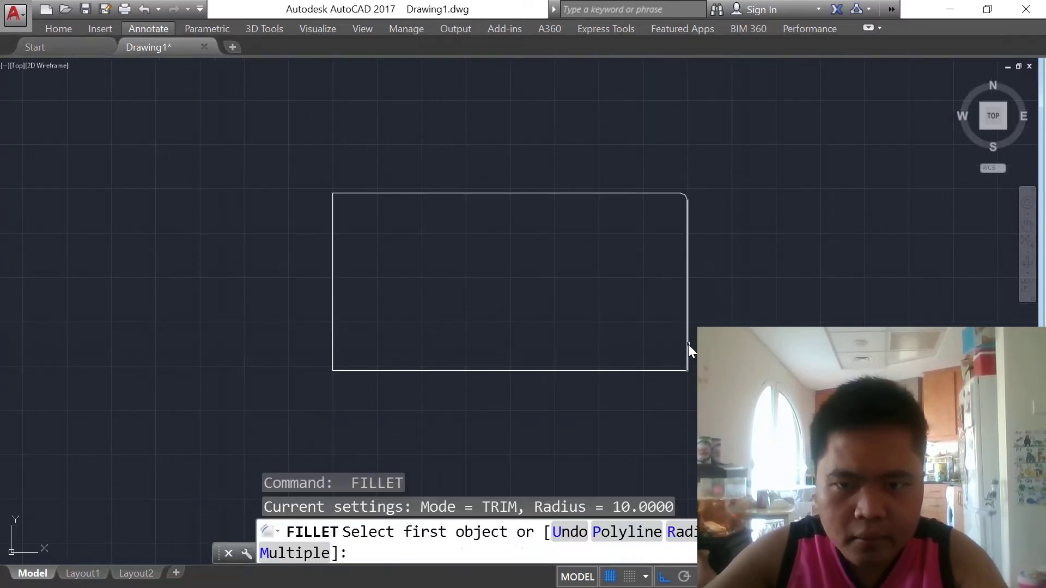
left_click(687, 344)
key("Escape")
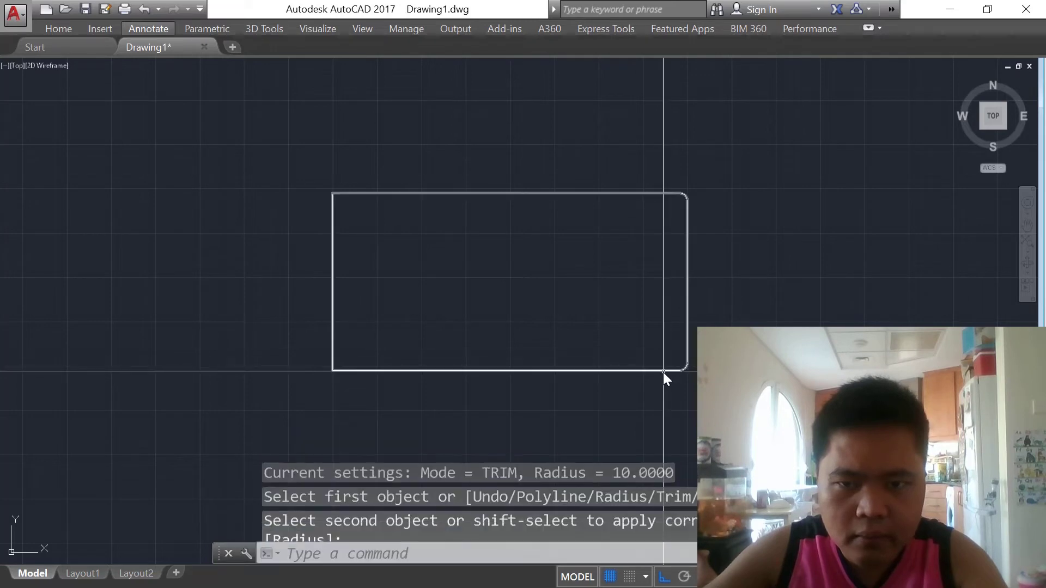
Step: Add a radius dimension to the fillet at the rectangle's upper-right corner, placing it outside the corner
scroll(700, 217, "up", 2)
scroll(651, 129, "up", 5)
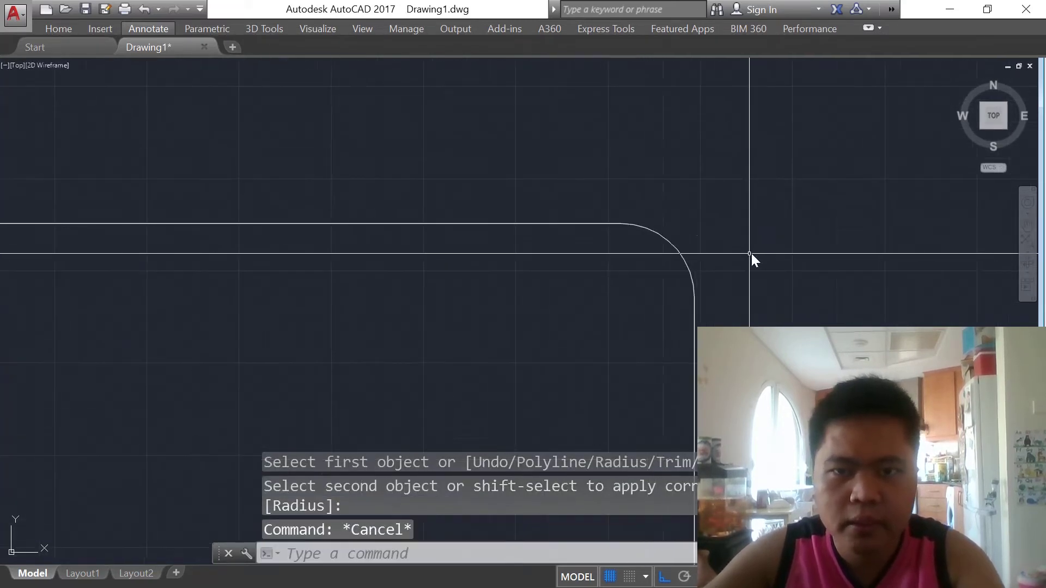
left_click(165, 28)
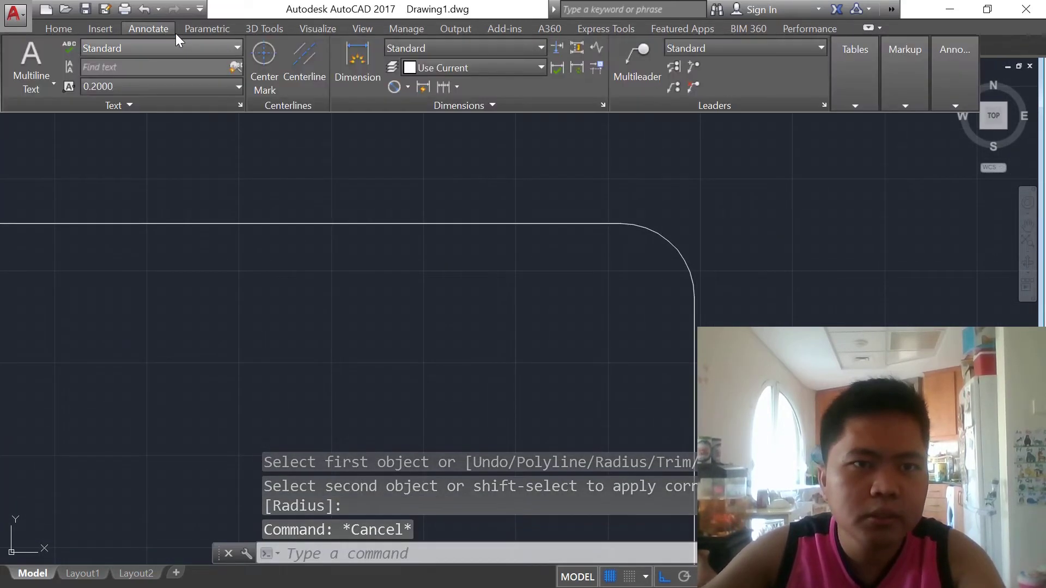
left_click(401, 88)
left_click(406, 88)
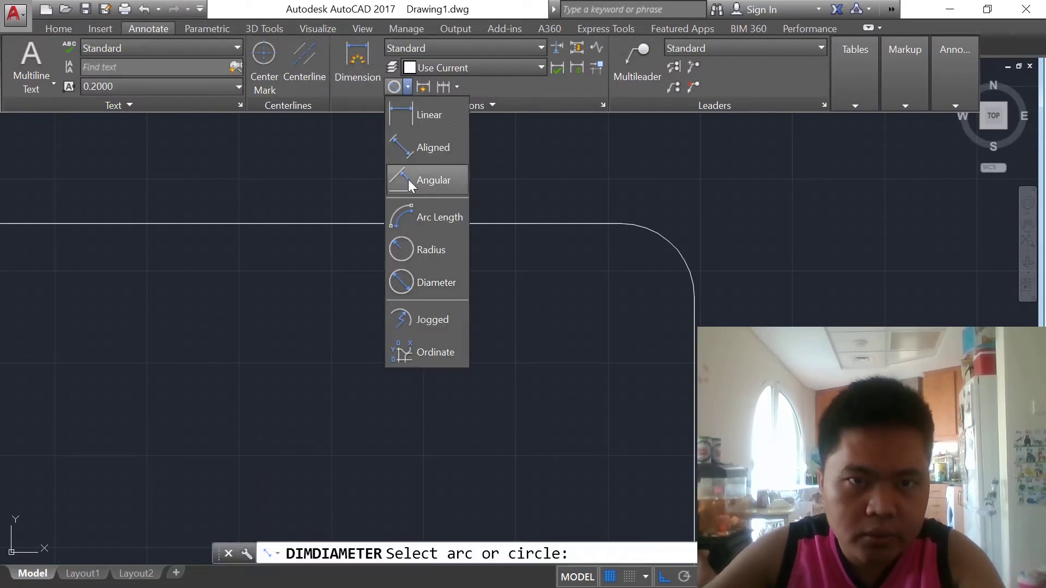
left_click(417, 247)
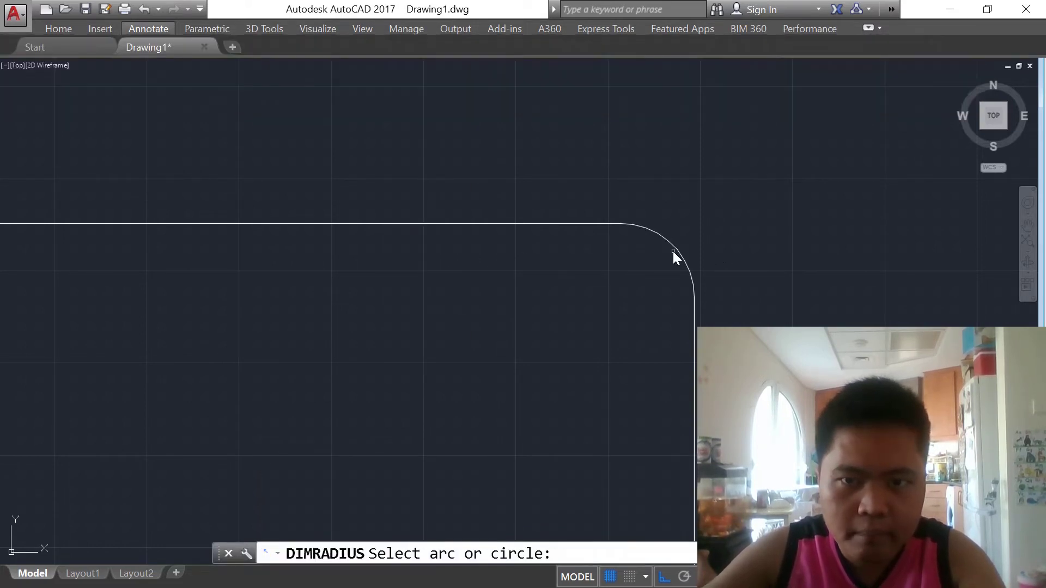
left_click(675, 251)
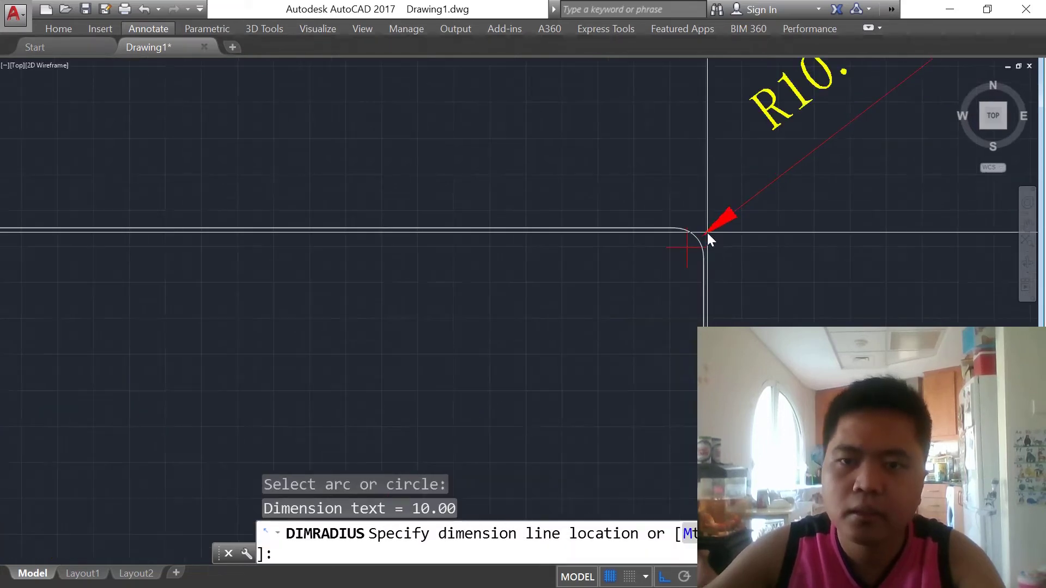
scroll(725, 226, "down", 3)
scroll(756, 202, "up", 2)
left_click(756, 202)
scroll(592, 219, "down", 2)
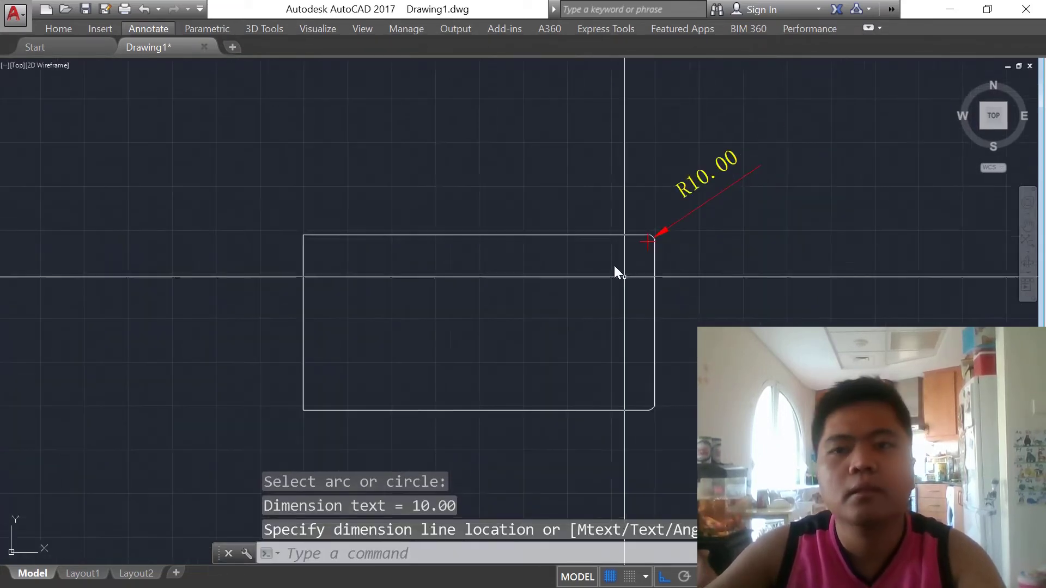
Step: Erase the filleted rectangle together with its radius dimension
key("Escape")
key("Escape")
type("e")
scroll(727, 224, "down", 2)
key("Return")
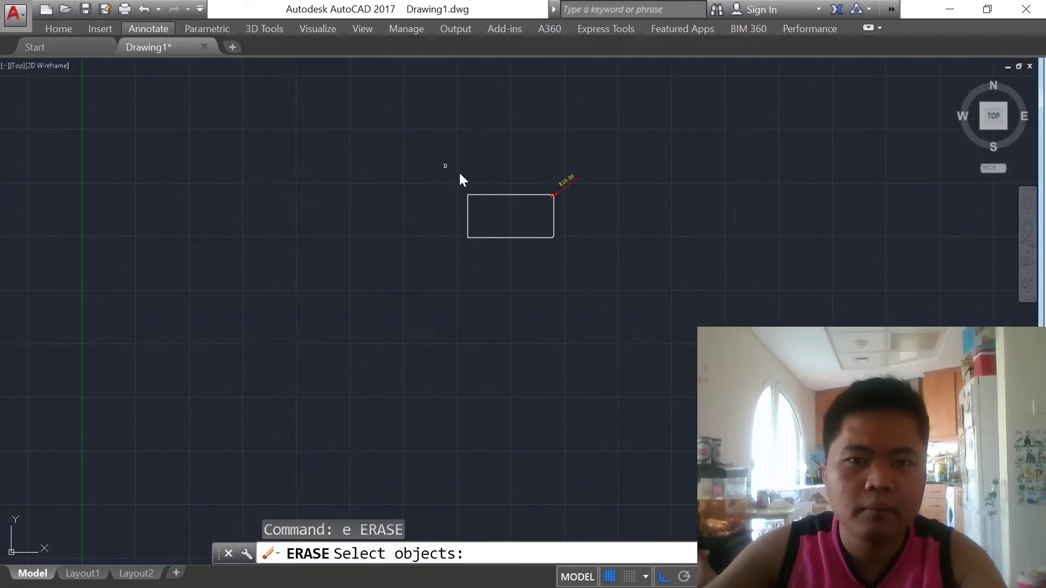
left_click(390, 143)
left_click(626, 308)
key("Return")
Step: Draw a rectangle 1000 long and 500 wide above the X axis, just on the positive side of the Y axis
scroll(566, 272, "down", 2)
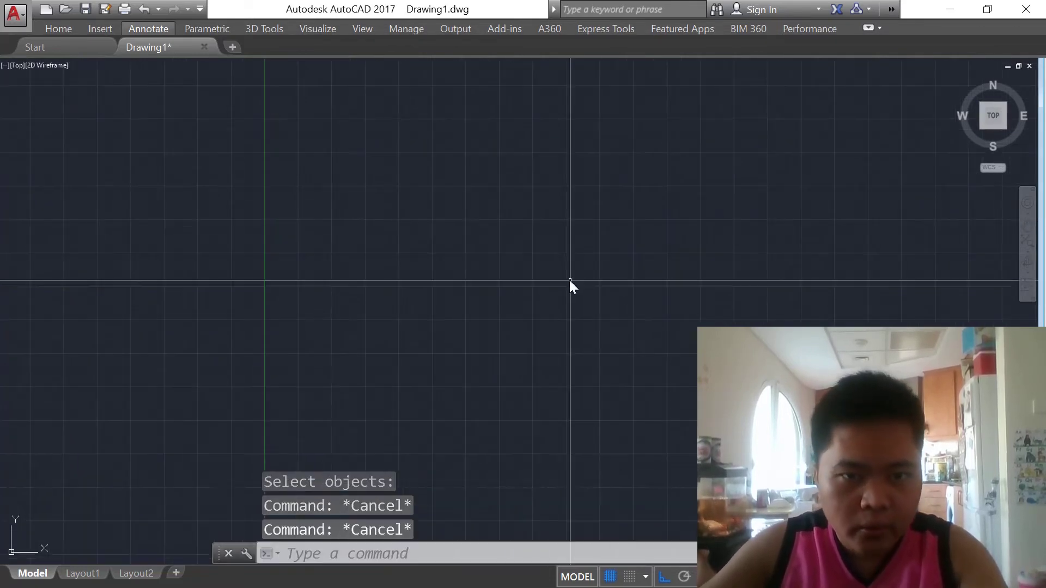
scroll(555, 302, "down", 2)
scroll(536, 289, "down", 1)
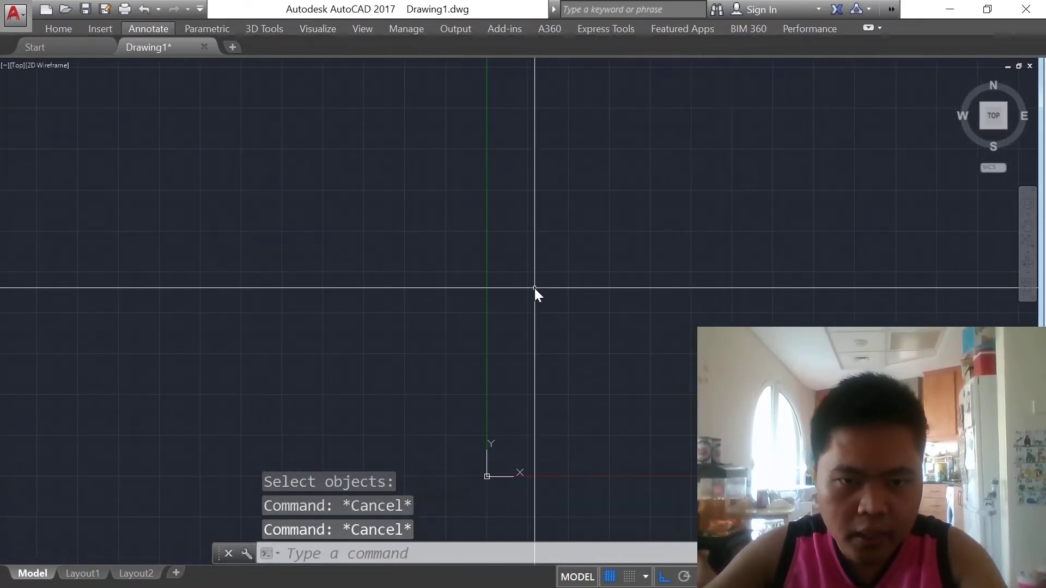
middle_click_drag(511, 512, 503, 421)
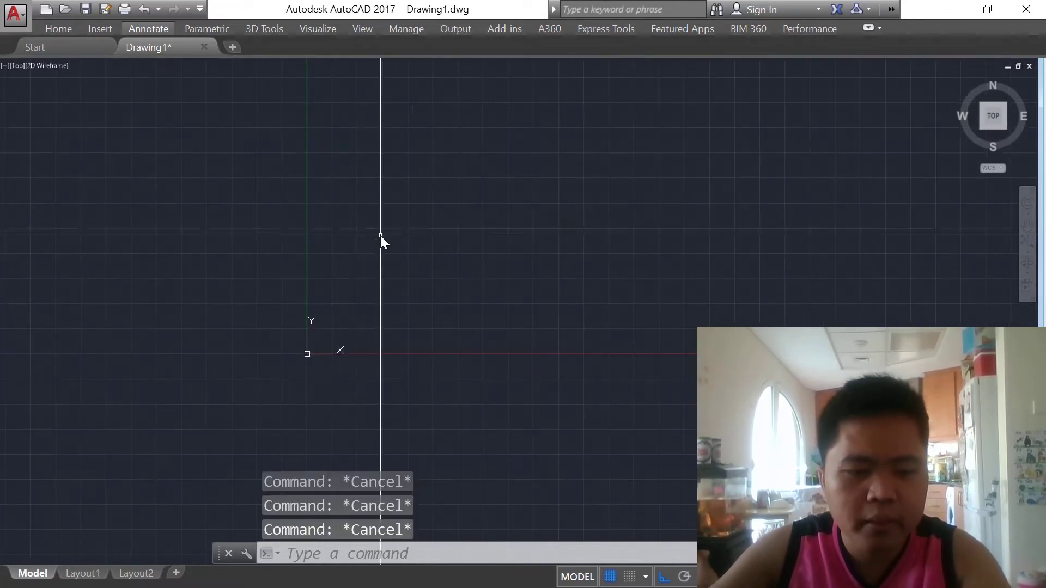
type("rec")
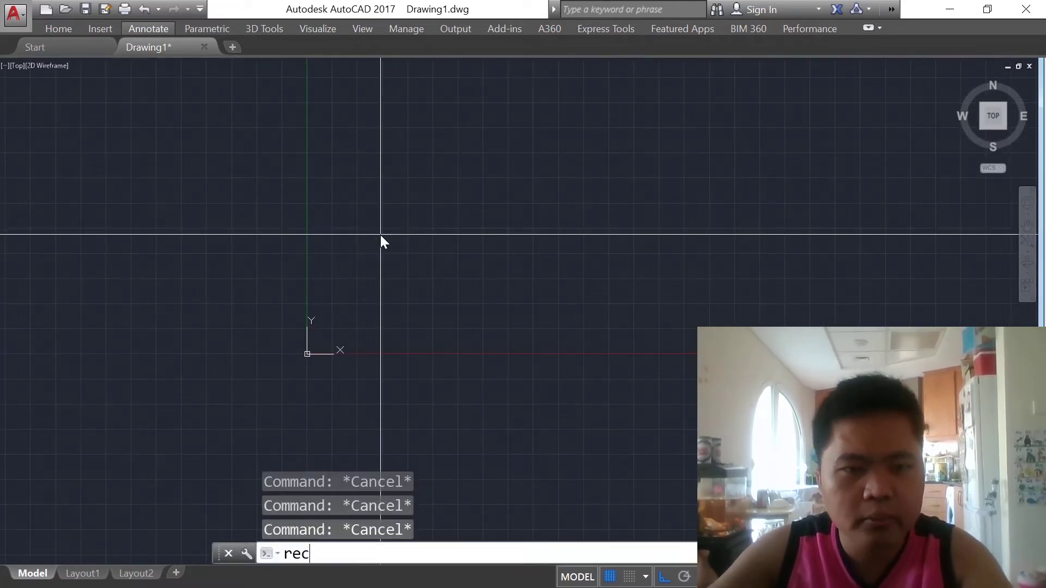
key("Return")
left_click(313, 245)
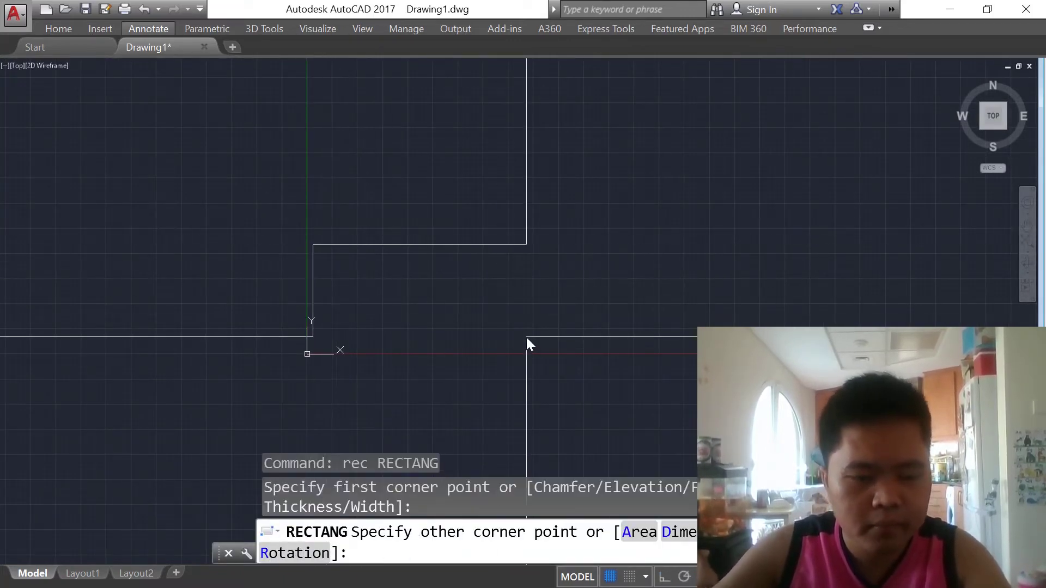
type("d")
key("Return")
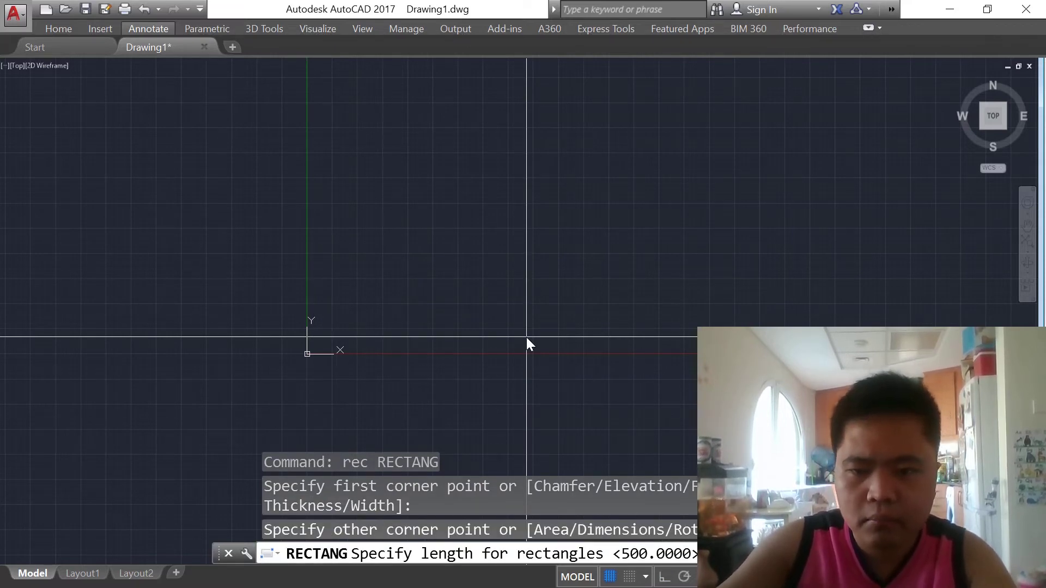
type("1000")
key("Return")
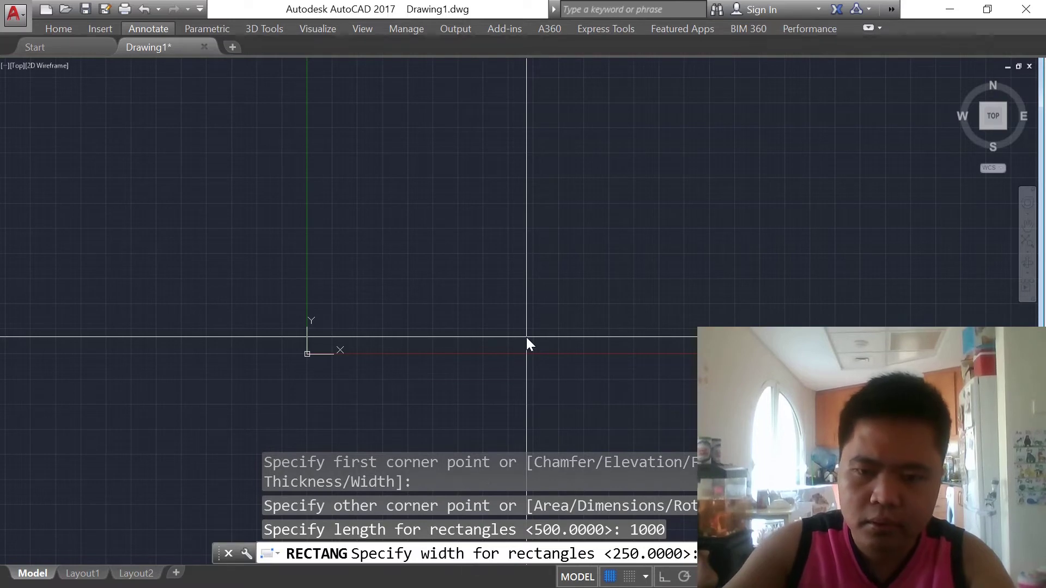
type("500")
key("Return")
left_click(380, 301)
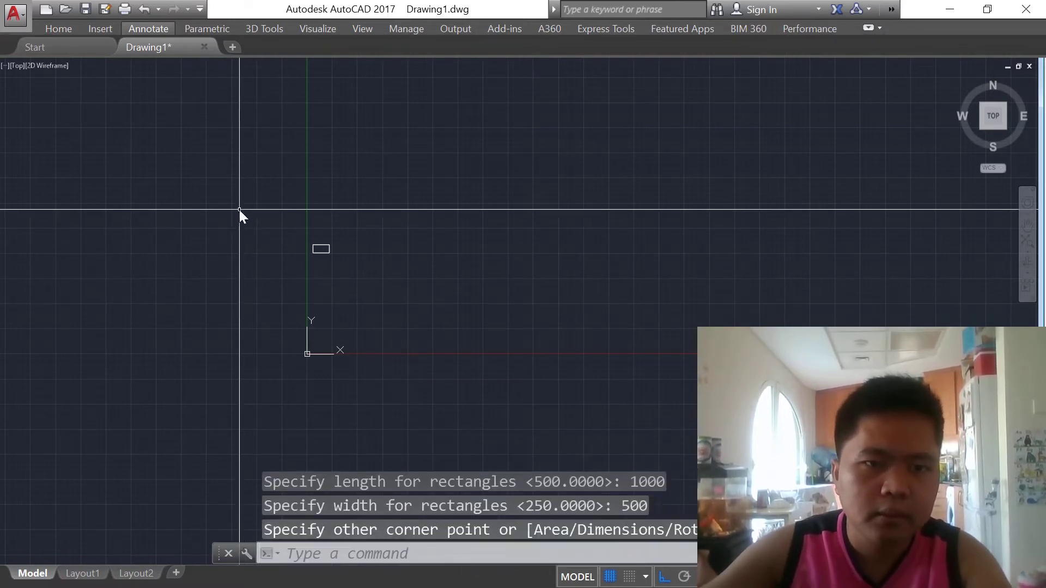
scroll(239, 210, "up", 5)
scroll(660, 302, "up", 5)
scroll(408, 308, "down", 4)
scroll(430, 322, "up", 4)
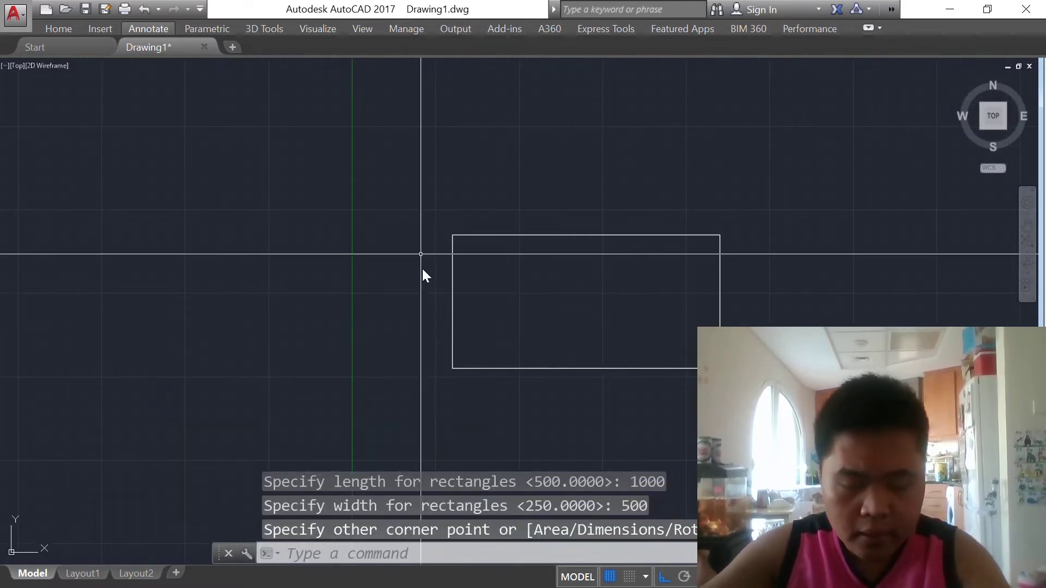
type("pl")
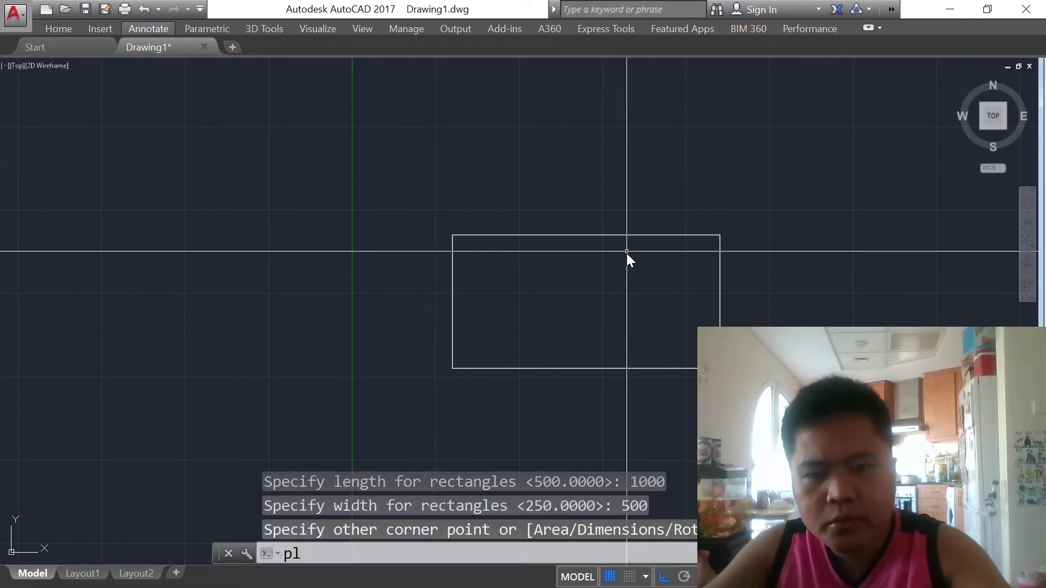
key("Return")
scroll(626, 251, "down", 2)
left_click(642, 205)
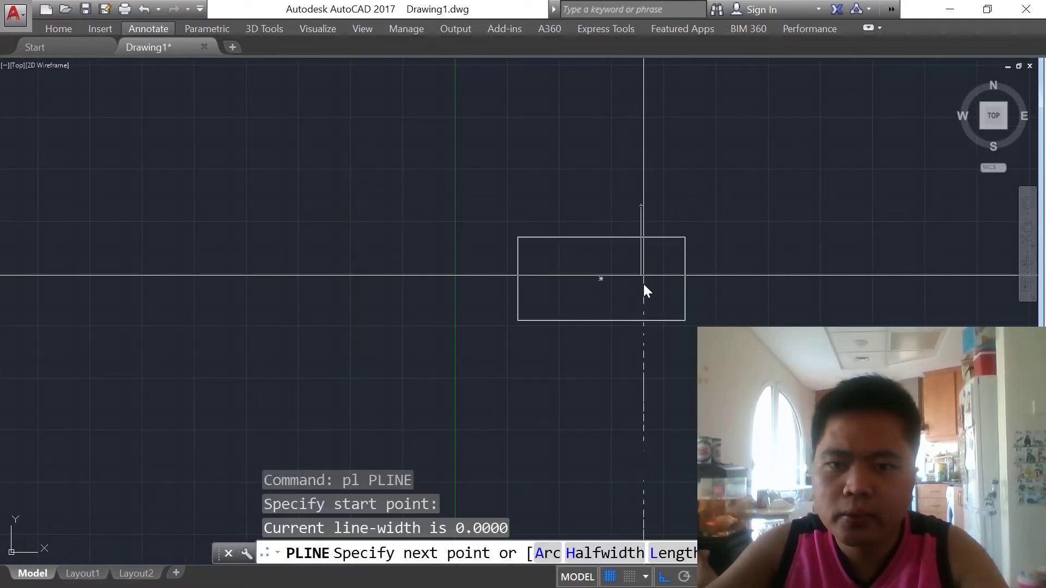
key("Escape")
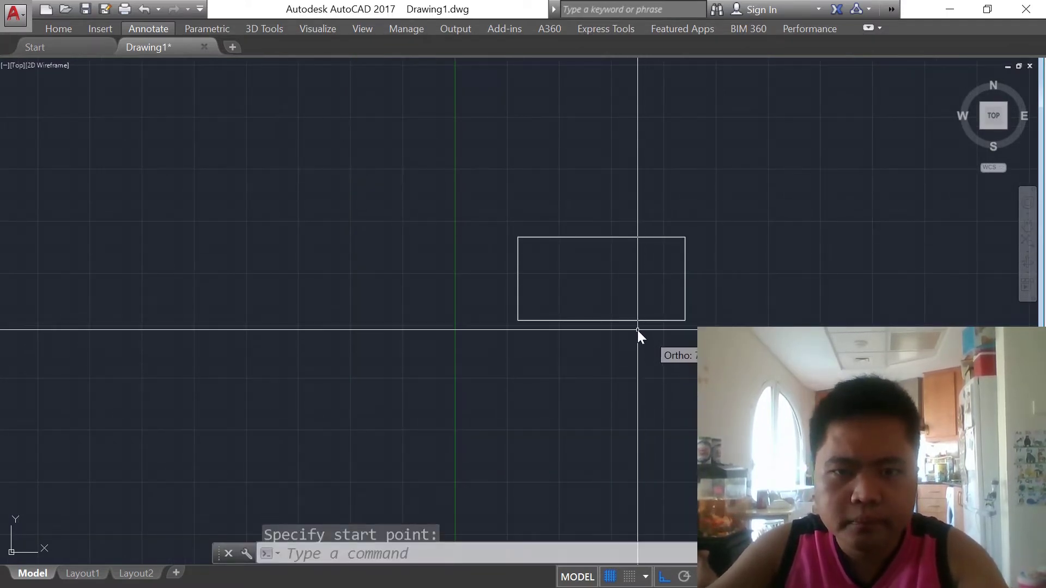
key("Escape")
type("pl")
key("Return")
left_click(517, 237)
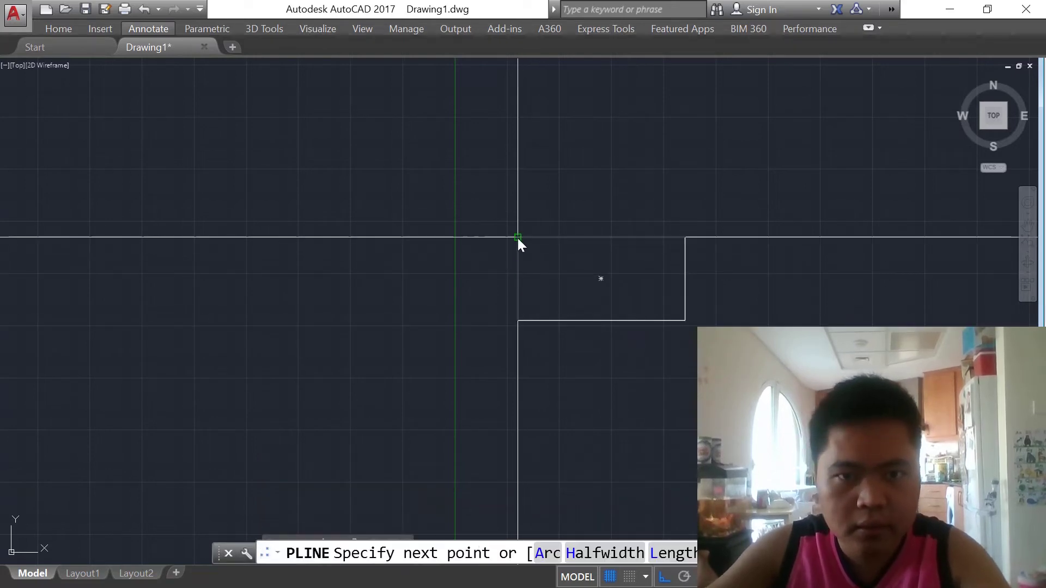
key("Escape")
left_click(527, 370)
key("Escape")
key("Escape")
type("e")
key("Return")
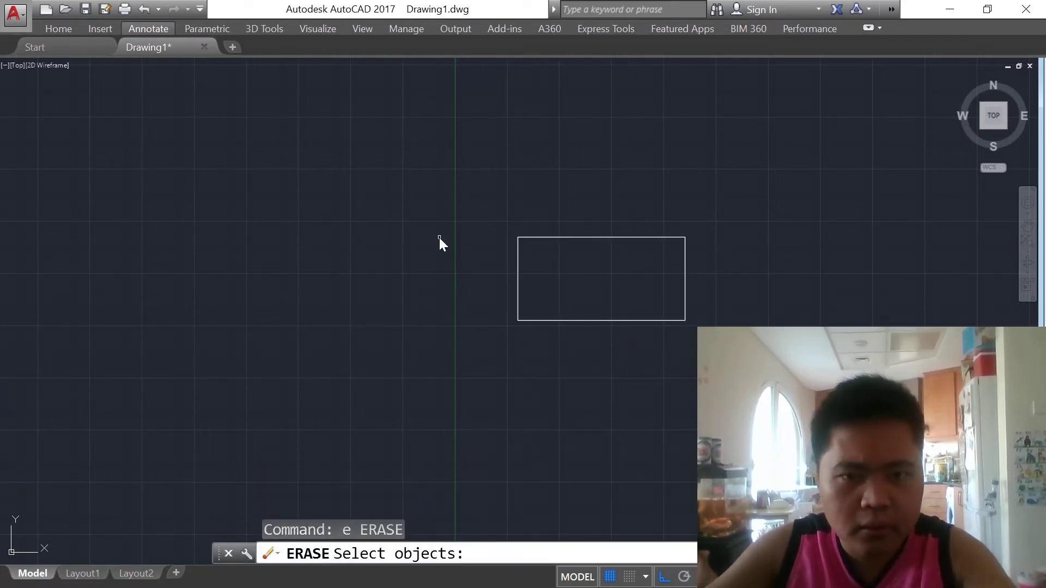
left_click(439, 237)
left_click(541, 357)
Step: Draw a vertical polyline from the rectangle's upper-left corner down along its left edge, extending past the bottom edge
type("pl")
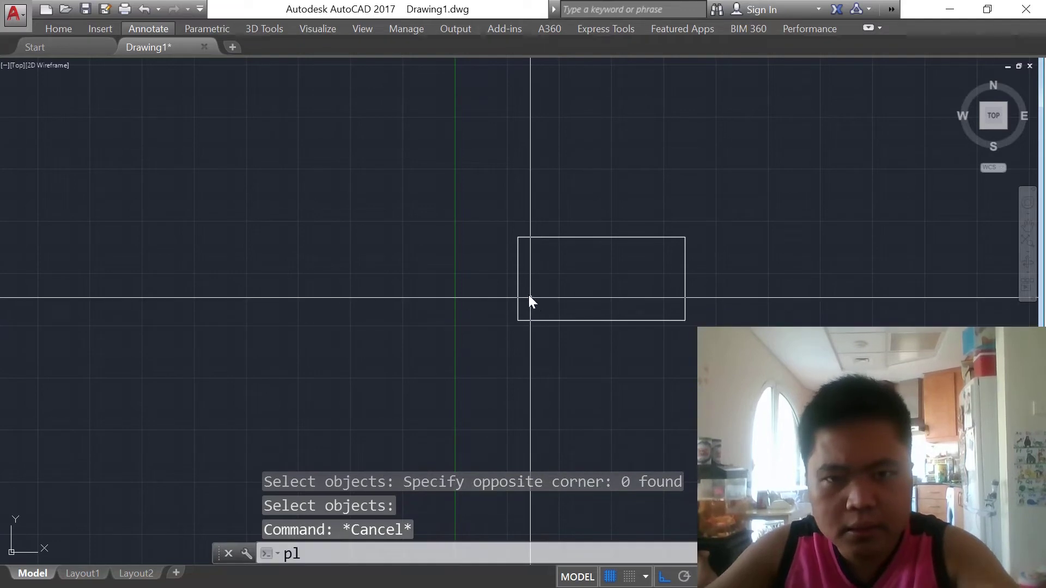
key("Return")
left_click(517, 240)
left_click(516, 376)
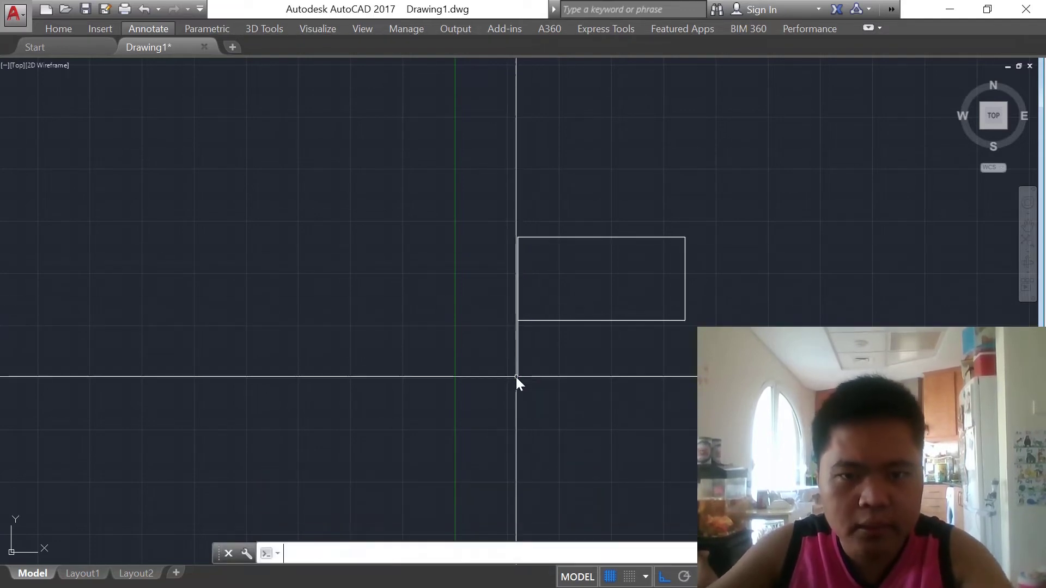
key("Escape")
Step: Move the vertical line 700 horizontally to the right so that it crosses the rectangle
type("M")
key("Return")
left_click(545, 379)
left_click(482, 354)
key("Return")
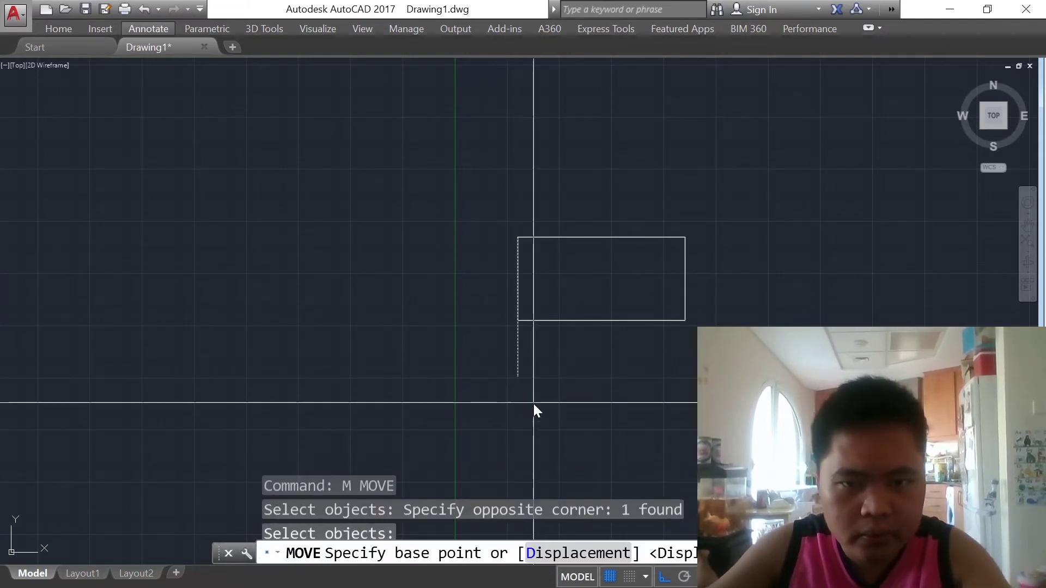
left_click(534, 403)
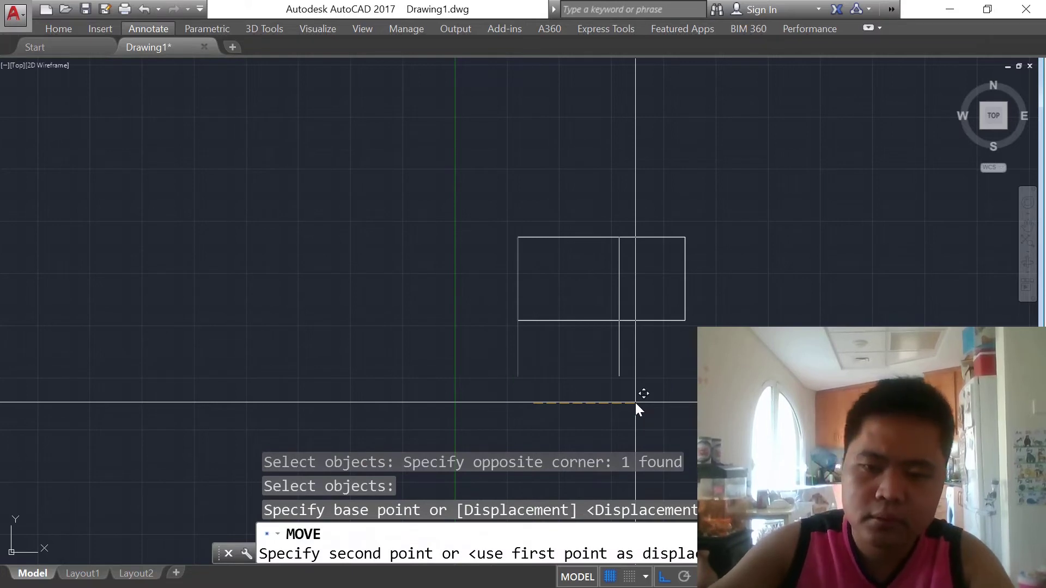
left_click(635, 404)
key("Escape")
key("Escape")
scroll(554, 289, "down", 4)
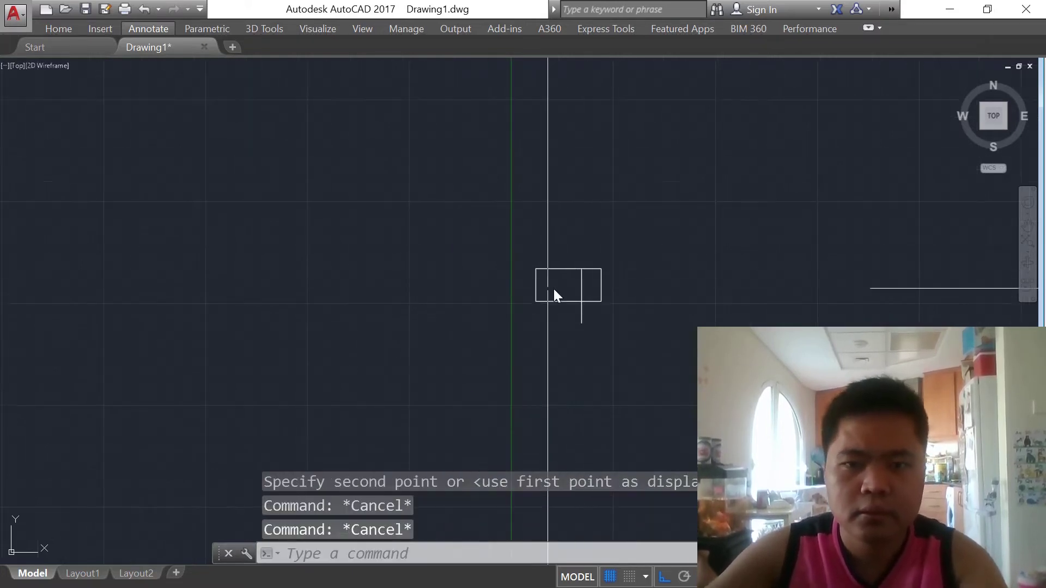
key("Escape")
scroll(571, 289, "up", 4)
scroll(667, 359, "down", 2)
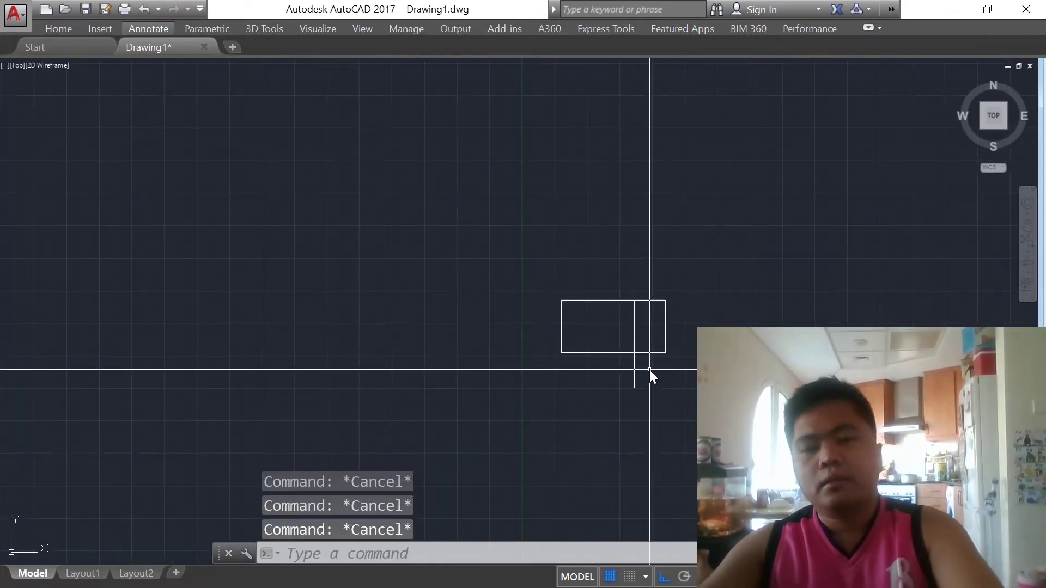
scroll(619, 343, "up", 4)
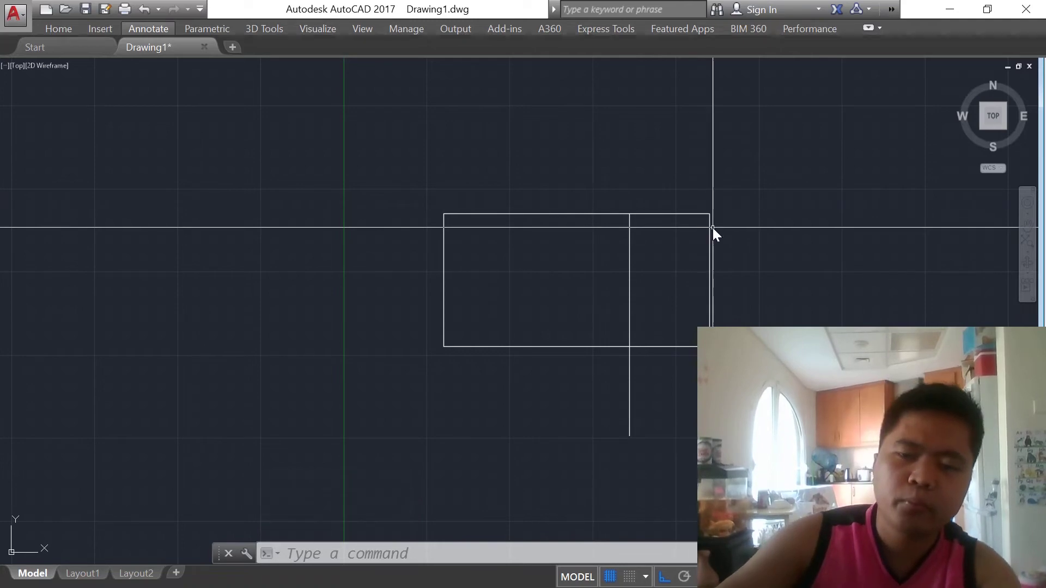
scroll(713, 228, "down", 2)
scroll(643, 252, "up", 2)
scroll(645, 315, "down", 2)
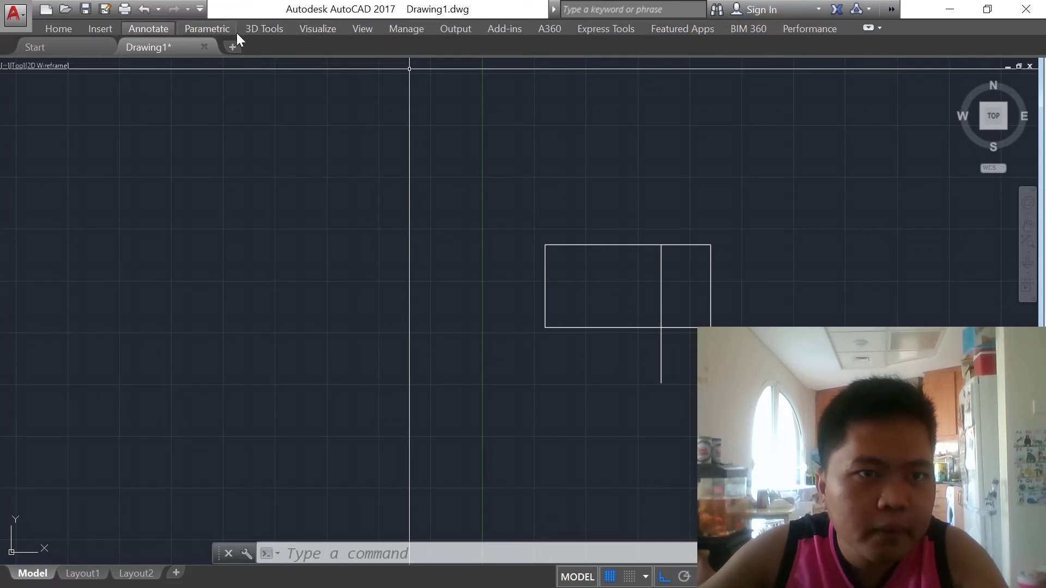
Step: Dimension the distance from the rectangle's upper-left corner to the vertical line's top end, placing the dimension line above the top edge
left_click(155, 30)
left_click(305, 65)
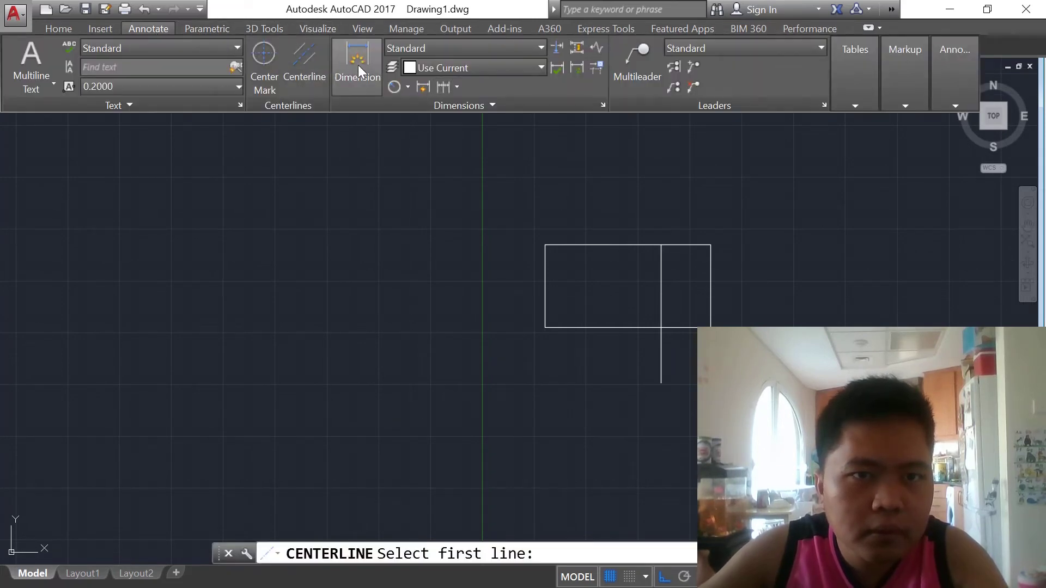
left_click(358, 64)
left_click(545, 245)
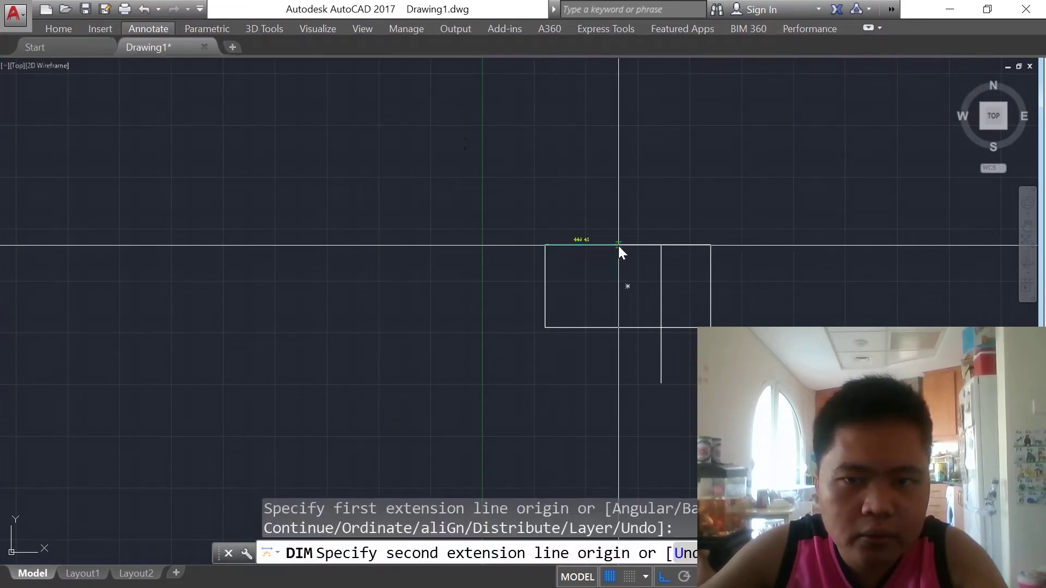
left_click(661, 245)
scroll(614, 234, "up", 6)
left_click(575, 224)
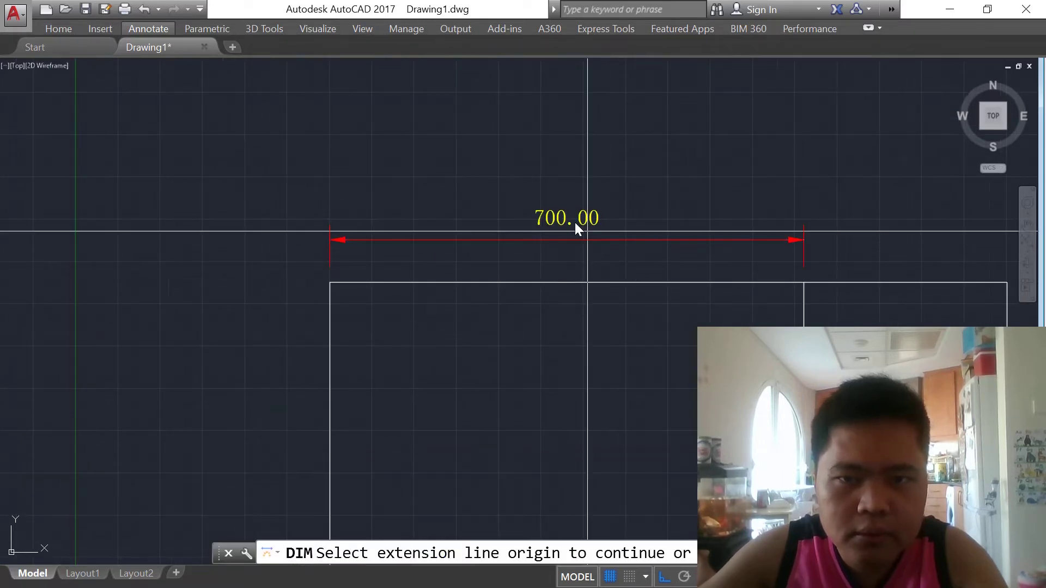
Step: Dimension the full length of the rectangle's top edge, placing the dimension line above the existing dimension
scroll(576, 226, "down", 4)
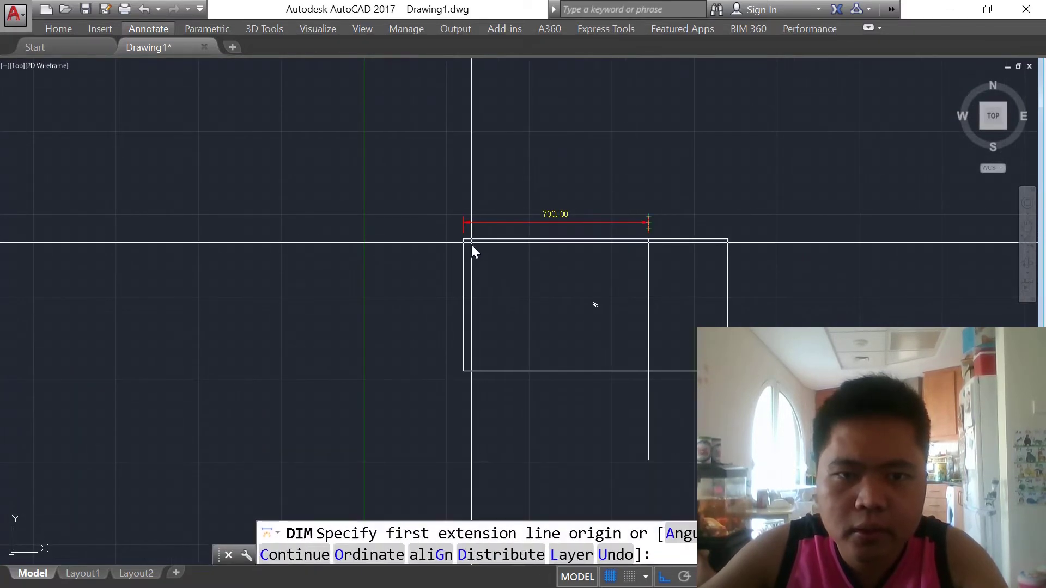
left_click(464, 241)
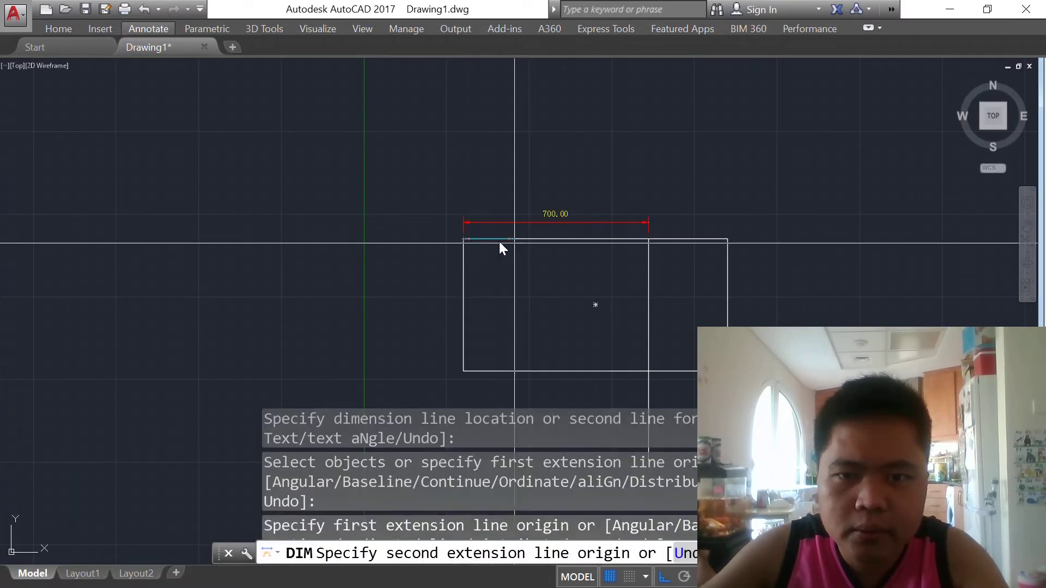
left_click(727, 239)
left_click(674, 196)
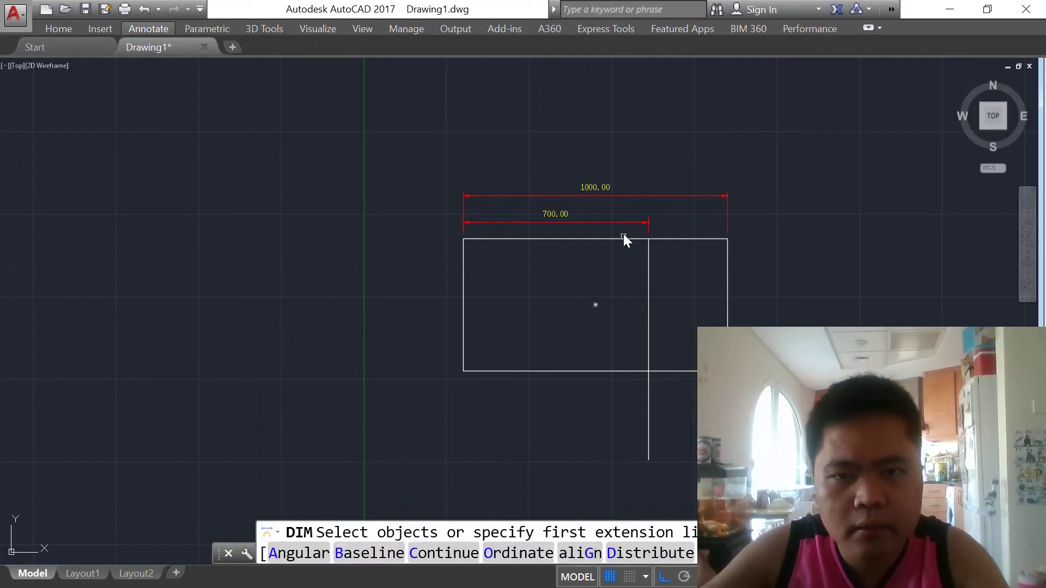
scroll(686, 237, "down", 3)
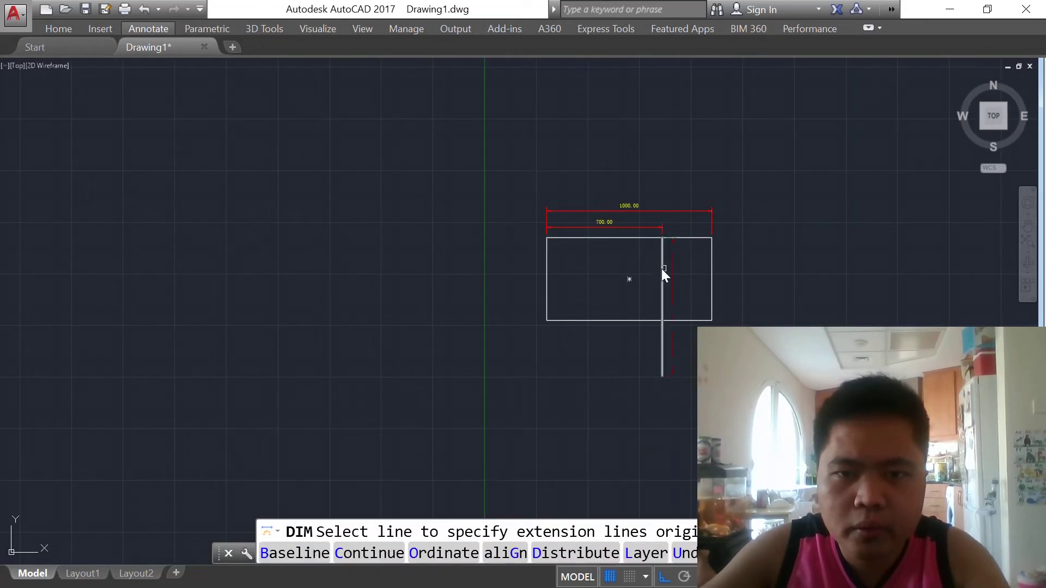
scroll(660, 269, "up", 2)
scroll(672, 257, "down", 2)
key("Escape")
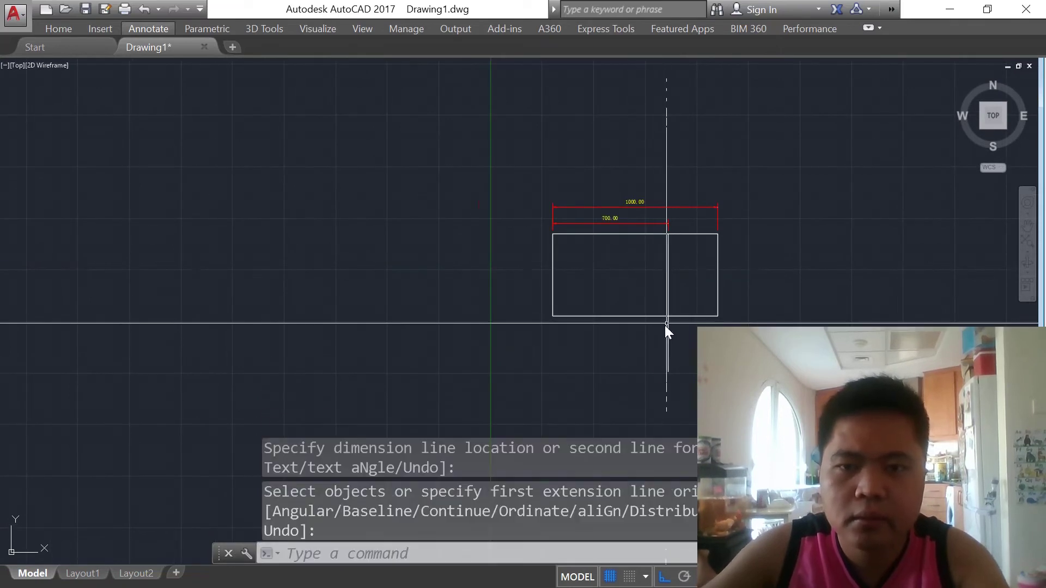
scroll(682, 299, "up", 2)
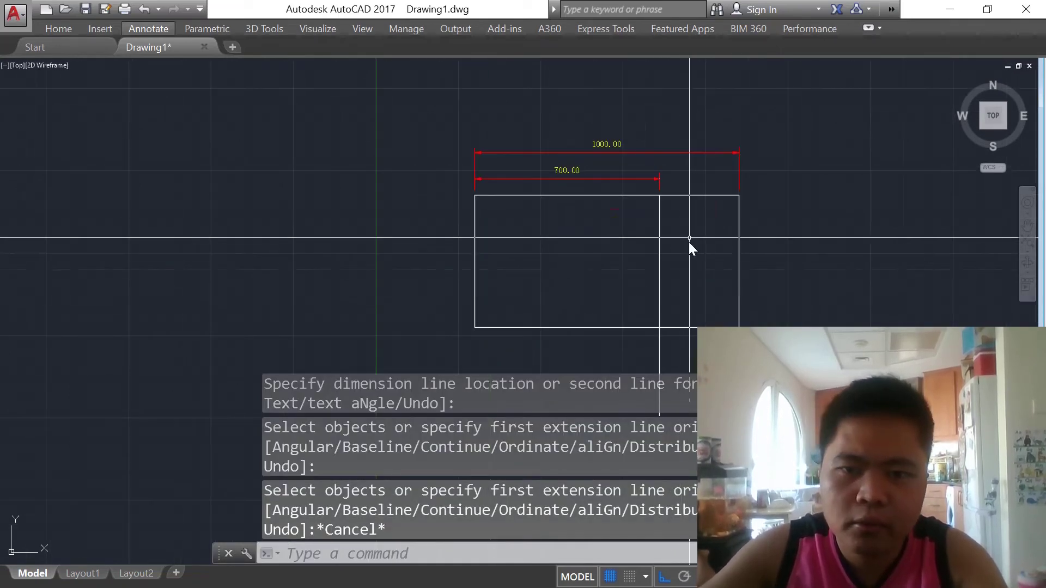
scroll(689, 239, "down", 2)
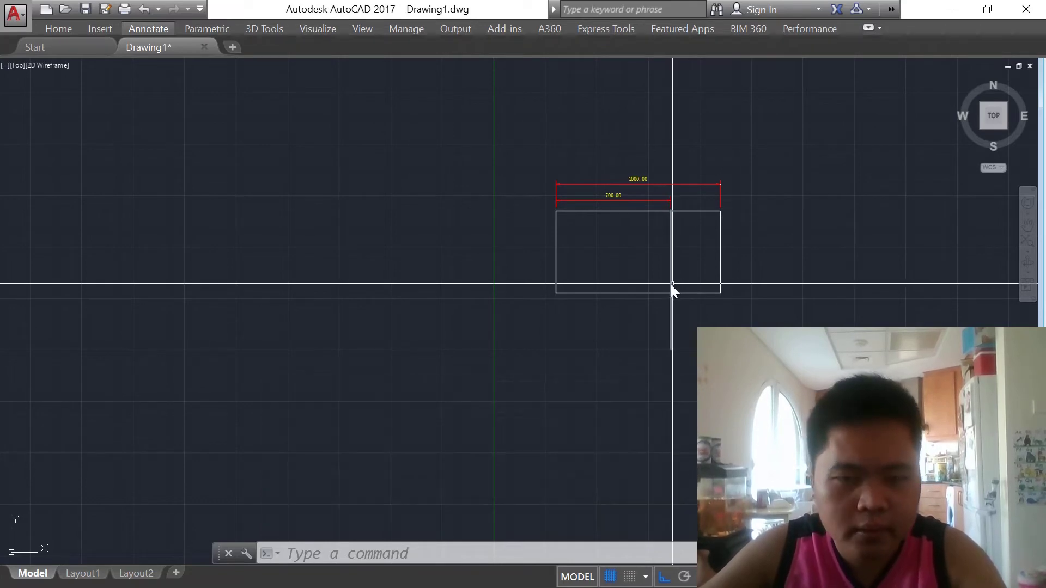
scroll(688, 275, "up", 2)
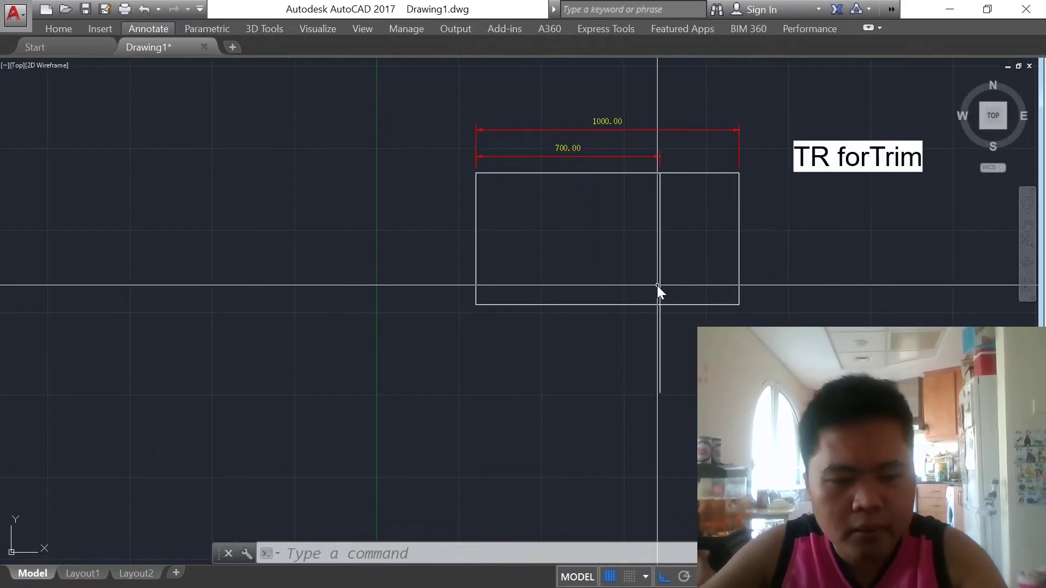
Step: Trim away the part of the rectangle to the right of the vertical line, using that line as the cutting edge
left_click(658, 285)
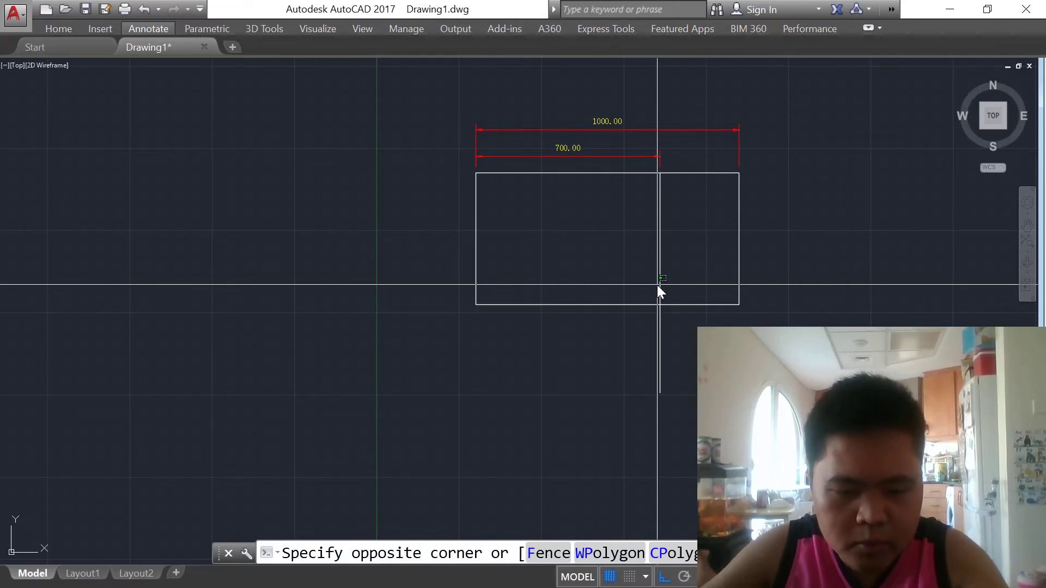
type("tr")
key("Return")
left_click(674, 275)
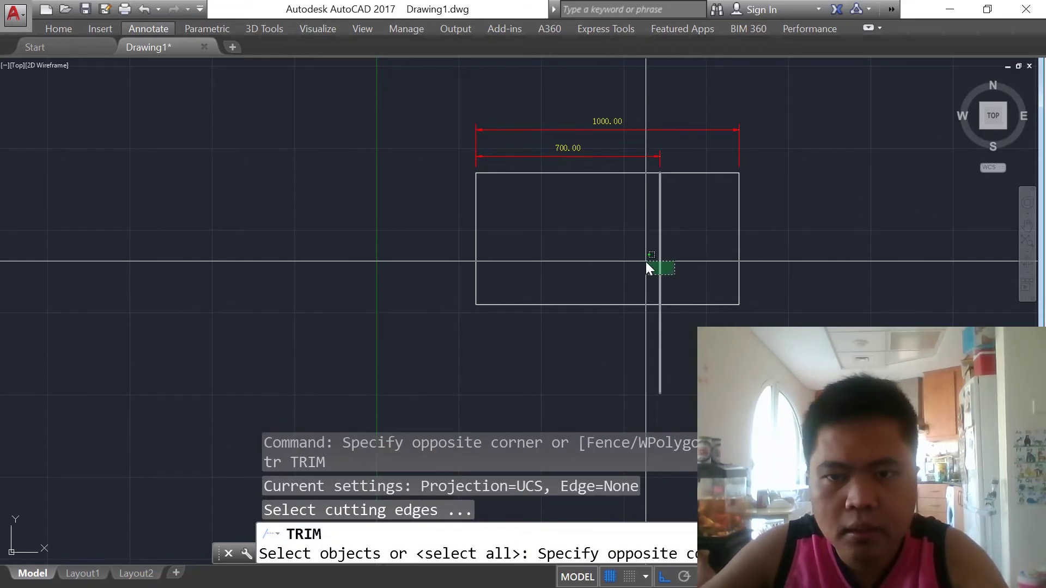
left_click(646, 261)
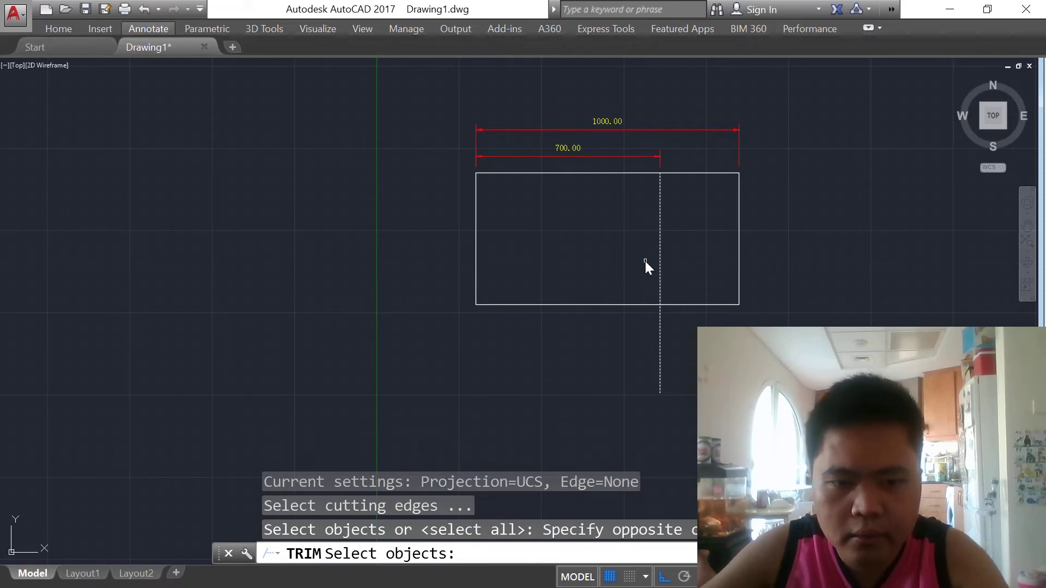
key("Return")
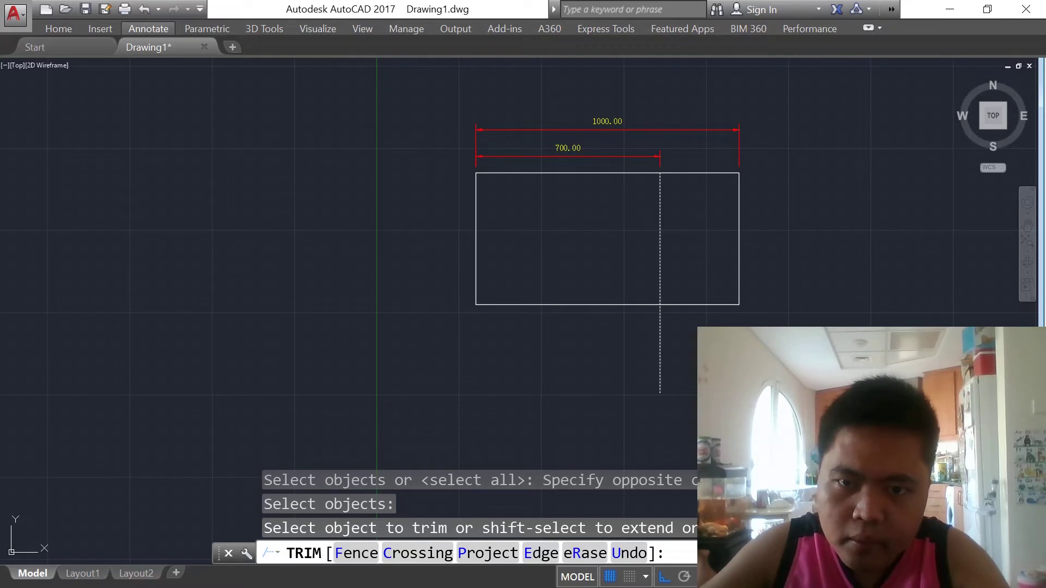
left_click(714, 339)
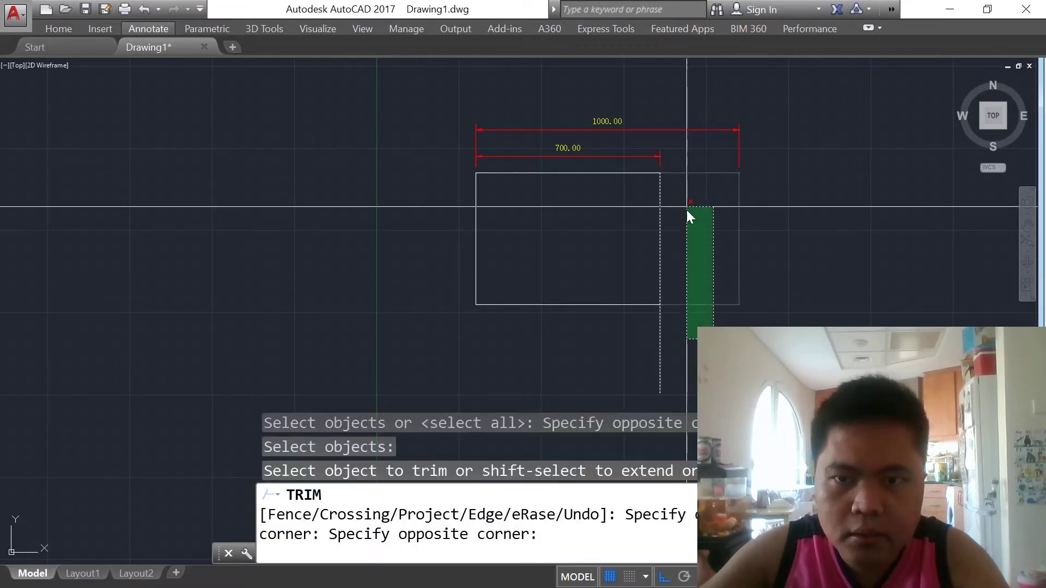
left_click(687, 206)
left_click(689, 160)
left_click(689, 160)
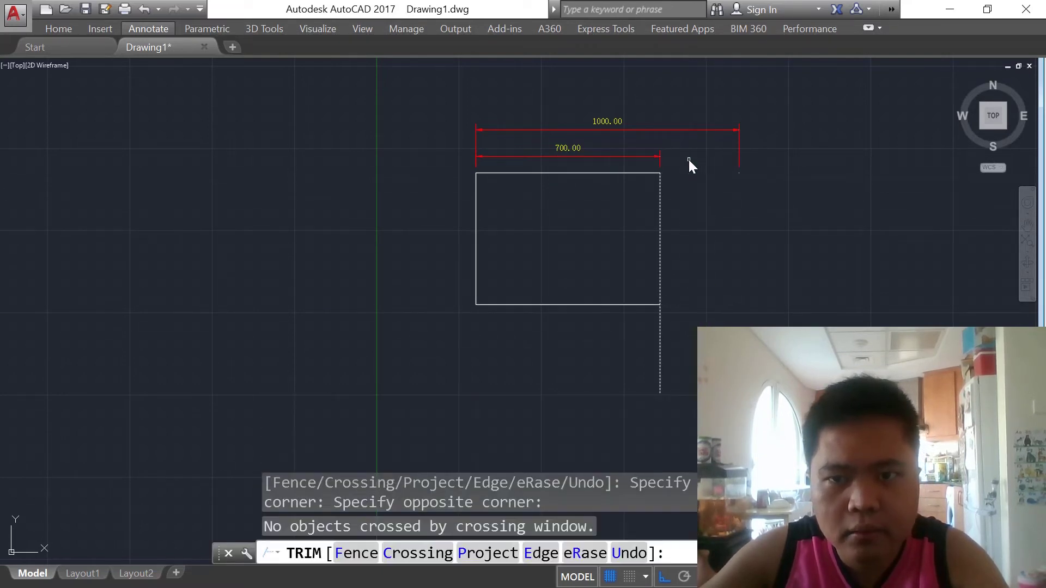
Step: Erase the leftover dimension beside the trimmed rectangle's right edge
type("e")
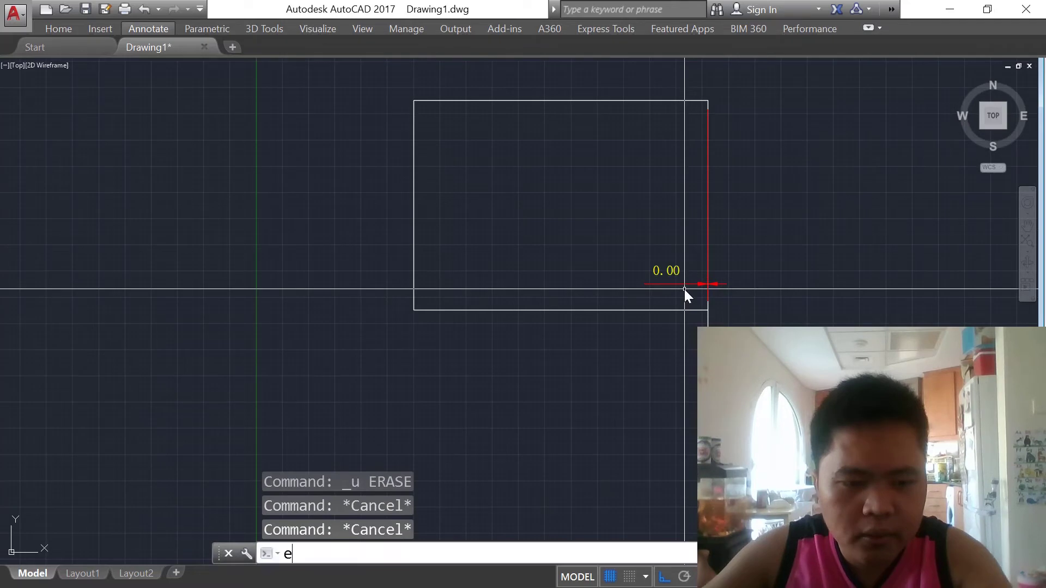
key("Return")
left_click(681, 290)
left_click(678, 292)
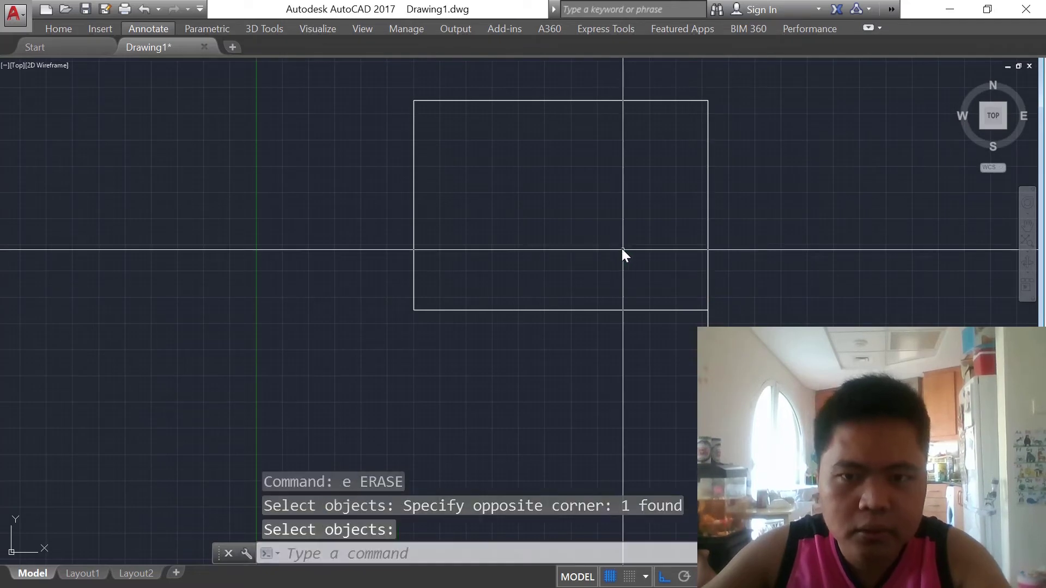
Step: Trim off the portion of the vertical line that extends below the rectangle's bottom edge, using all objects as cutting edges
scroll(627, 255, "down", 2)
key("Escape")
type("tr")
key("Return")
key("Return")
left_click(710, 331)
left_click(590, 292)
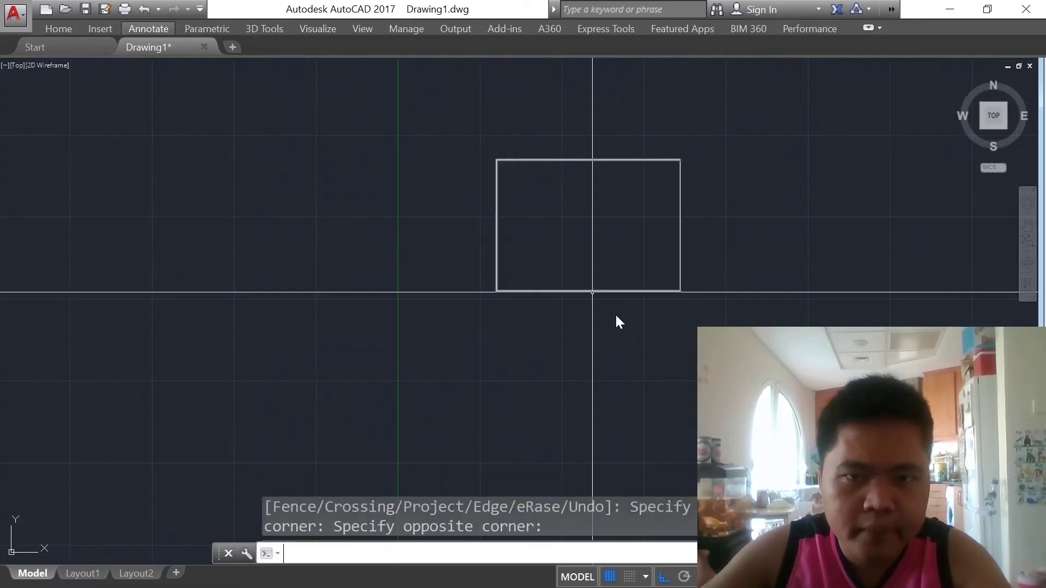
key("Return")
Step: Dimension the trimmed rectangle's top edge from corner to corner, placing the dimension line just above it
left_click(146, 28)
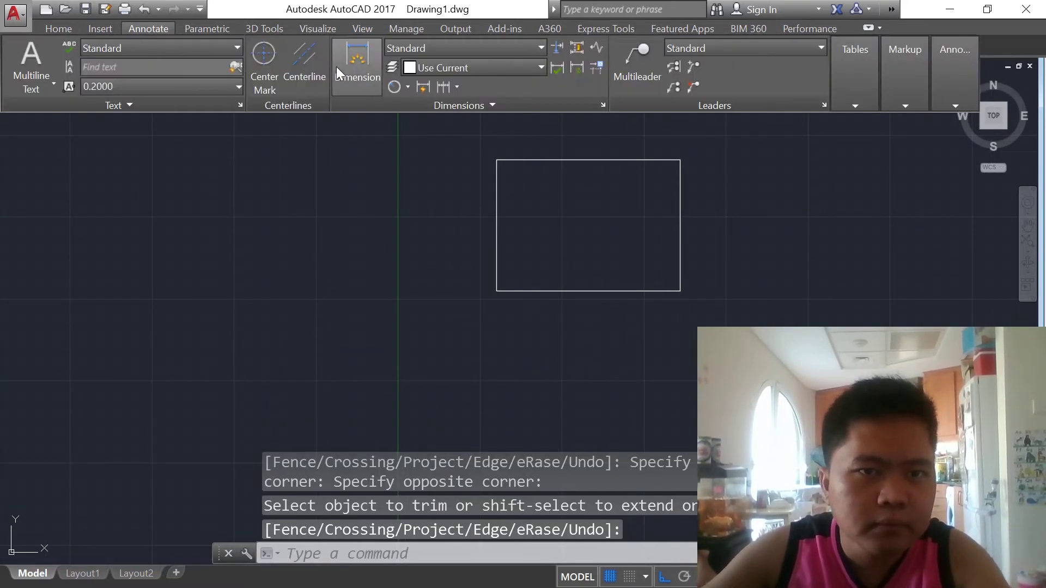
left_click(357, 68)
left_click(497, 162)
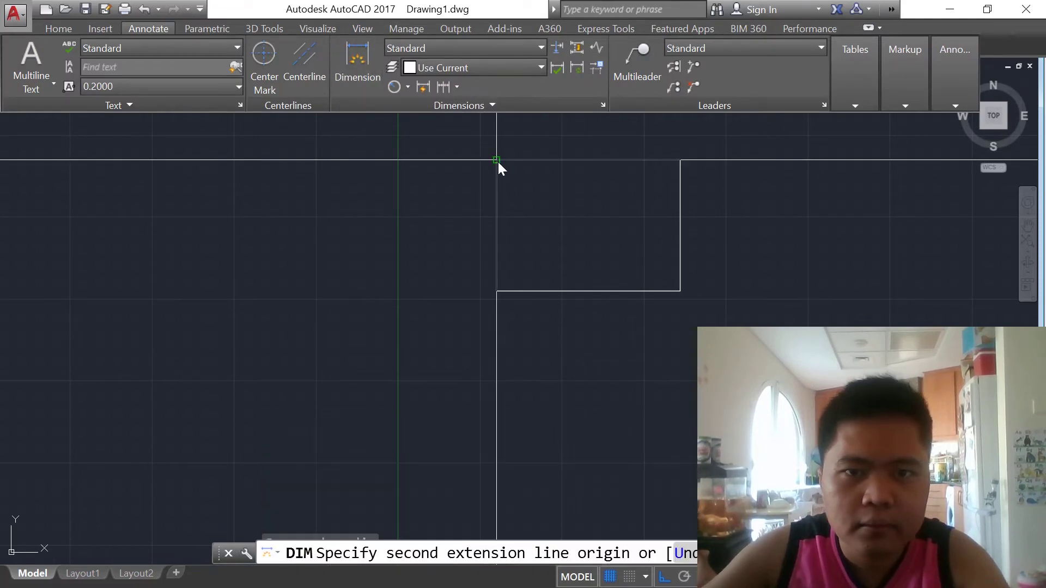
left_click(682, 160)
scroll(649, 146, "up", 4)
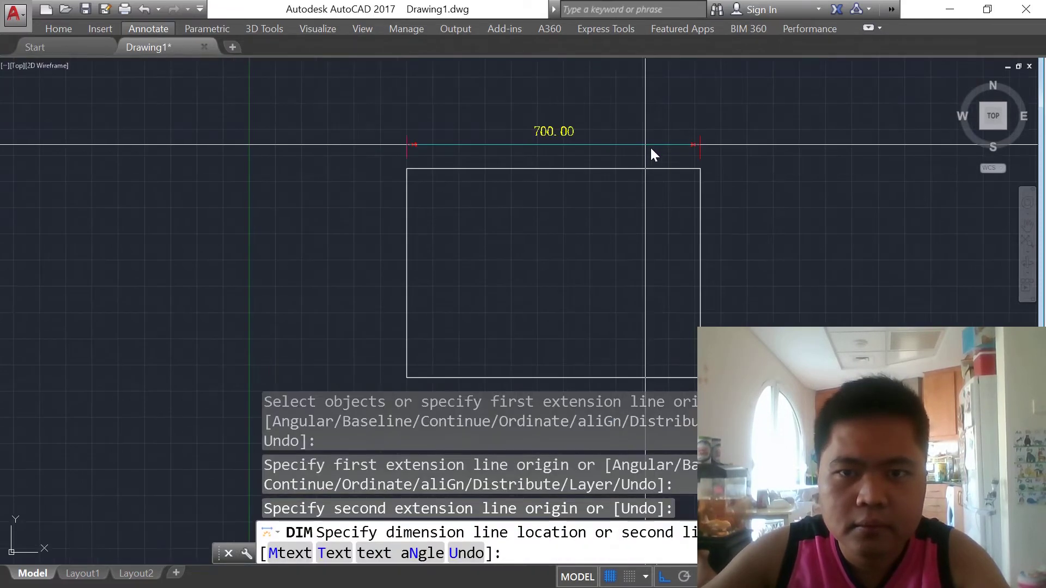
left_click(631, 143)
scroll(633, 147, "down", 4)
key("Escape")
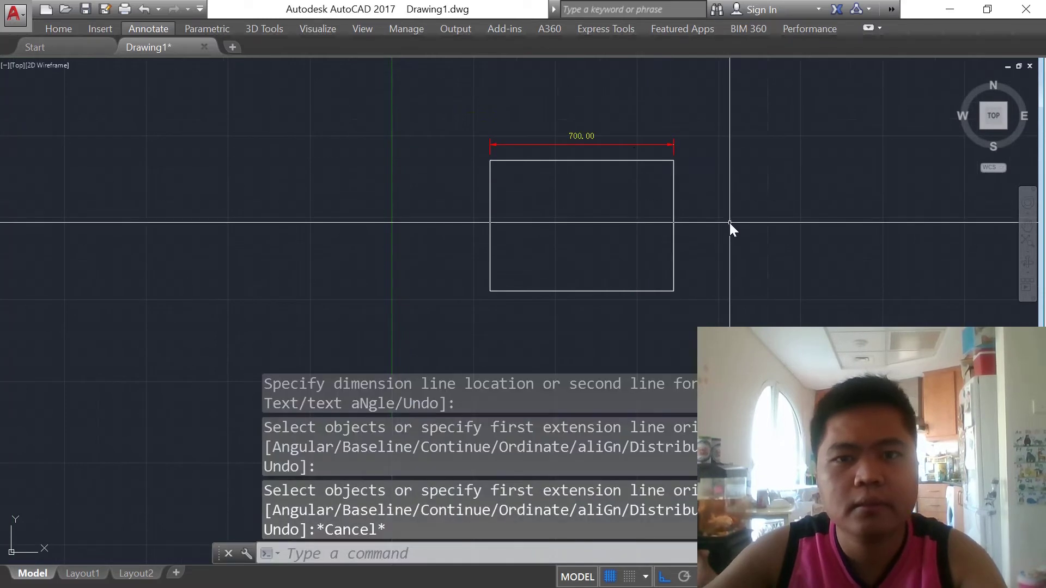
scroll(646, 213, "down", 2)
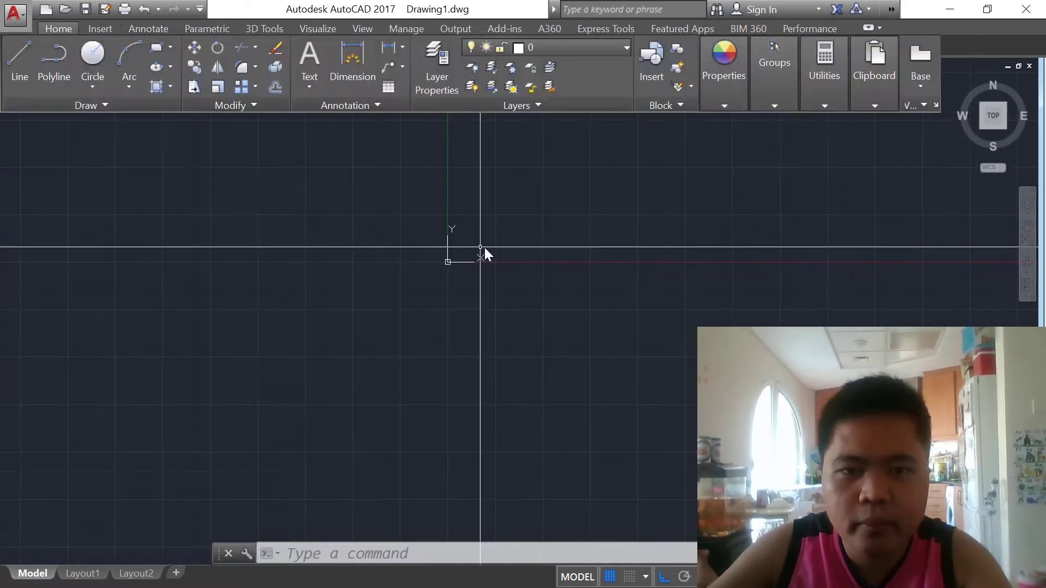
scroll(477, 224, "up", 5)
scroll(279, 194, "down", 5)
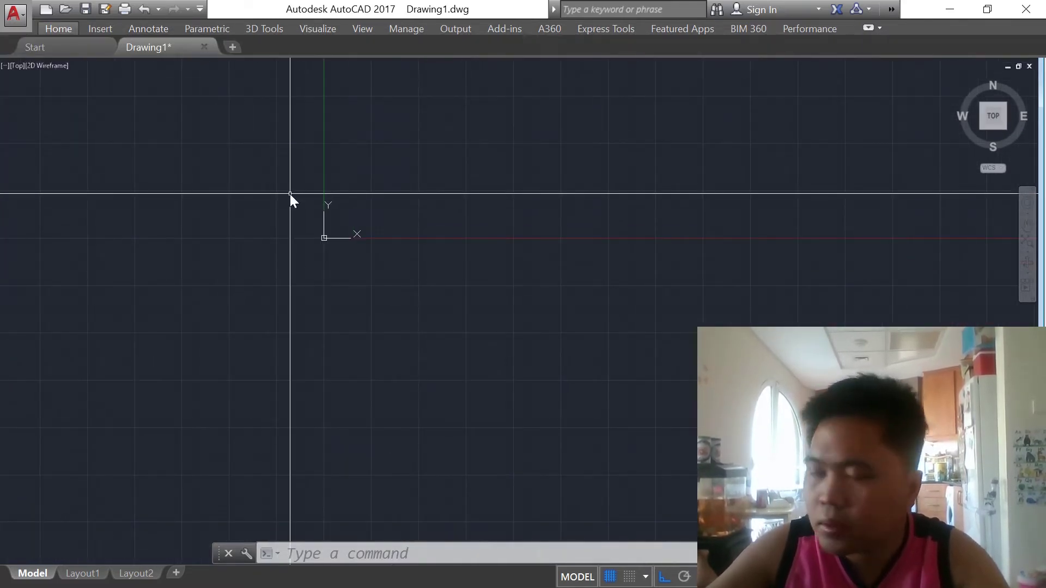
scroll(406, 217, "up", 3)
scroll(472, 278, "down", 5)
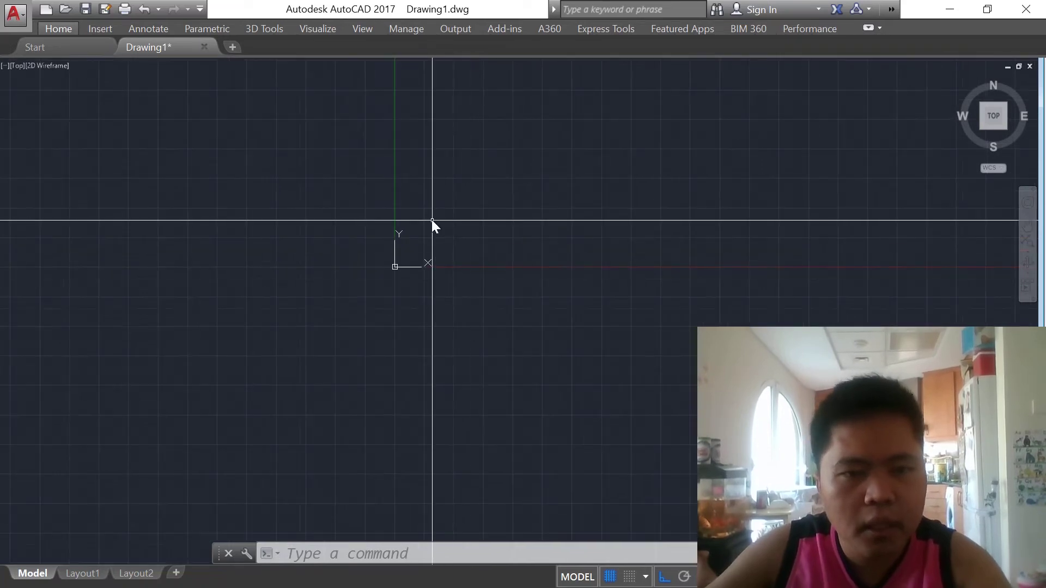
scroll(431, 220, "up", 4)
key("Escape")
key("Escape")
key("Escape")
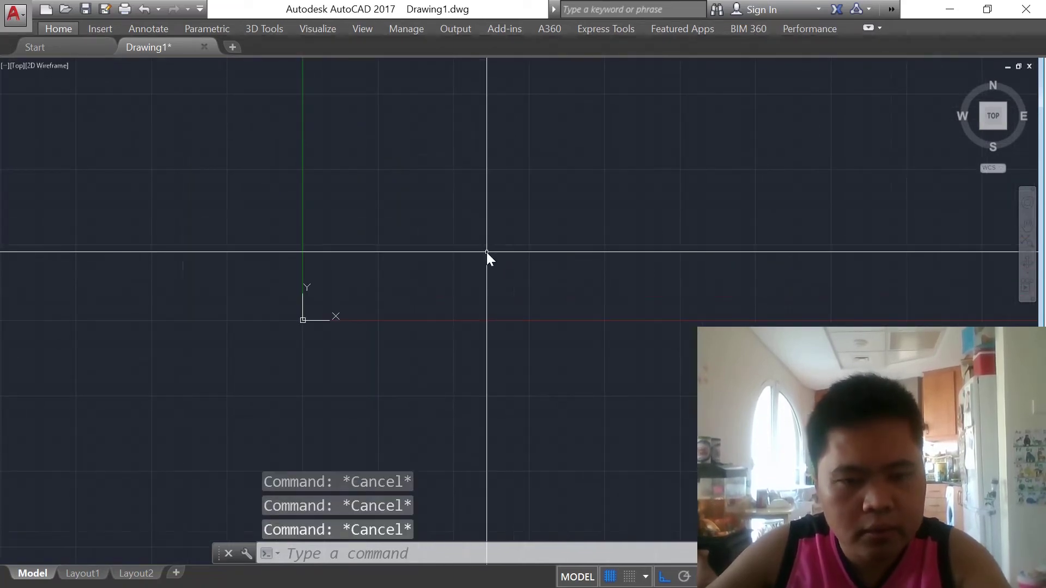
scroll(474, 252, "down", 5)
scroll(465, 250, "up", 3)
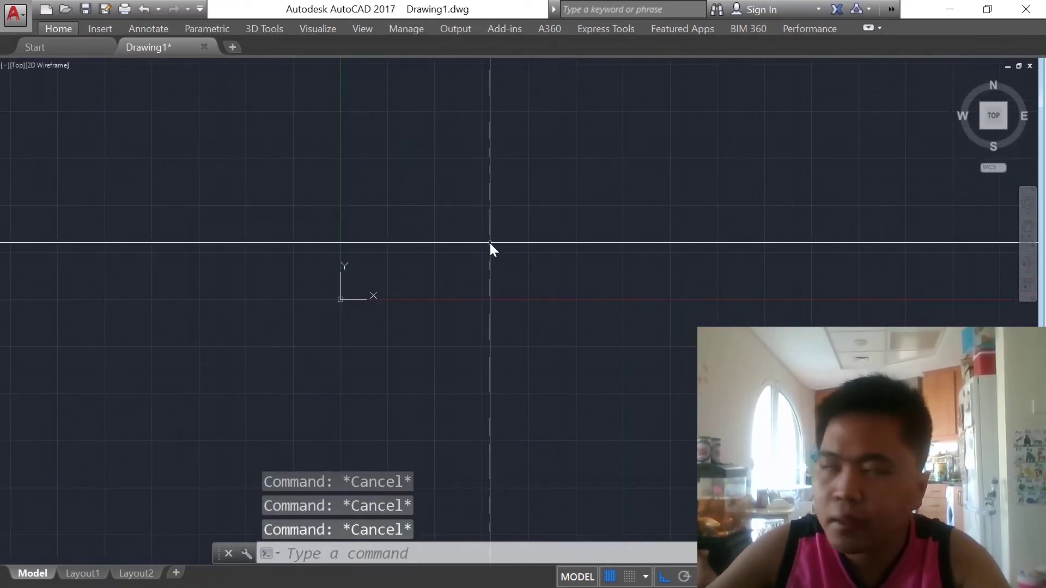
scroll(403, 257, "down", 2)
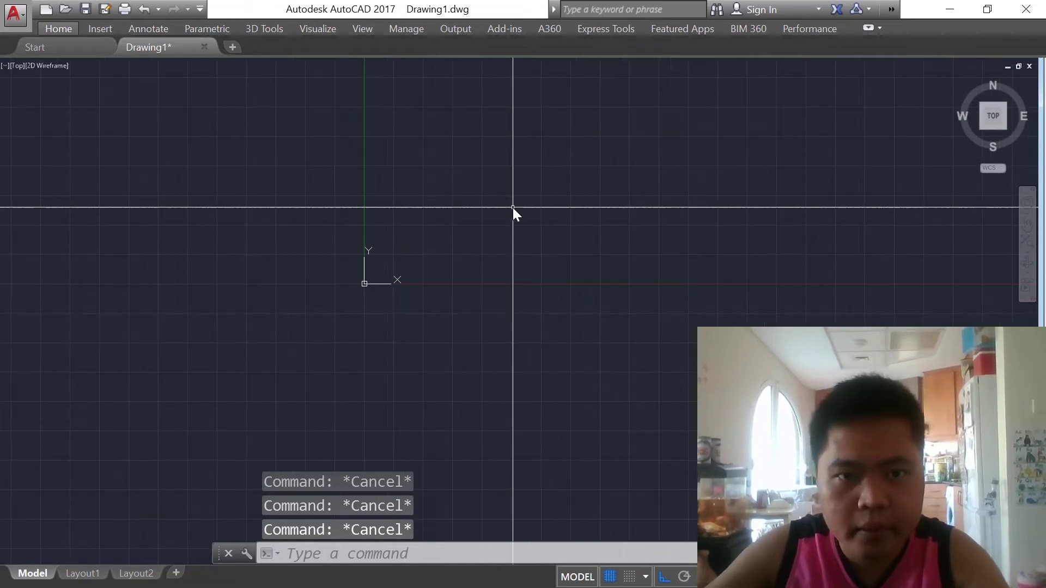
scroll(512, 208, "up", 2)
scroll(501, 255, "down", 2)
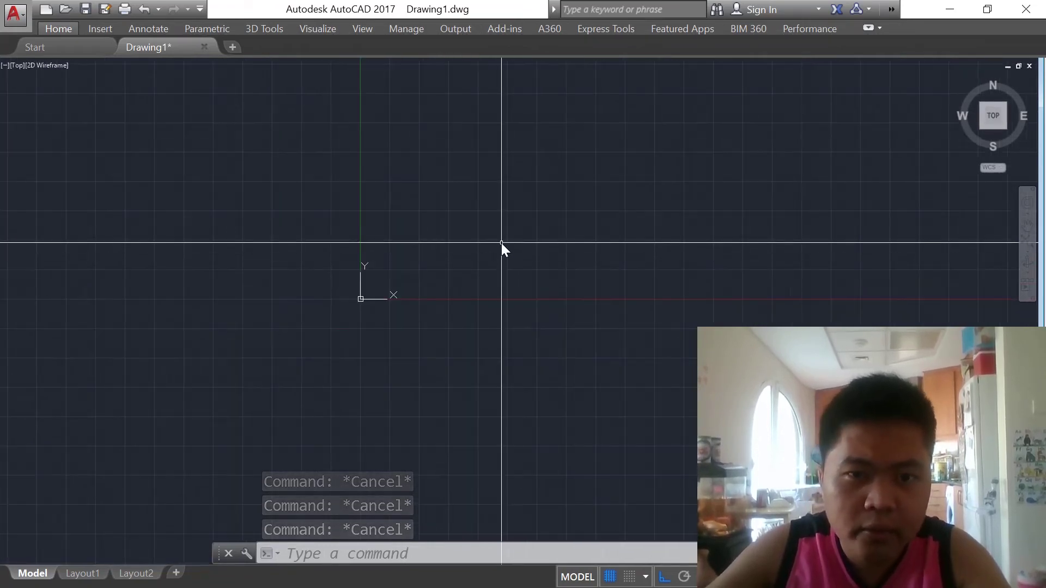
scroll(495, 245, "up", 5)
scroll(488, 259, "down", 7)
scroll(487, 259, "up", 2)
Step: Draw a circle with a diameter of 1000 in the empty area above and to the right of the origin
type("c")
key("Return")
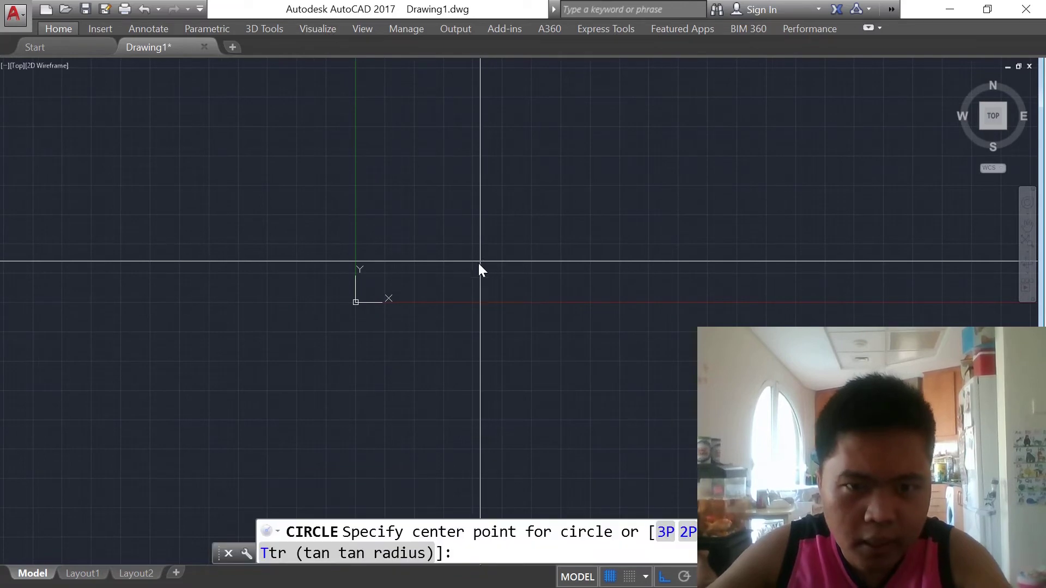
left_click(493, 257)
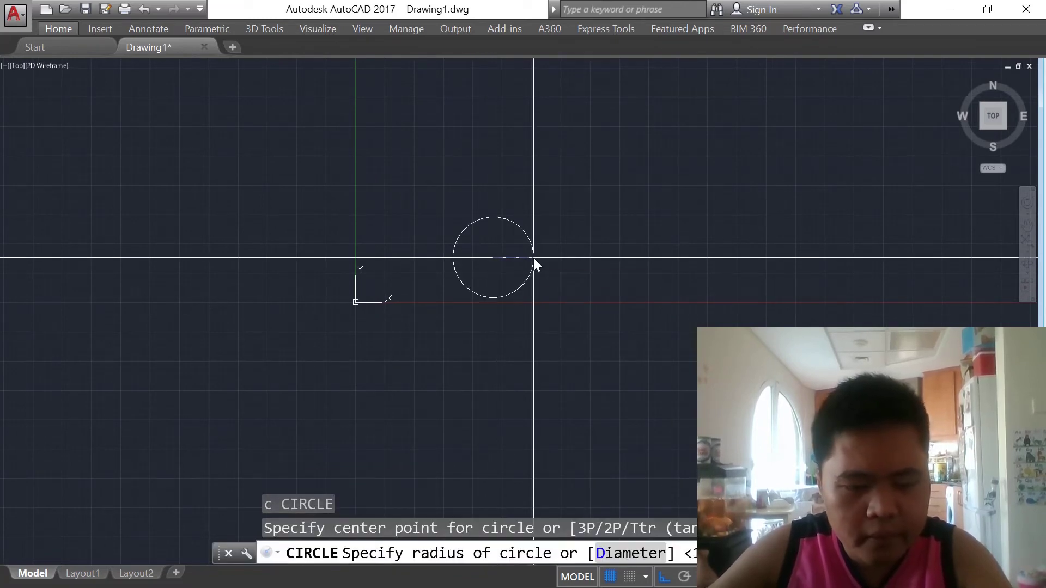
type("d")
key("Return")
type("1")
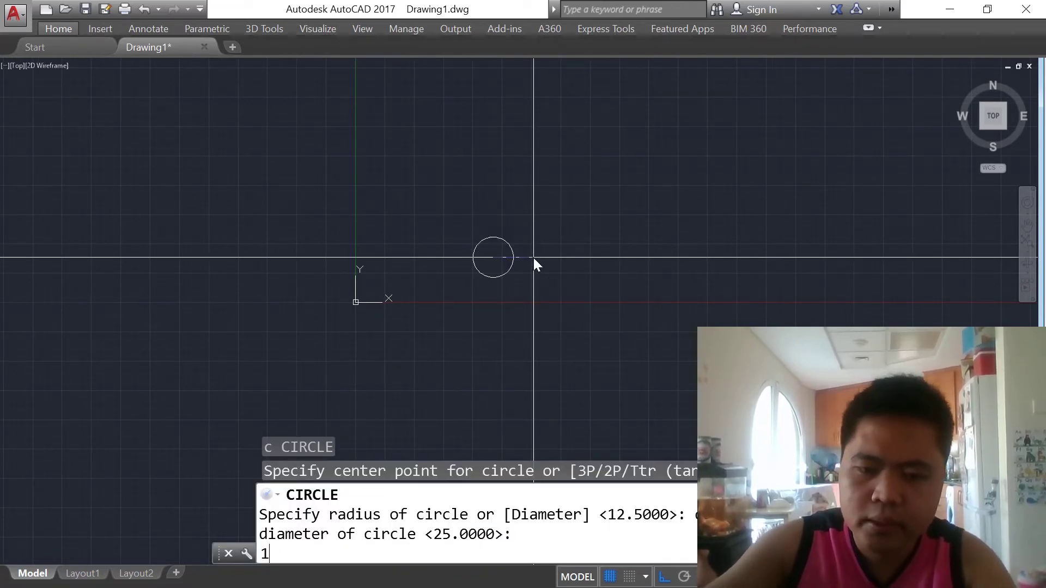
type("000")
key("Return")
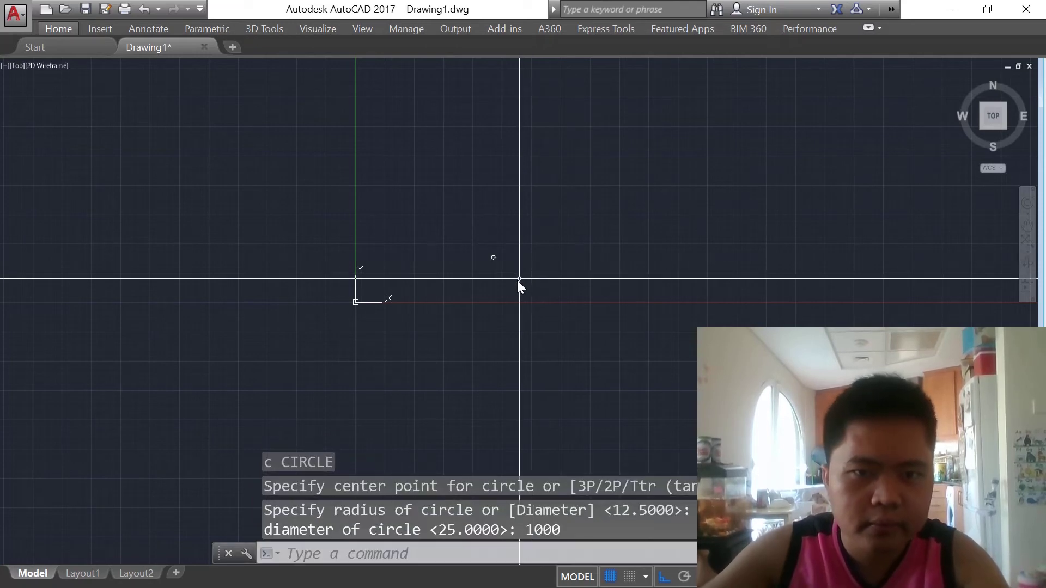
scroll(463, 292, "up", 3)
scroll(463, 293, "up", 6)
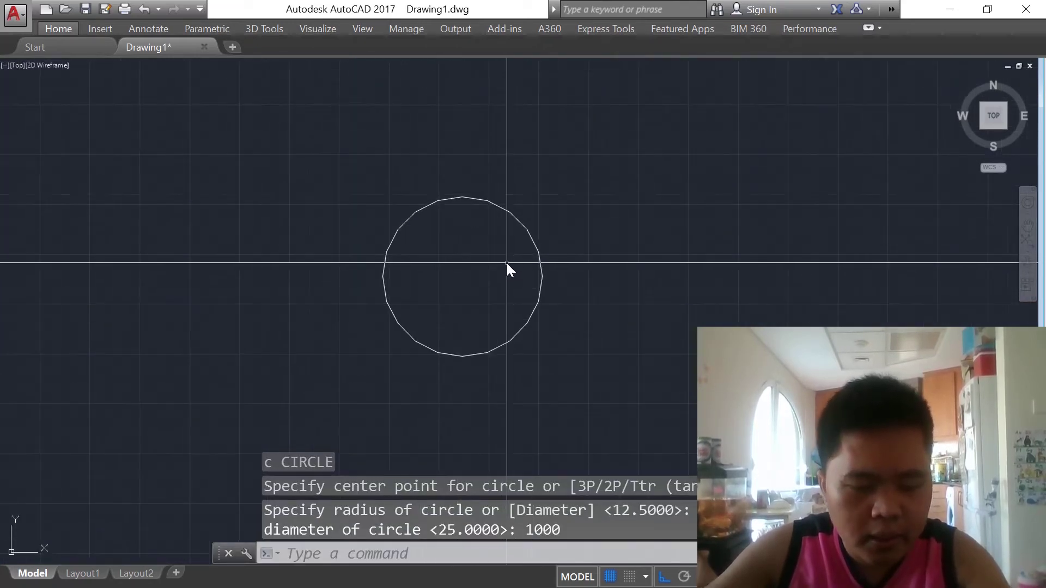
scroll(567, 283, "down", 2)
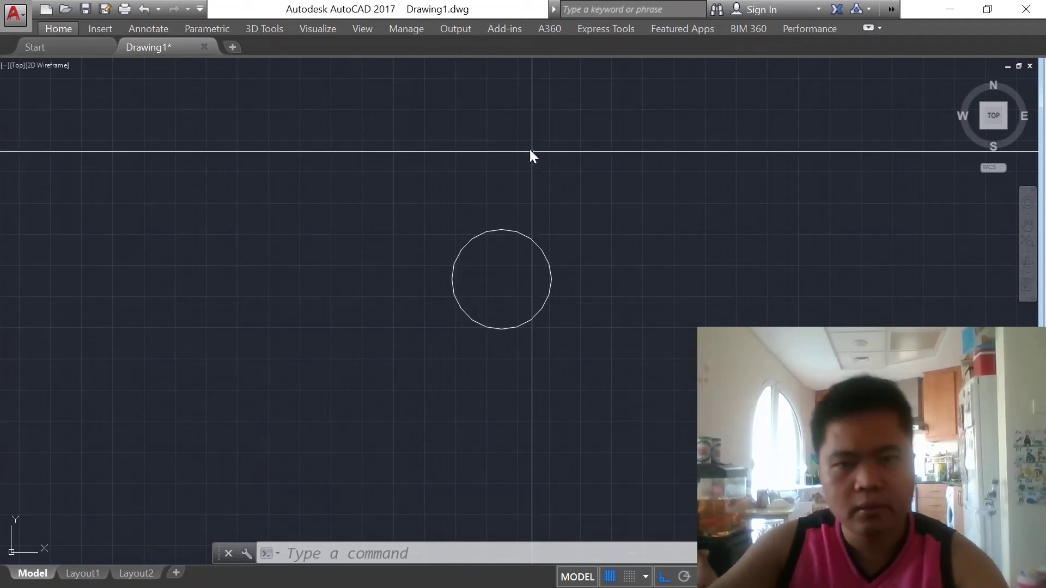
scroll(522, 270, "up", 3)
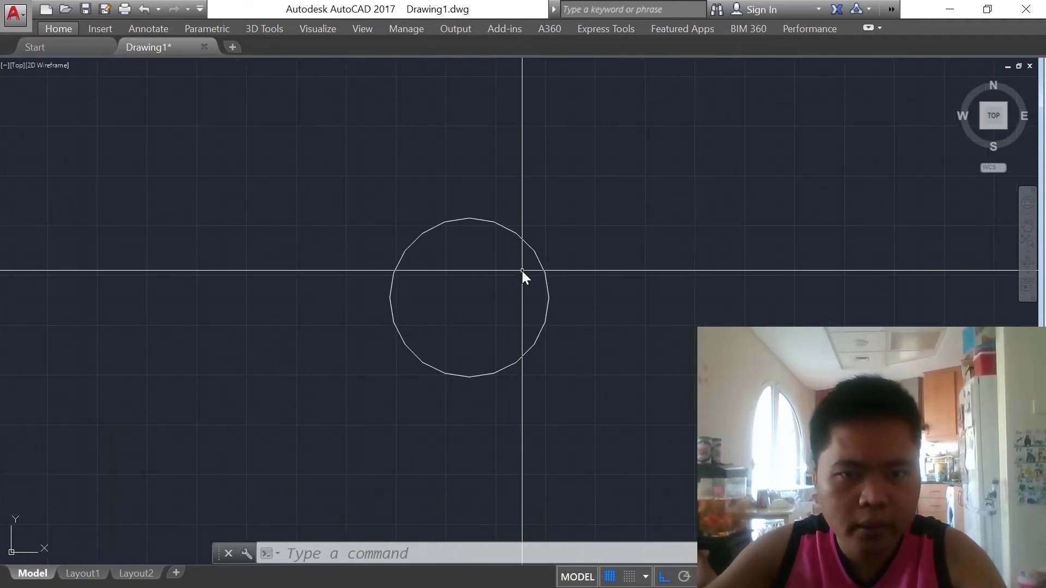
scroll(626, 359, "down", 2)
scroll(569, 332, "up", 2)
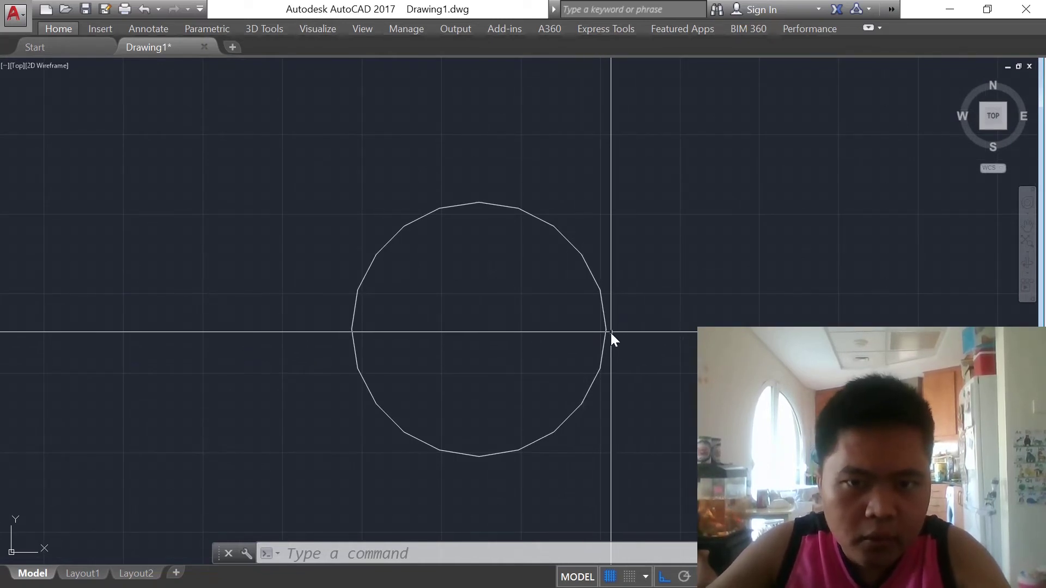
scroll(612, 351, "down", 2)
scroll(613, 358, "up", 2)
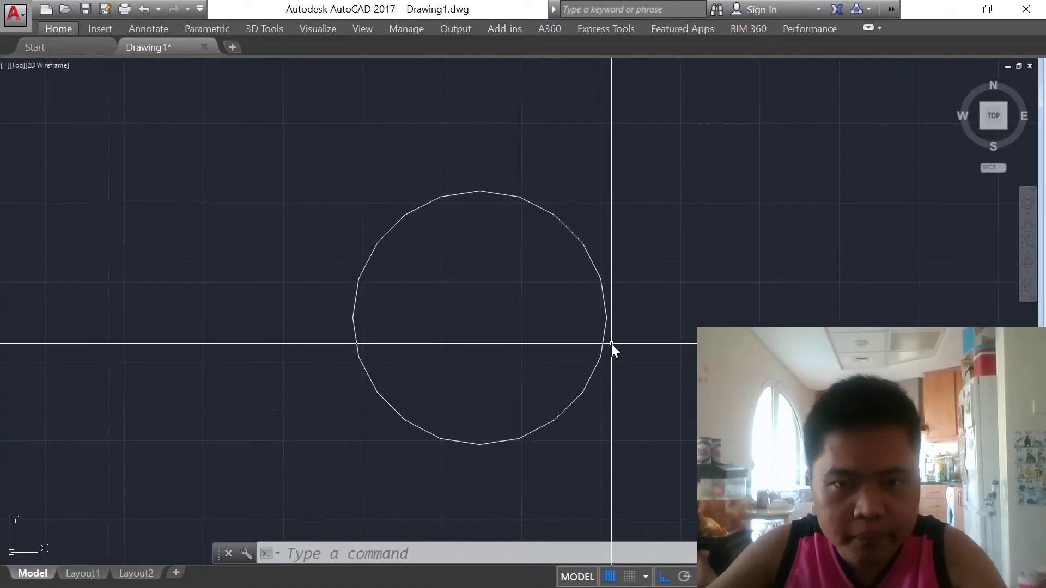
scroll(610, 346, "down", 2)
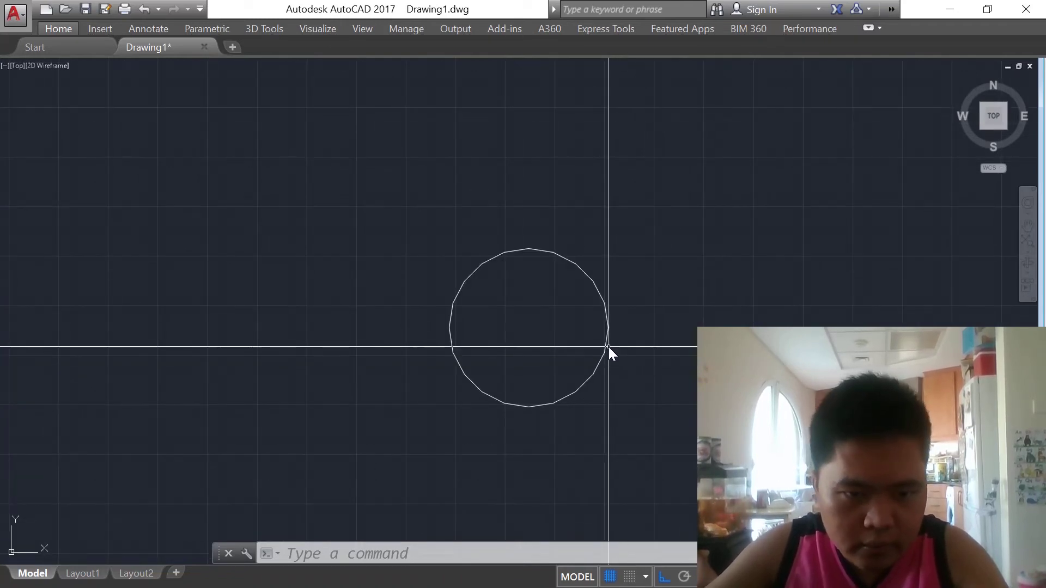
Step: Draw a 6-sided polygon inscribed in the circle, centred on the circle's centre with one vertex at its top
scroll(598, 299, "up", 2)
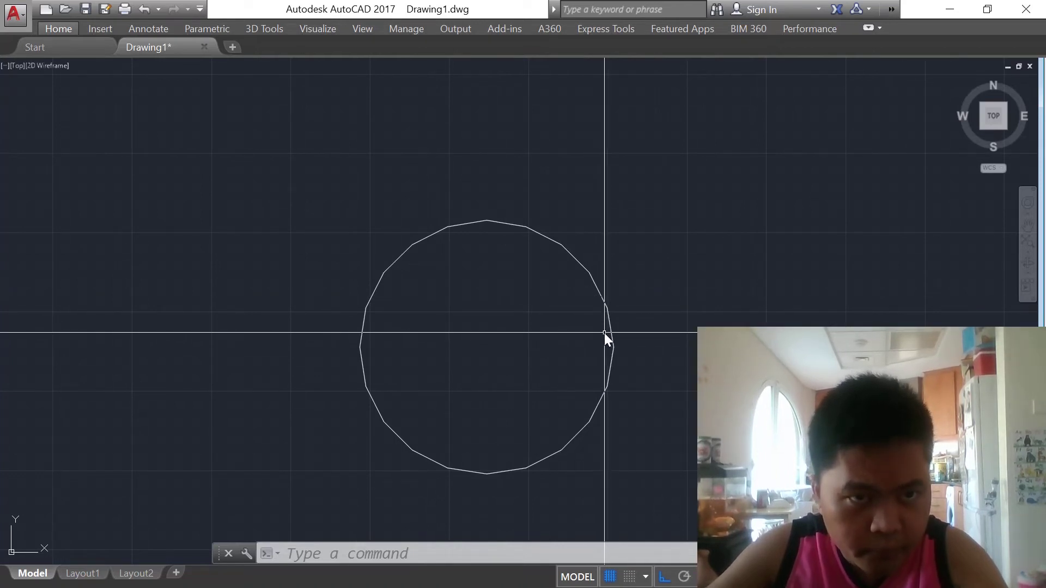
scroll(606, 339, "down", 2)
scroll(606, 338, "up", 1)
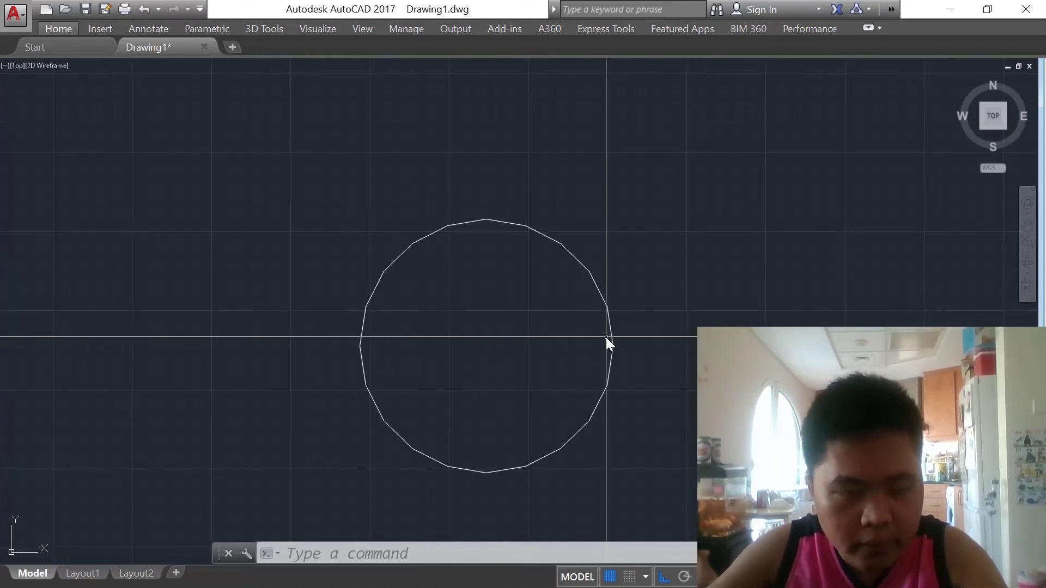
type("p")
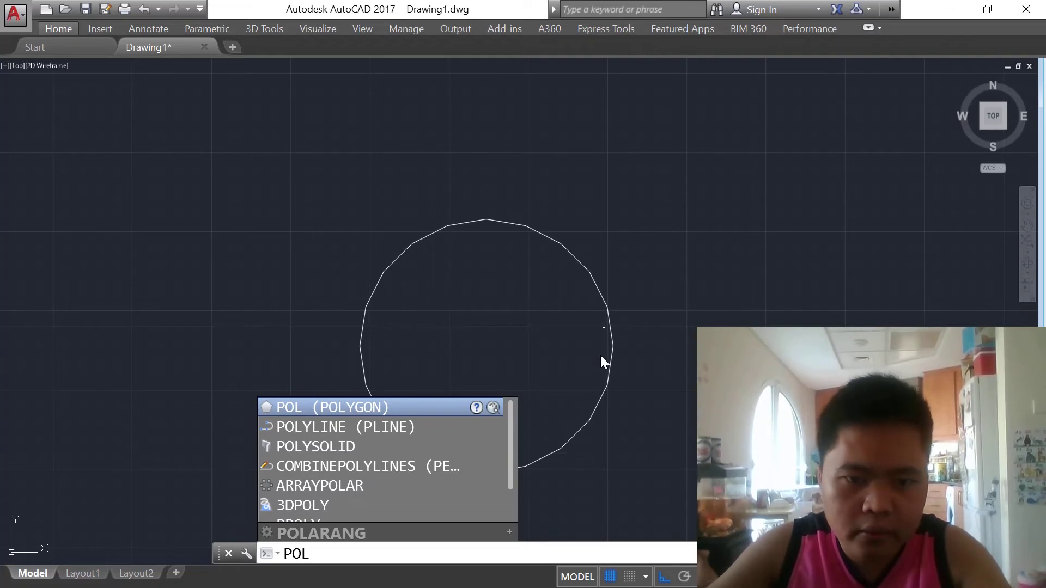
key("Return")
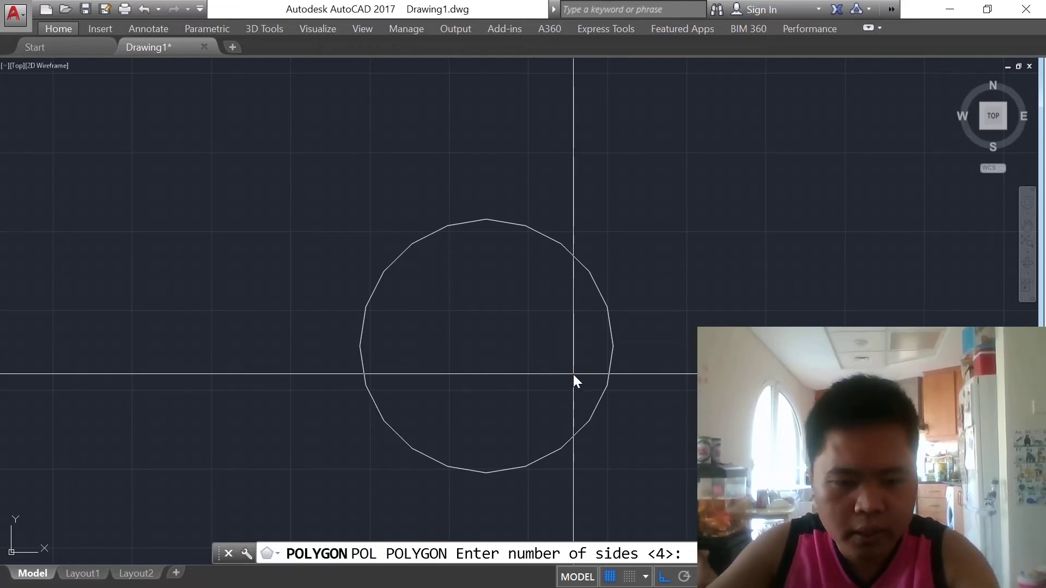
type("6")
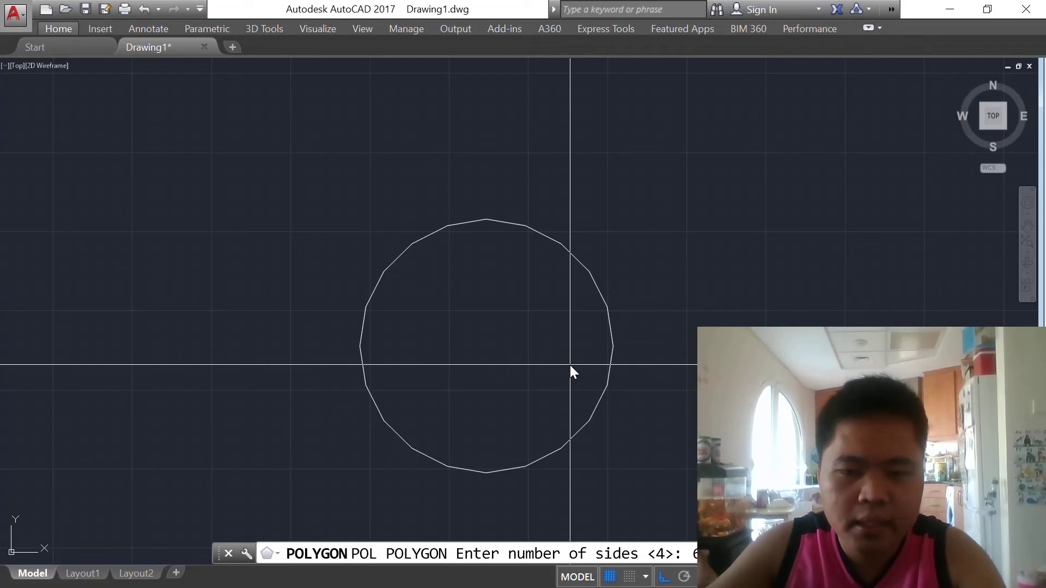
key("Return")
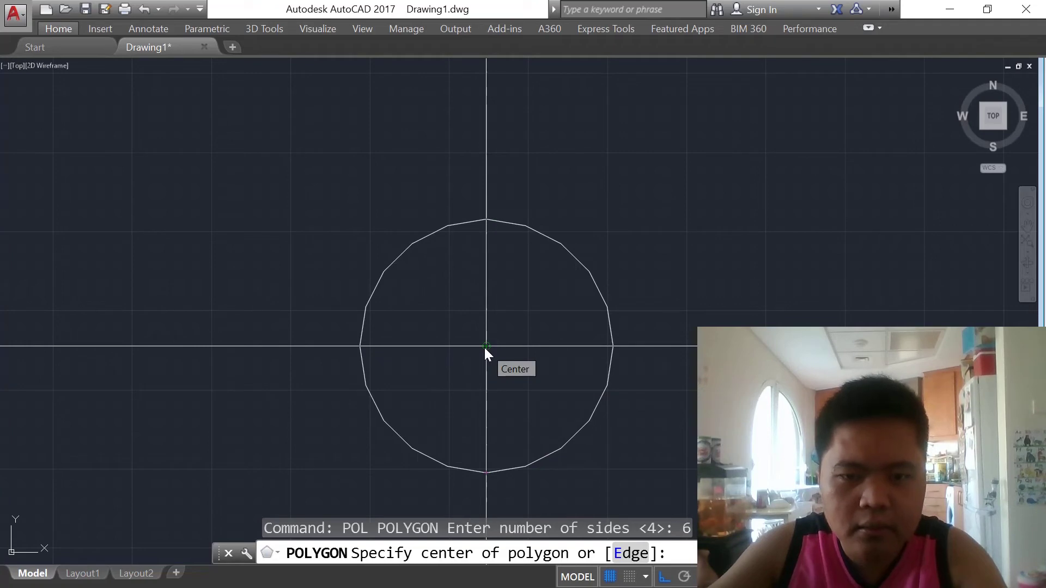
left_click(486, 346)
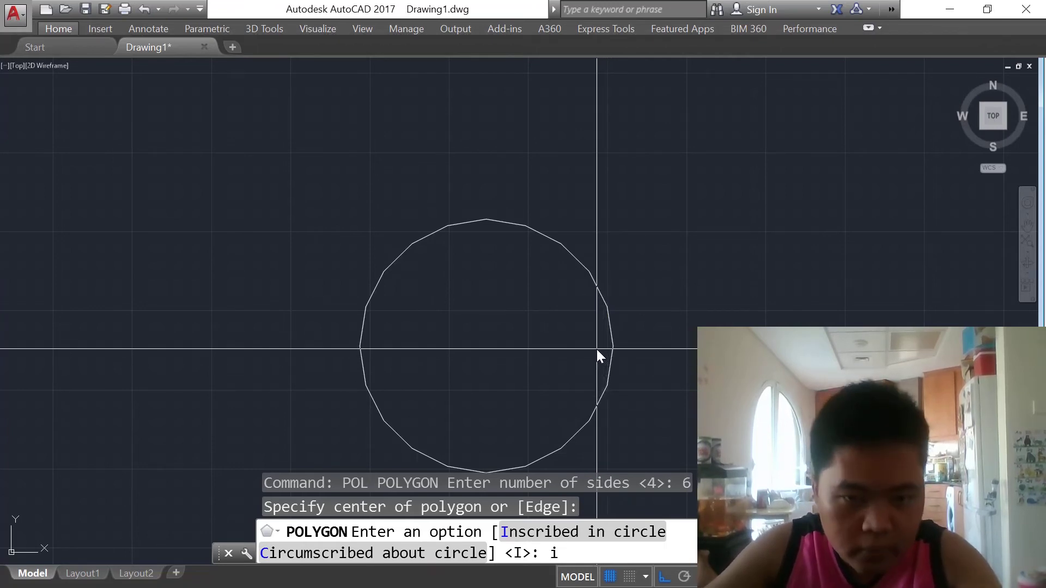
key("Return")
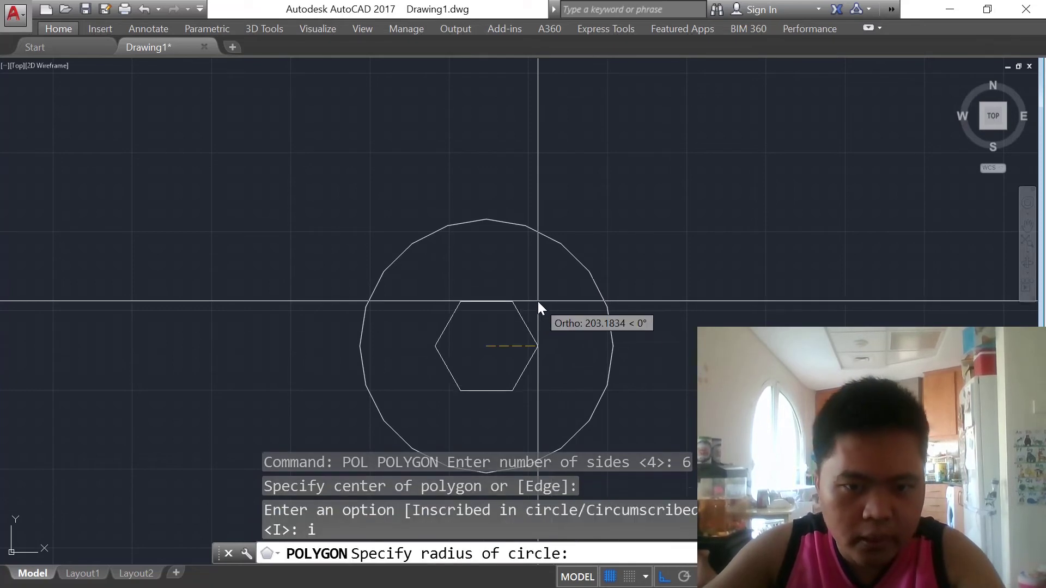
left_click(485, 219)
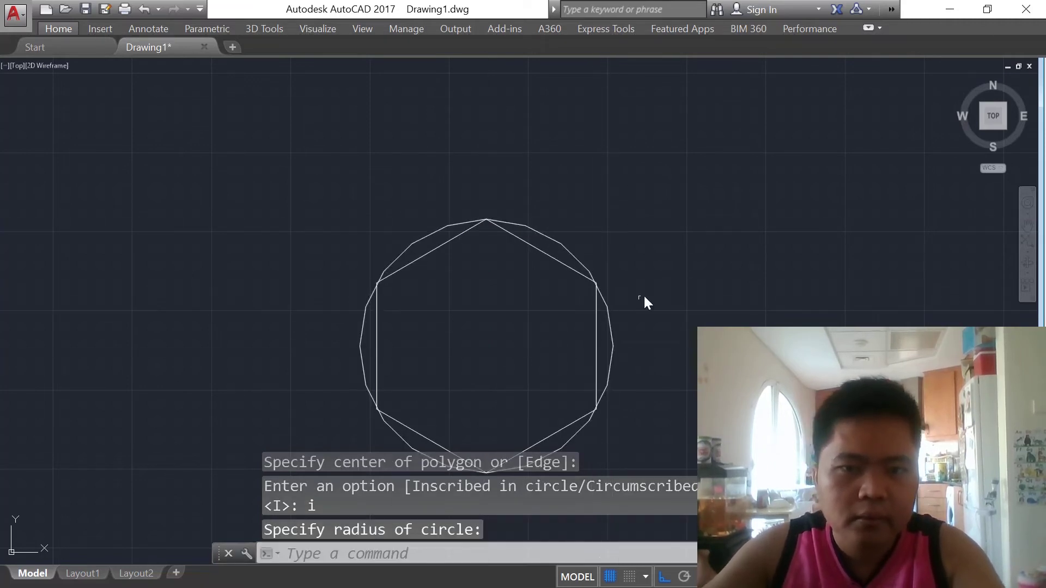
Step: Dimension the vertical distance between the hexagon's top and bottom vertices, placing the dimension line to the left of the circle
scroll(642, 338, "down", 4)
scroll(640, 337, "up", 2)
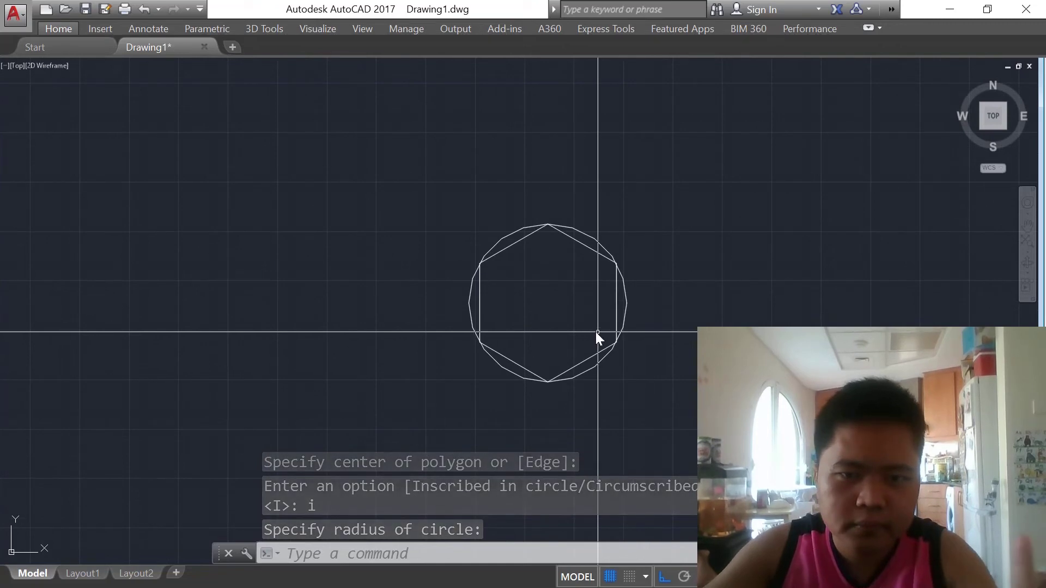
scroll(577, 310, "up", 2)
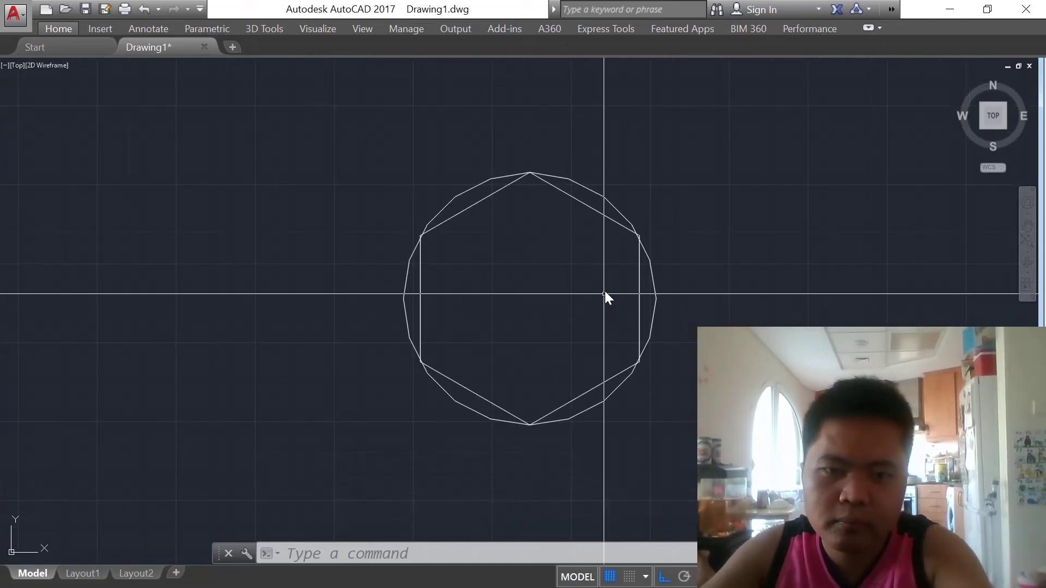
scroll(577, 278, "down", 2)
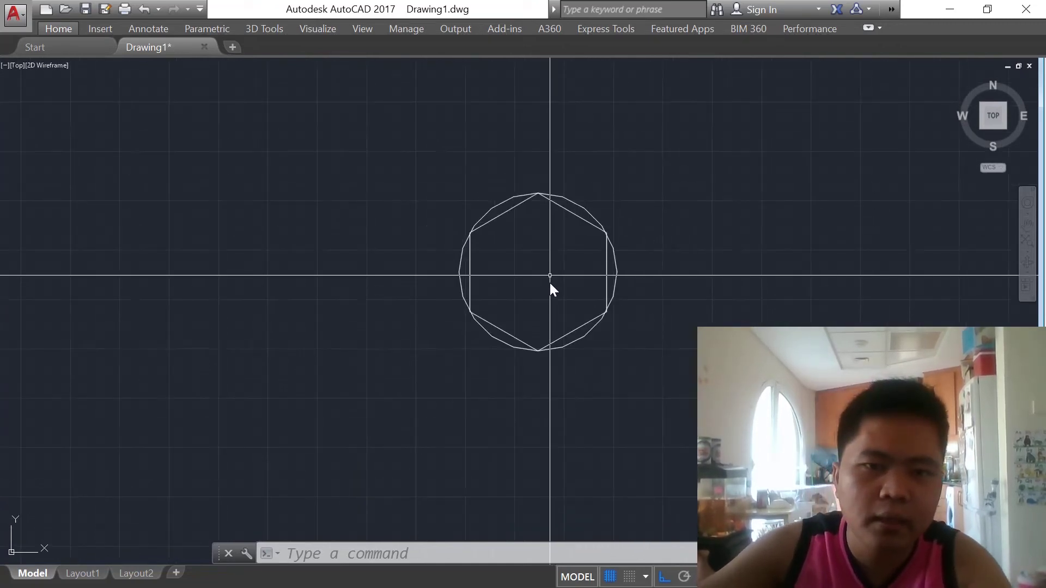
scroll(578, 207, "up", 2)
scroll(556, 248, "down", 2)
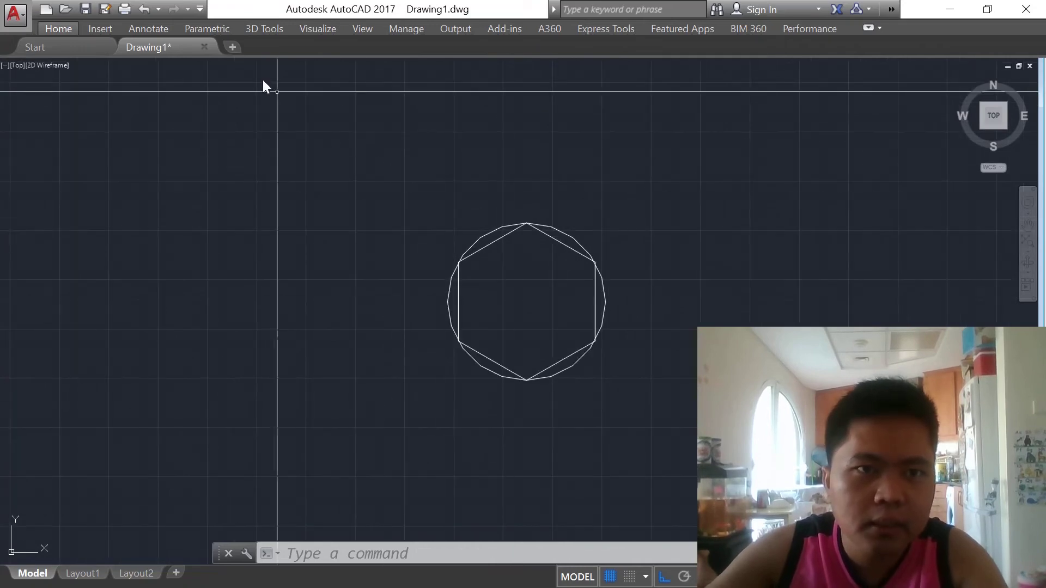
left_click(160, 32)
left_click(349, 73)
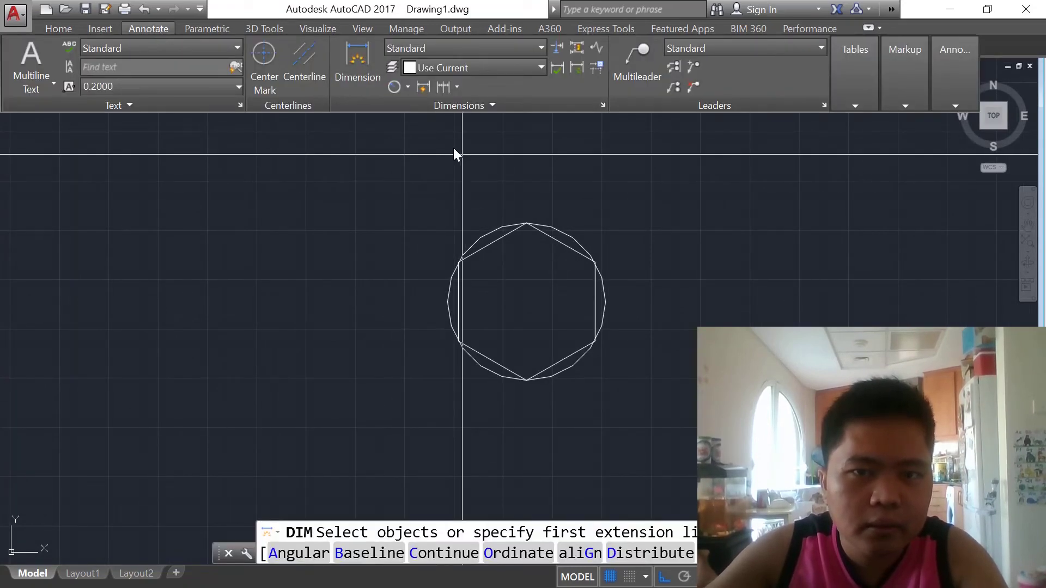
left_click(526, 224)
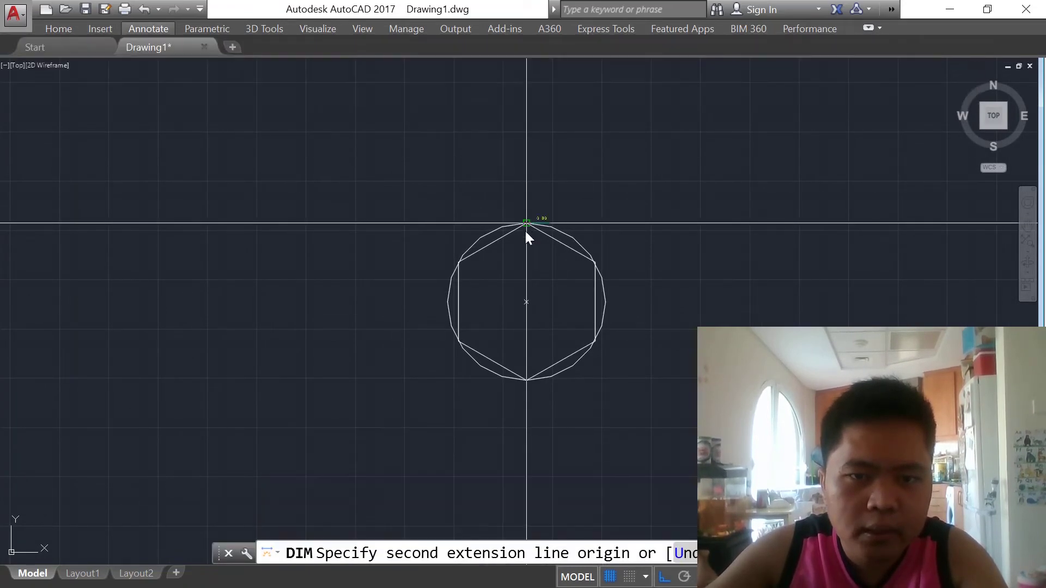
left_click(526, 380)
scroll(414, 335, "up", 2)
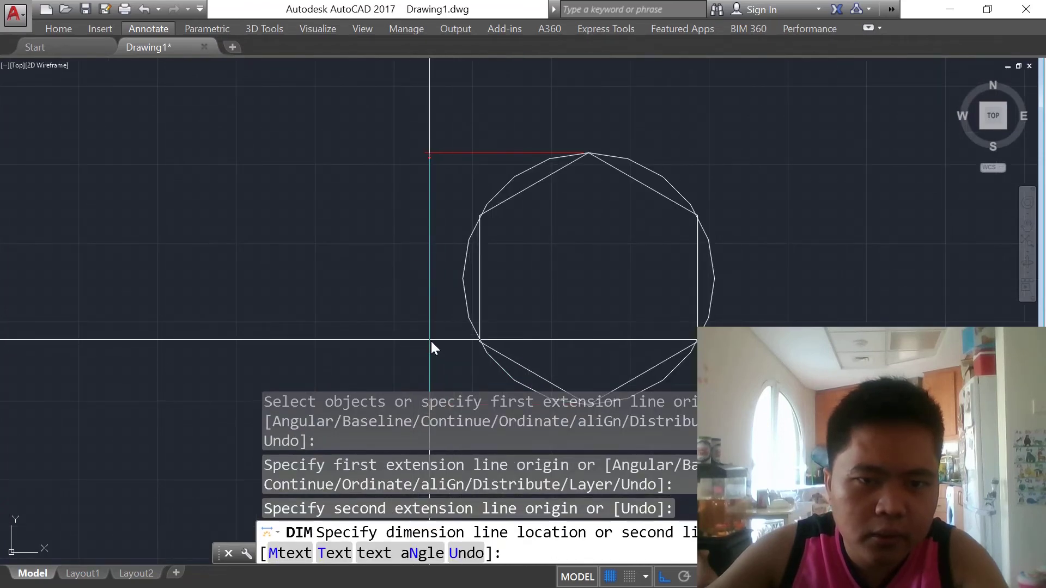
left_click(436, 342)
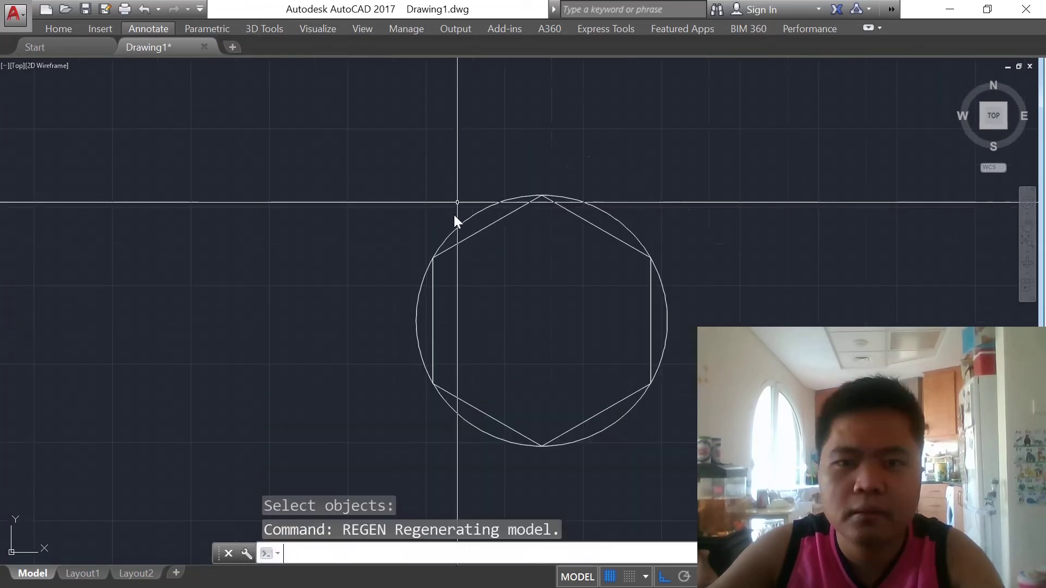
Step: Erase the circle together with its inscribed hexagon
scroll(497, 226, "up", 2)
scroll(549, 155, "down", 2)
scroll(532, 216, "down", 2)
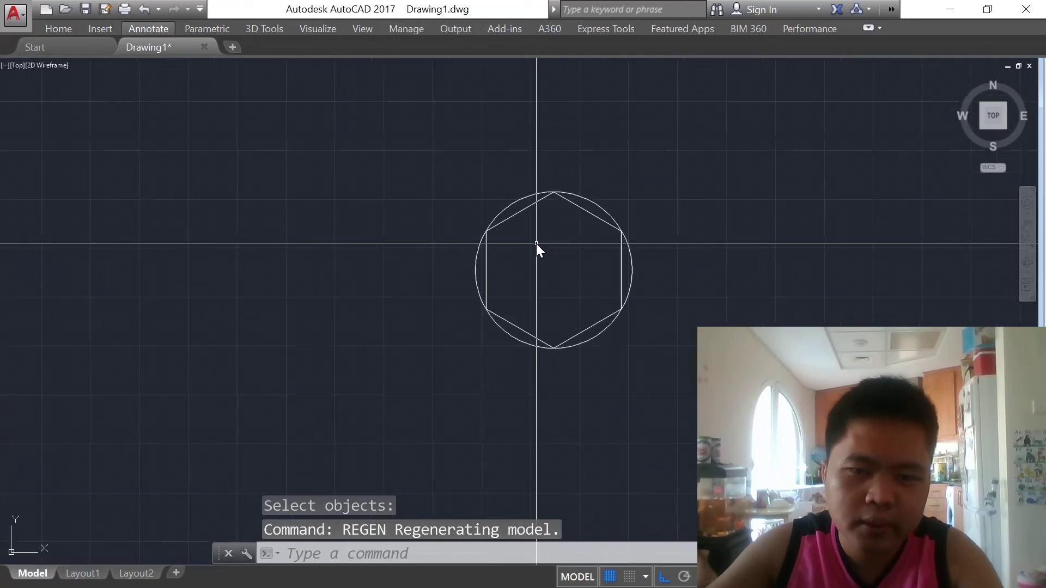
type("e")
key("Return")
left_click(409, 152)
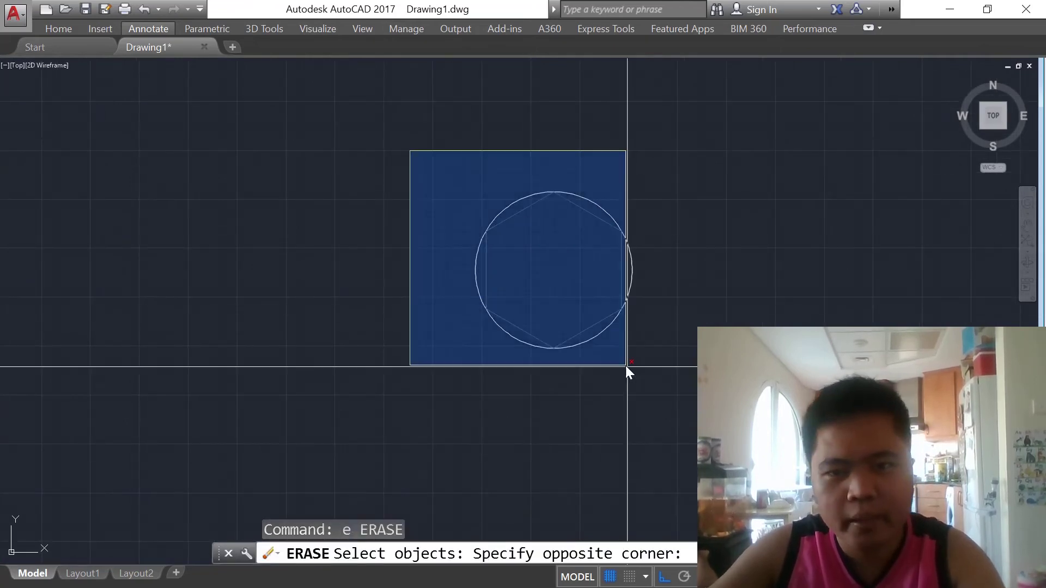
left_click(637, 373)
key("Return")
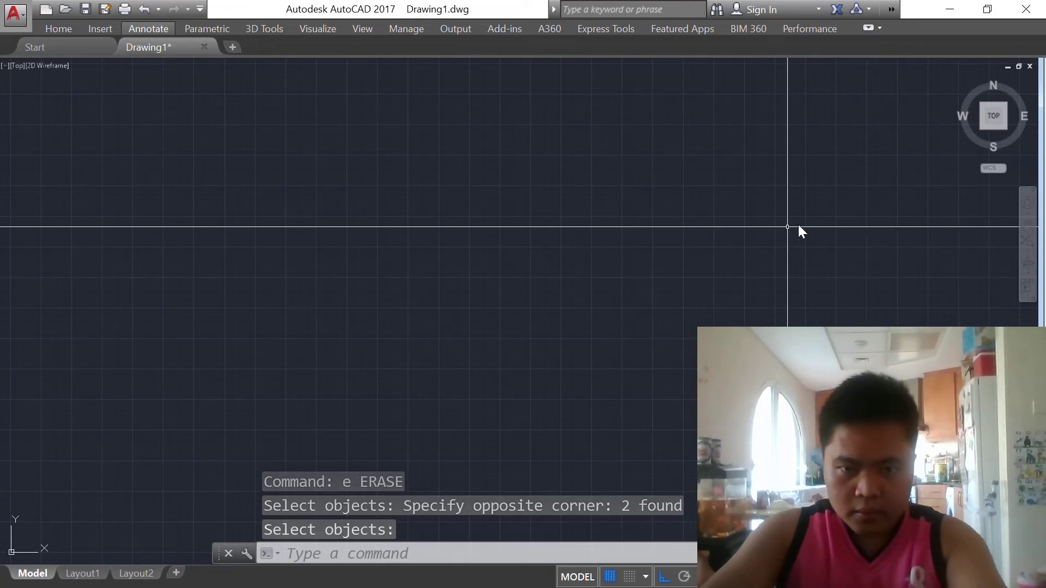
Step: Draw a freehand circle with a radius of about 22106, centred above and to the right of the origin
scroll(717, 283, "up", 2)
scroll(721, 293, "down", 2)
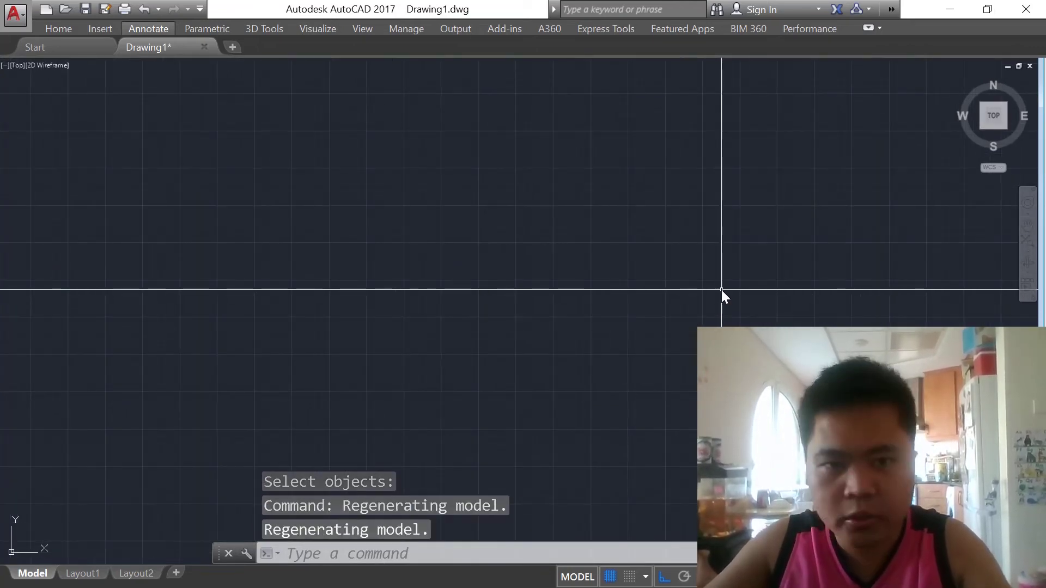
scroll(721, 290, "down", 2)
scroll(599, 283, "down", 1)
scroll(613, 293, "down", 2)
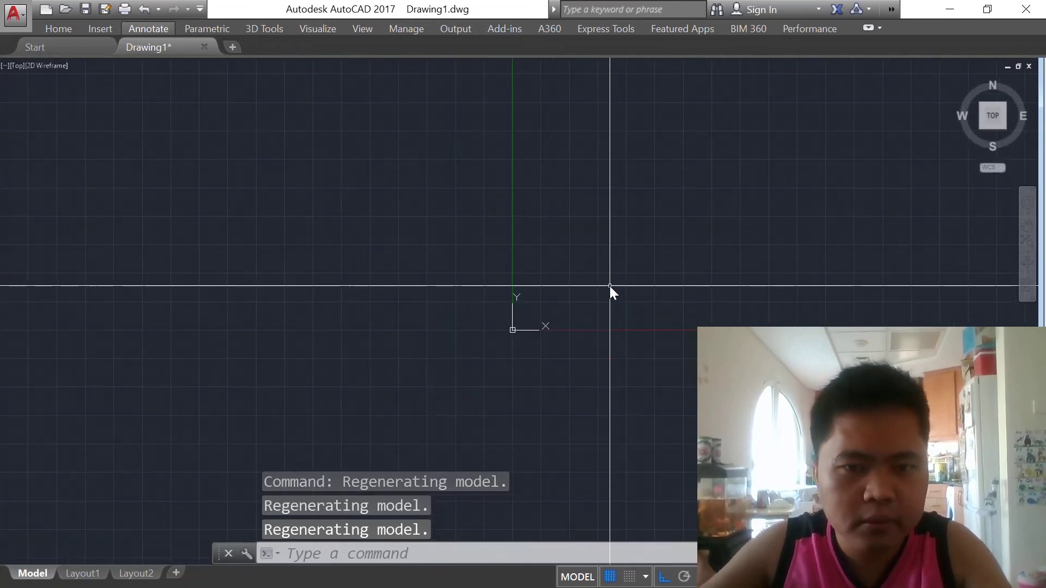
type("c")
key("Return")
left_click(587, 260)
left_click(668, 299)
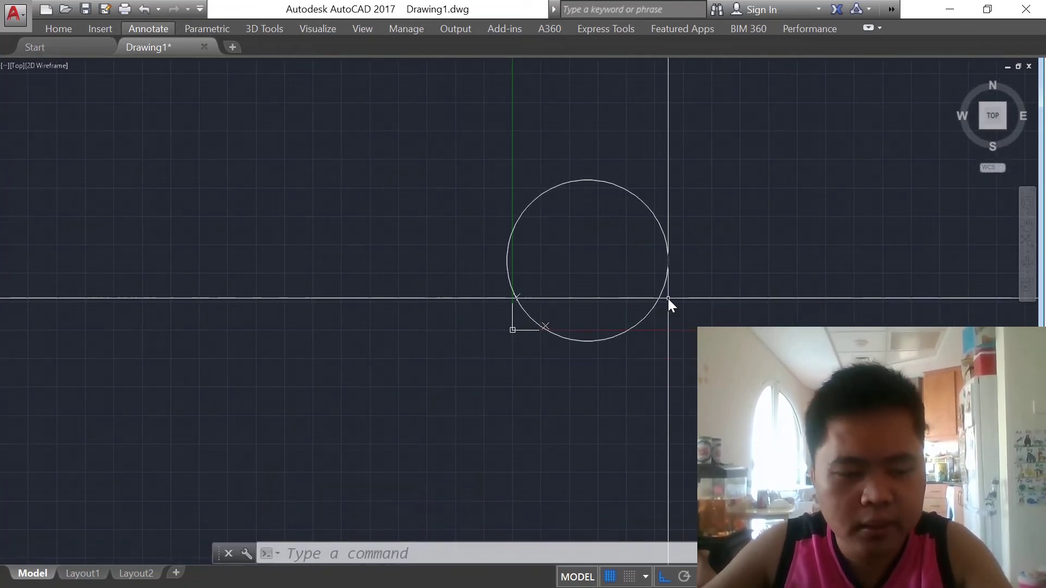
type("d")
key("Return")
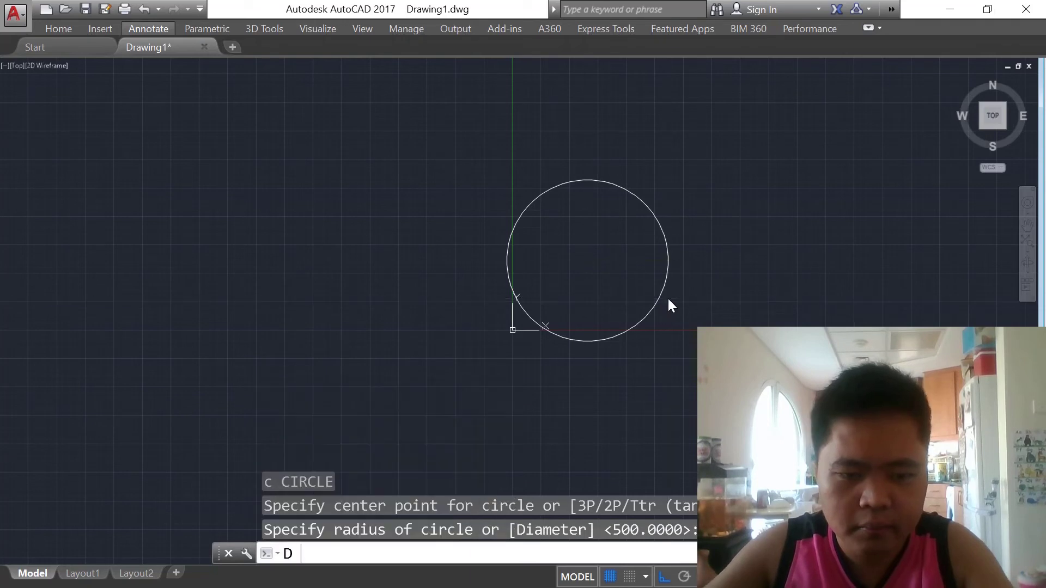
key("Escape")
type("c")
scroll(681, 325, "down", 2)
key("Escape")
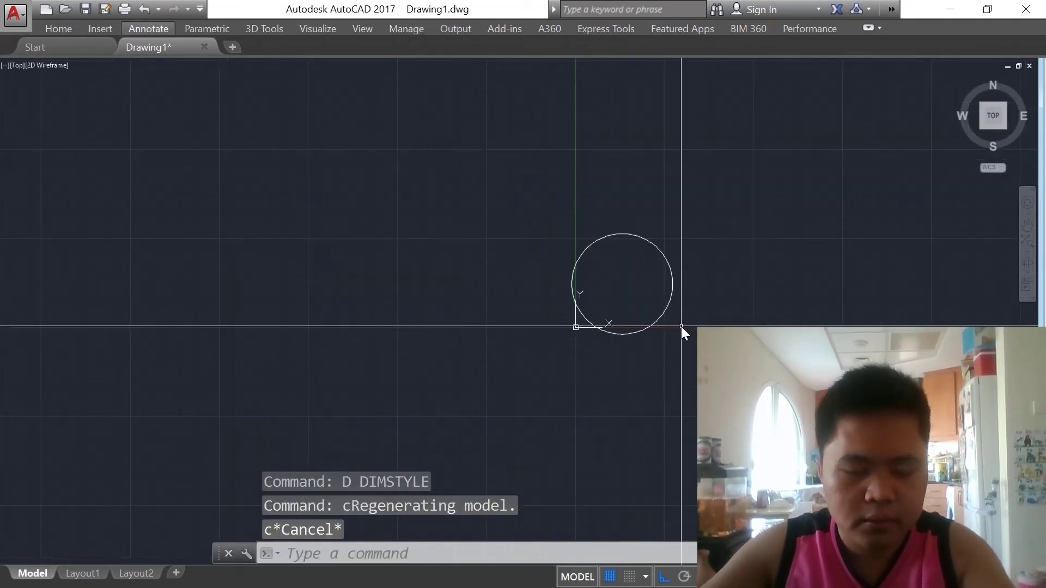
Step: Erase the large freehand circle overlapping the origin
type("e")
key("Return")
left_click(681, 326)
left_click(623, 251)
key("Escape")
Step: Draw a circle with a diameter of 1000, centred above and to the right of the origin
type("c")
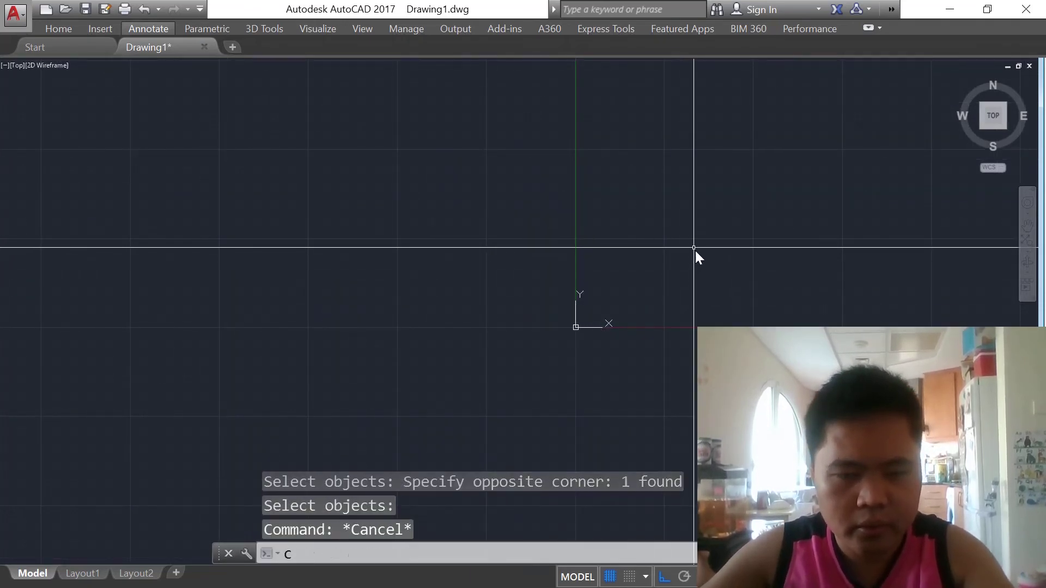
key("Return")
left_click(679, 243)
type("d")
key("Return")
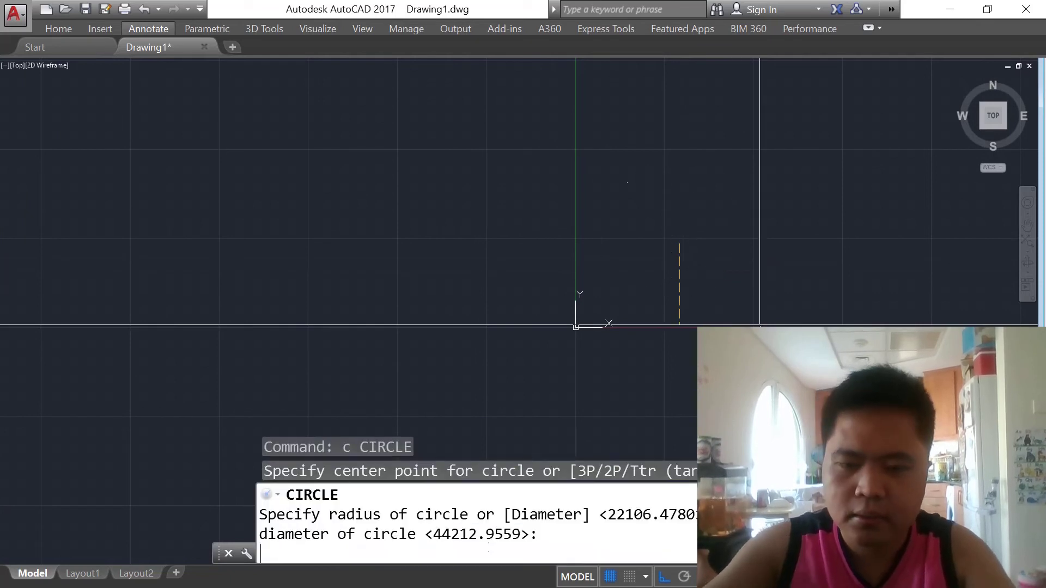
type("1000")
key("Return")
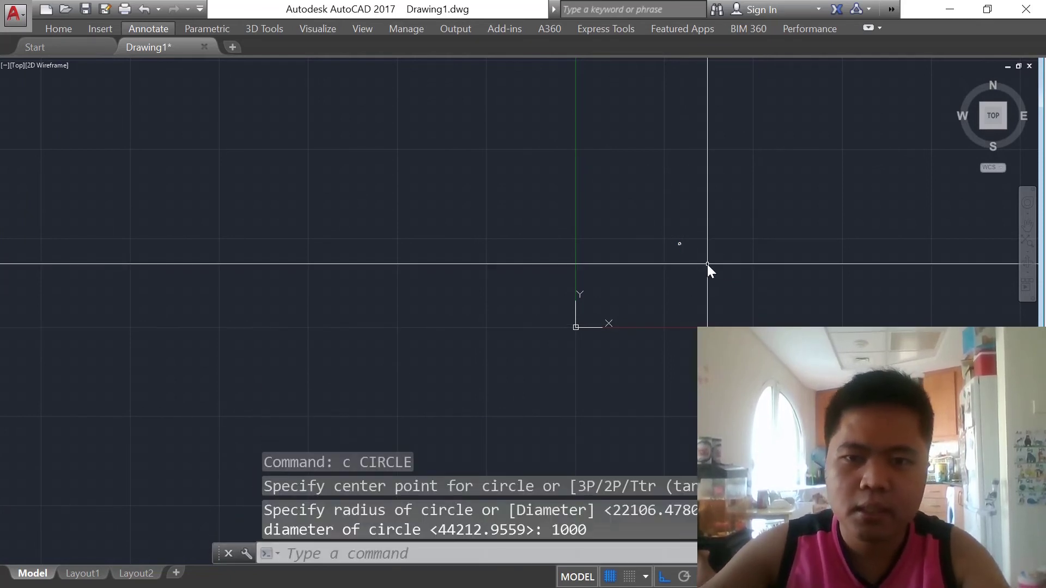
scroll(762, 131, "up", 5)
scroll(730, 156, "up", 6)
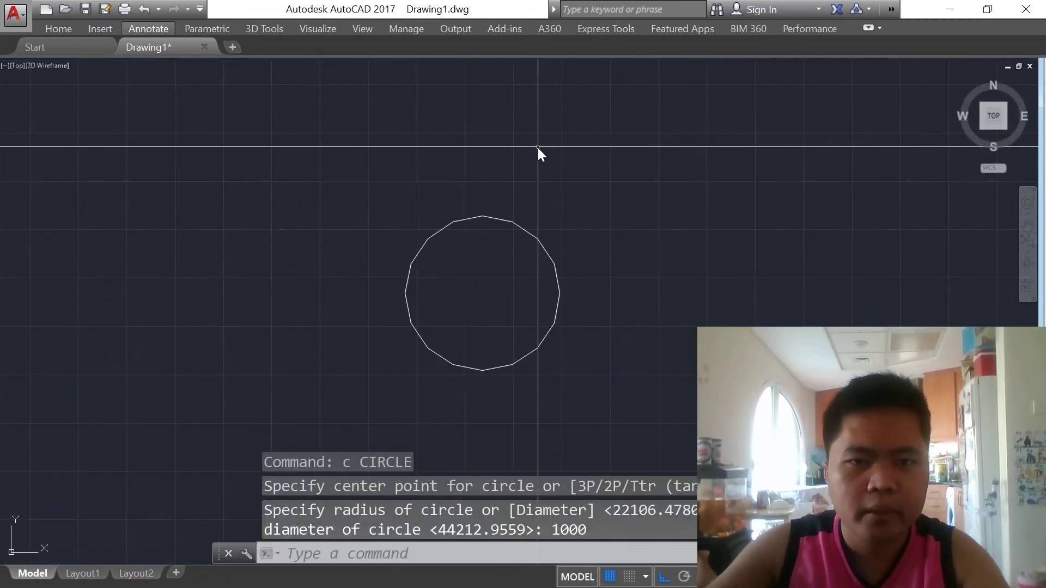
scroll(522, 234, "up", 2)
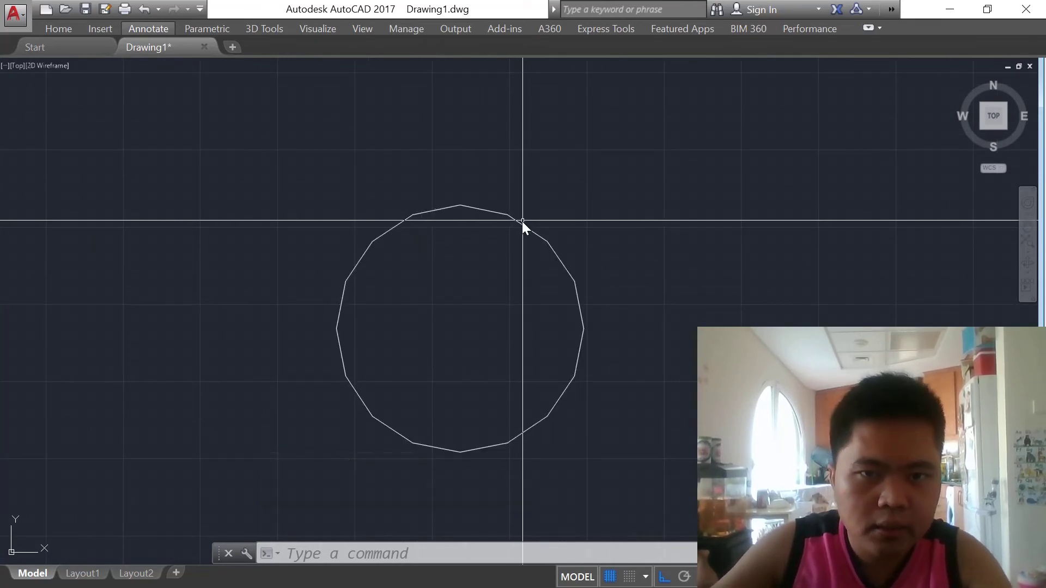
mouse_move(521, 224)
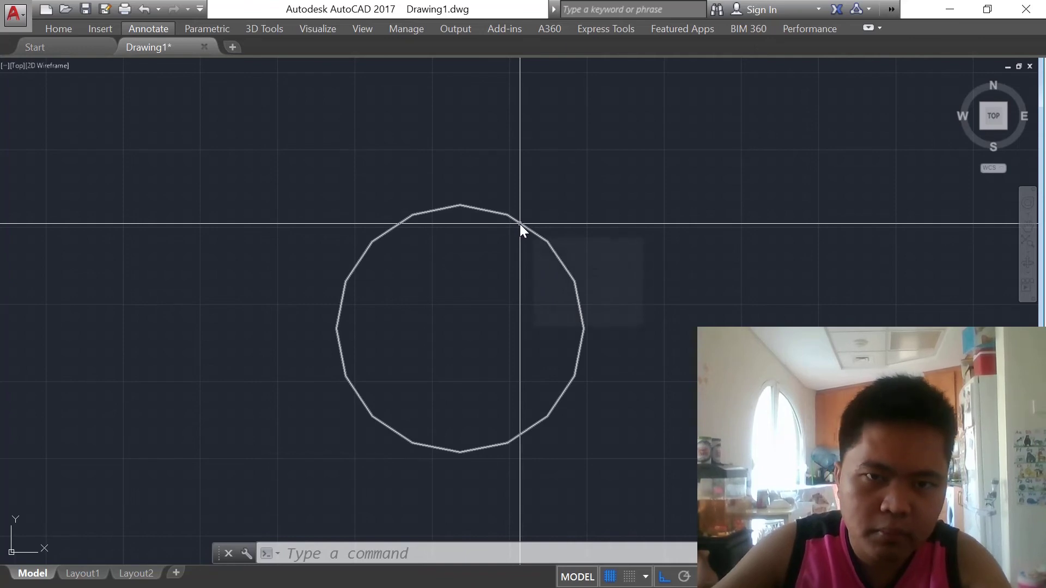
scroll(521, 234, "down", 2)
scroll(525, 239, "up", 4)
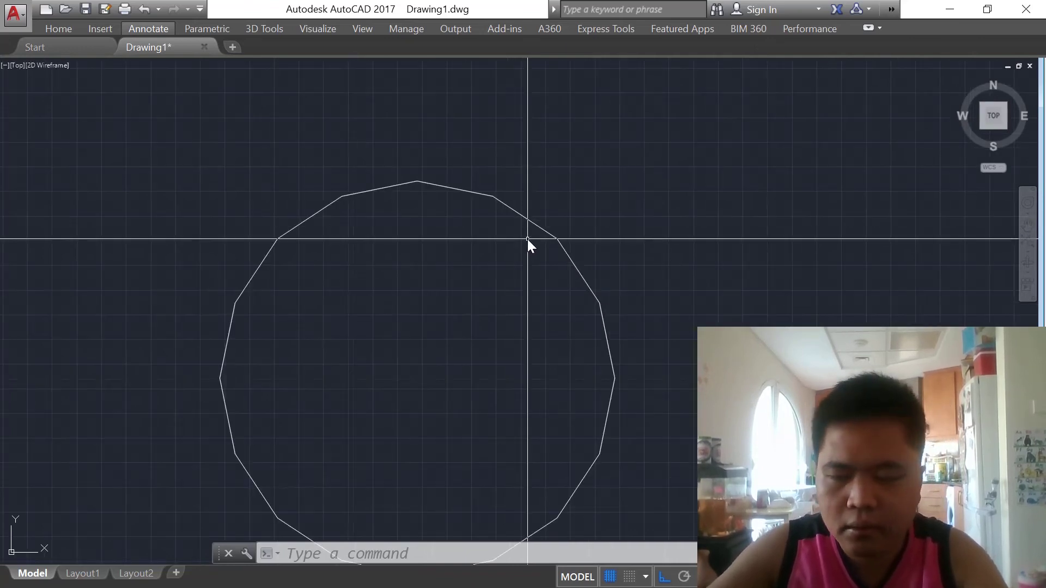
scroll(579, 263, "down", 2)
scroll(560, 234, "up", 4)
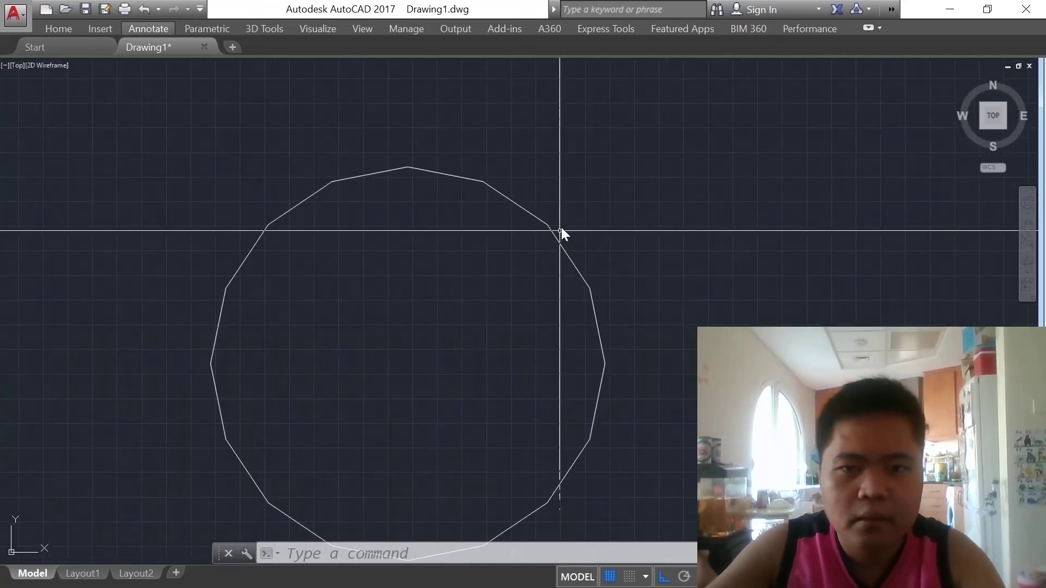
scroll(567, 240, "down", 2)
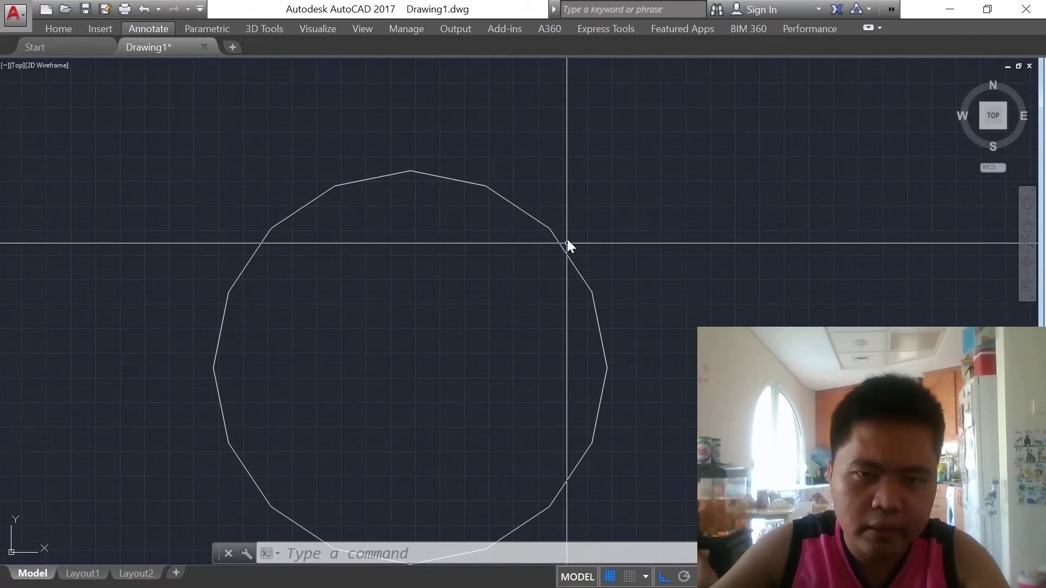
scroll(552, 261, "down", 2)
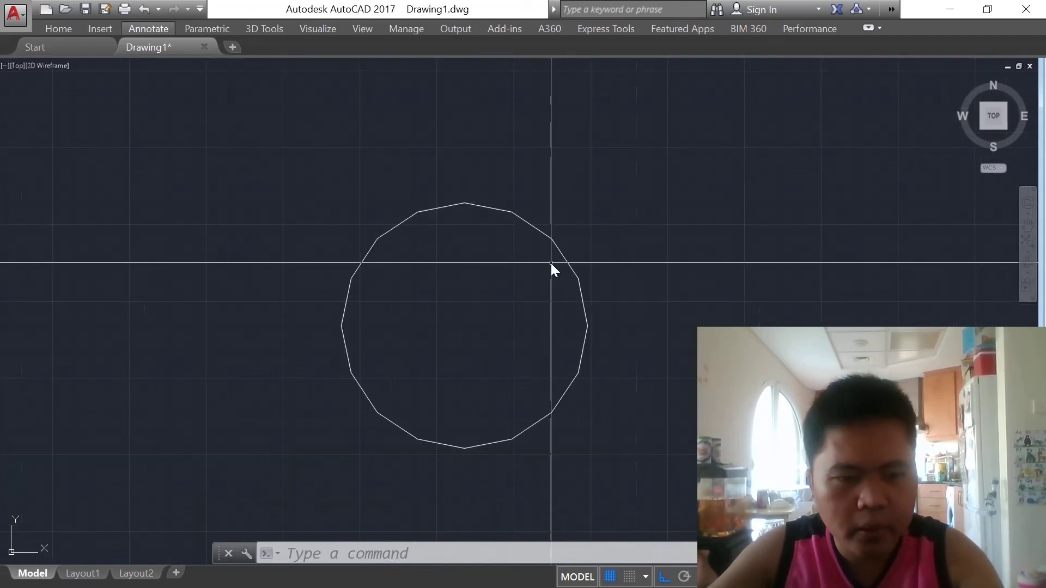
left_click(57, 28)
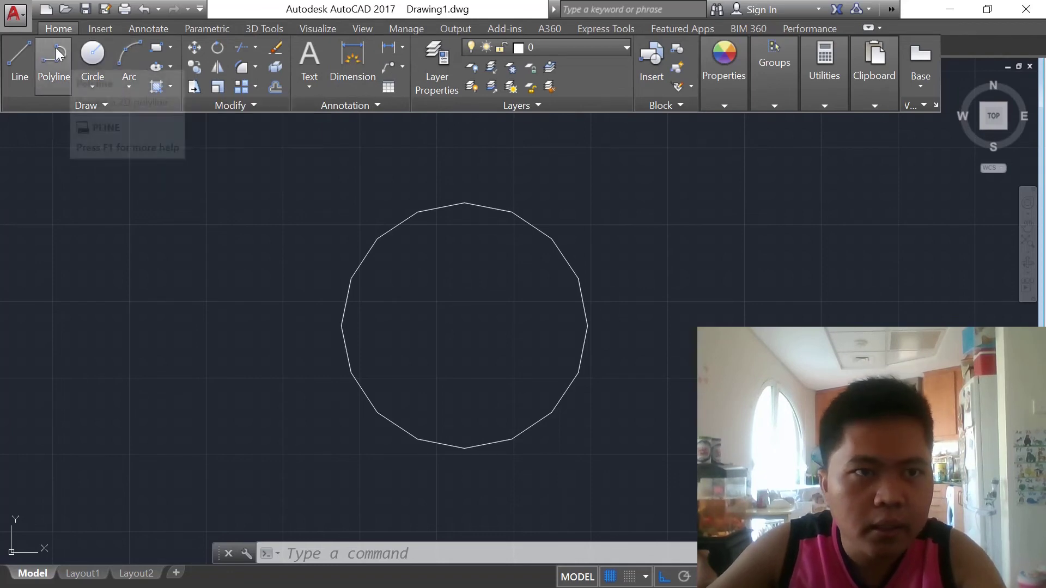
key("Escape")
key("Escape")
key("Escape")
scroll(736, 218, "down", 2)
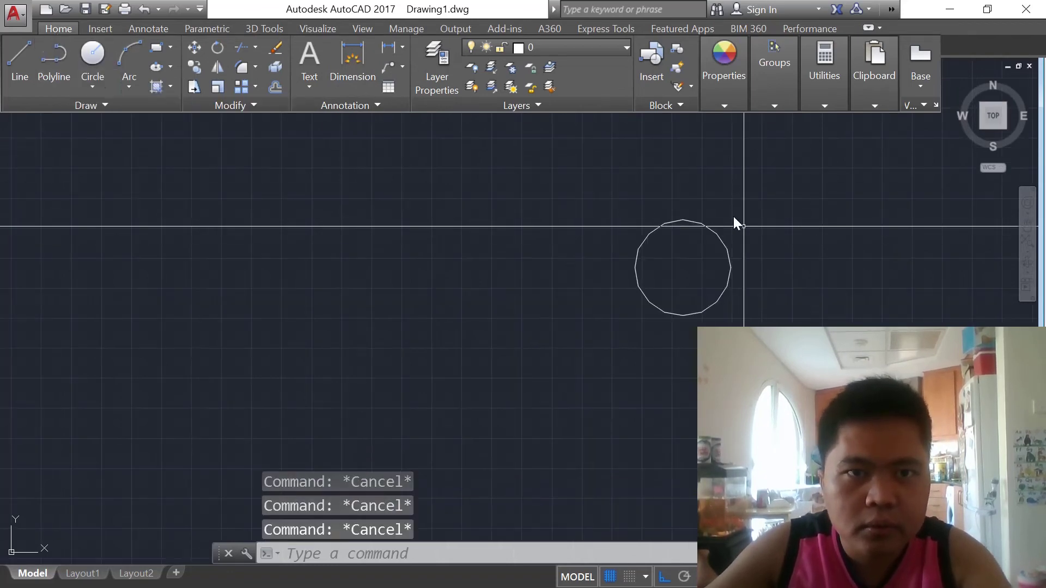
scroll(730, 177, "up", 2)
type("O")
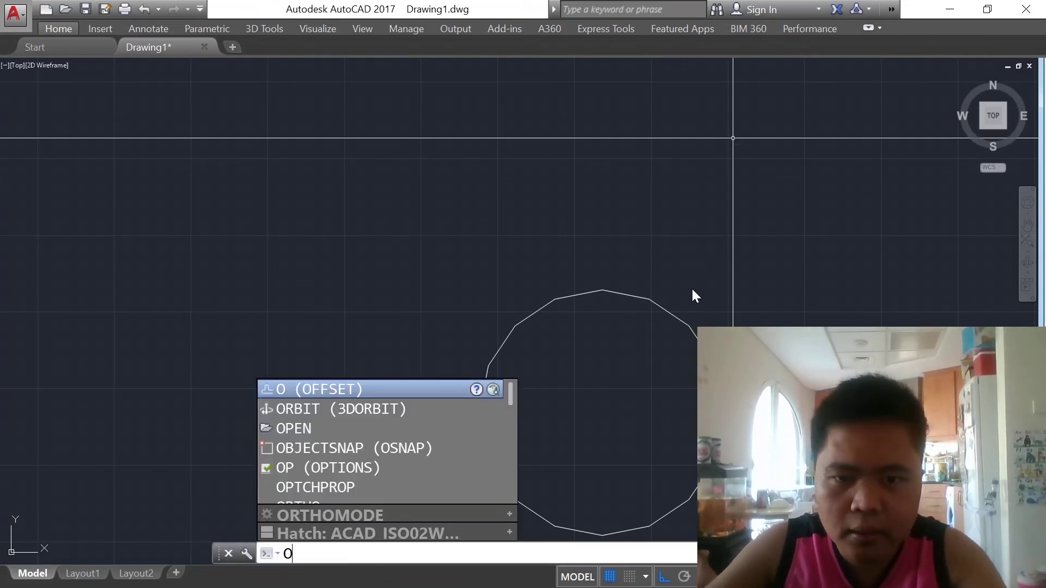
key("Return")
key("Escape")
key("Escape")
key("Escape")
scroll(579, 351, "down", 4)
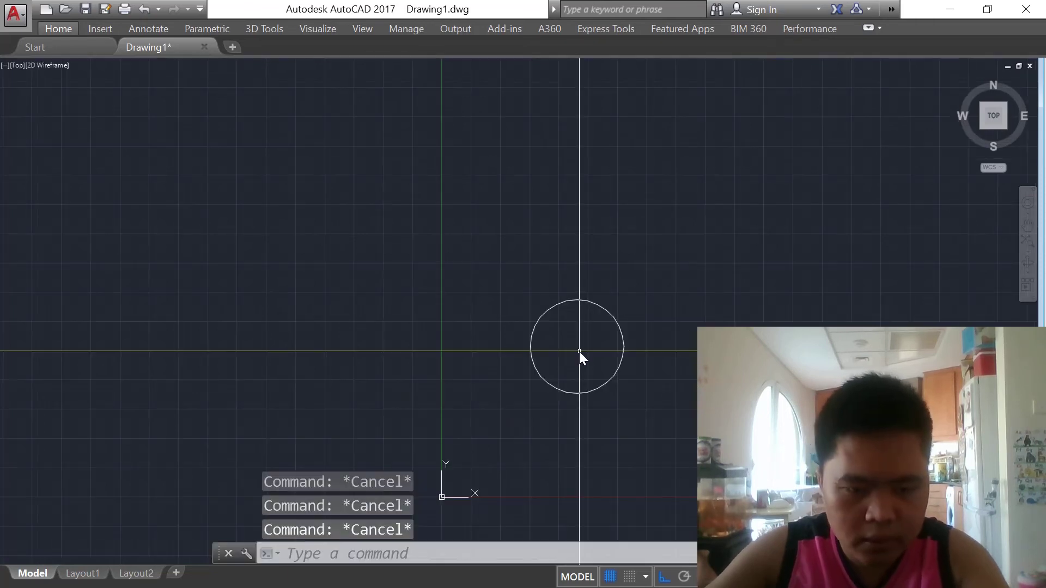
Step: Offset the 1000-diameter circle inward by a distance of 20 to make a second concentric circle
type("o")
key("Return")
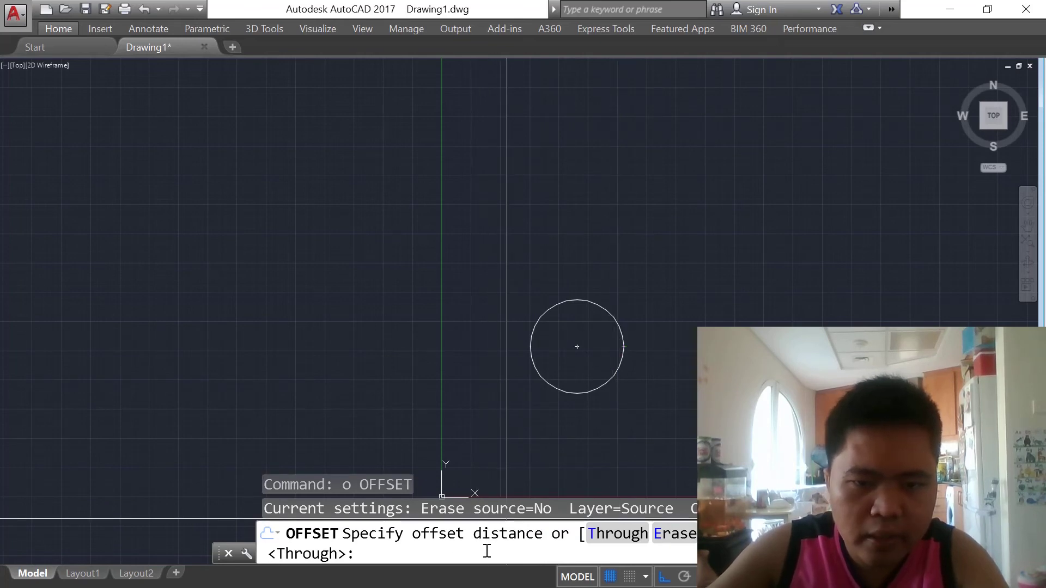
type("20")
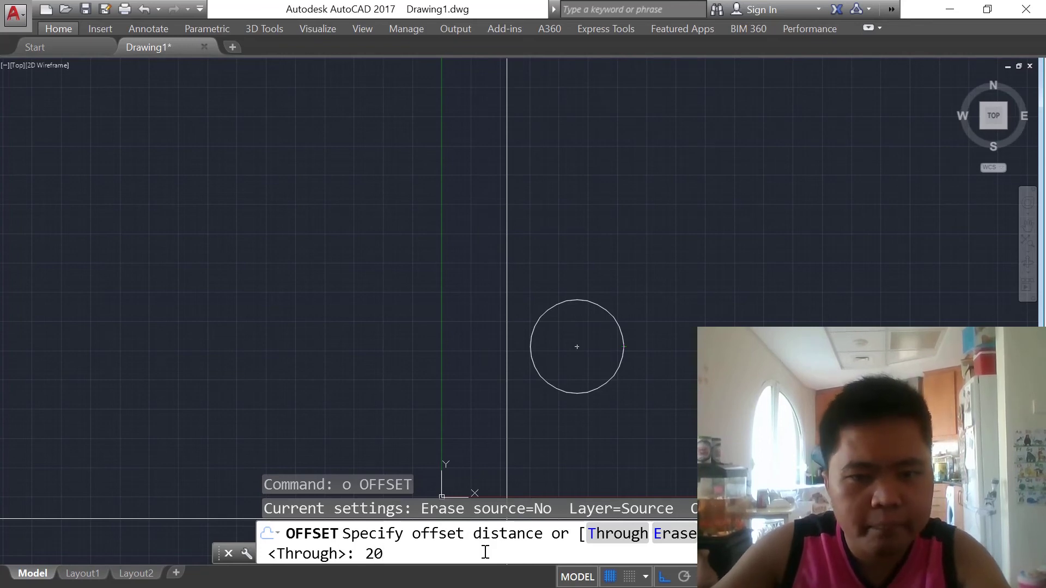
key("Return")
scroll(611, 309, "up", 2)
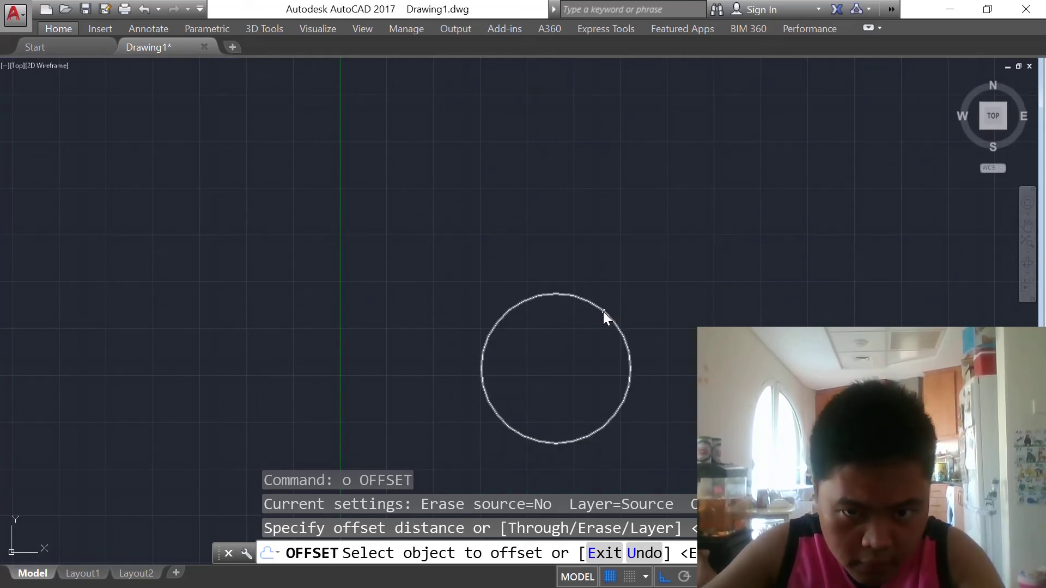
left_click(603, 311)
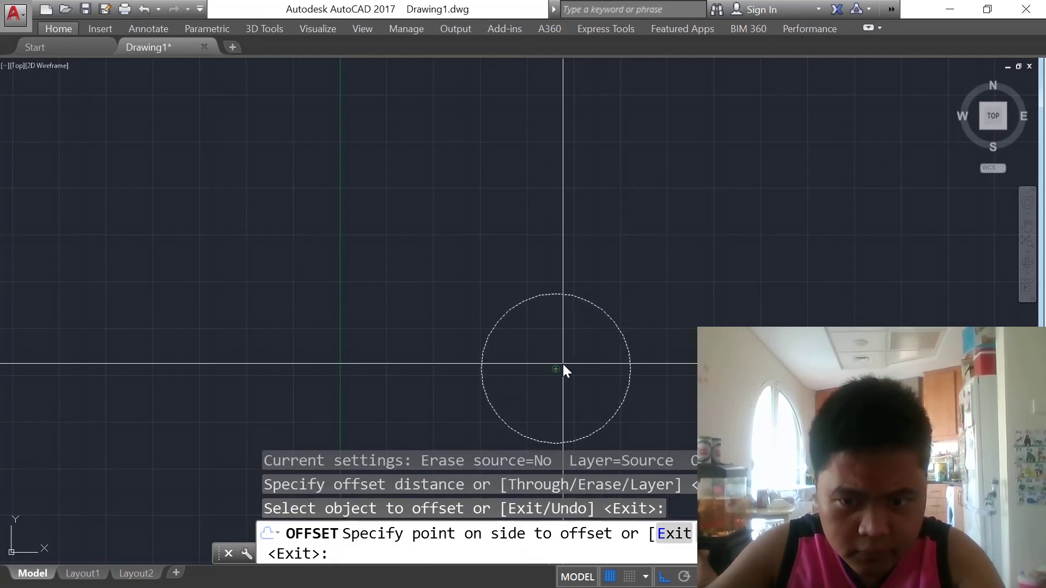
scroll(570, 398, "up", 3)
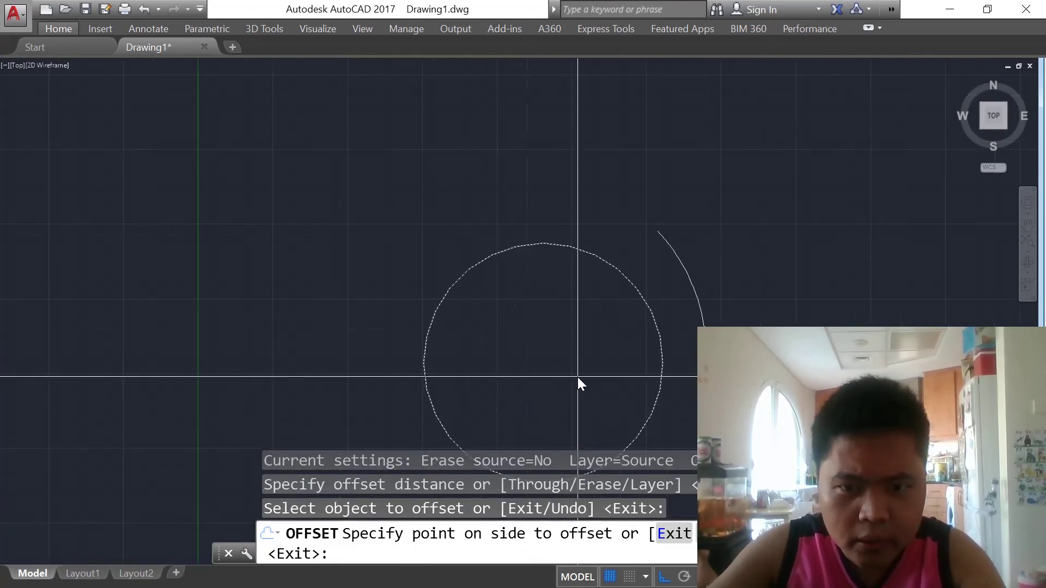
left_click(577, 375)
scroll(577, 349, "down", 3)
scroll(577, 343, "up", 2)
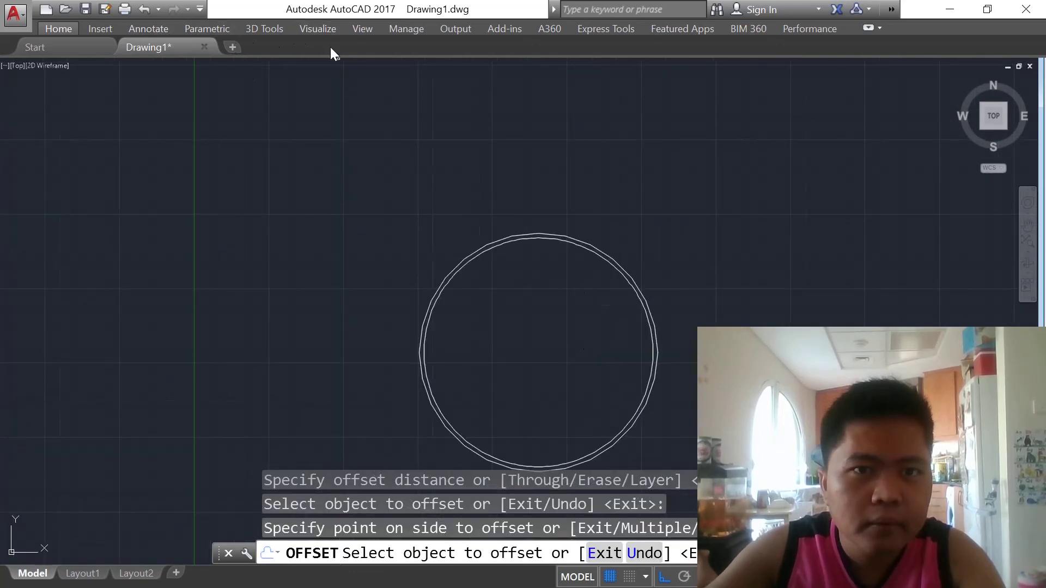
Step: Dimension the horizontal gap between the inner and outer circles at their right quadrants, placing the dimension line just above them
left_click(163, 29)
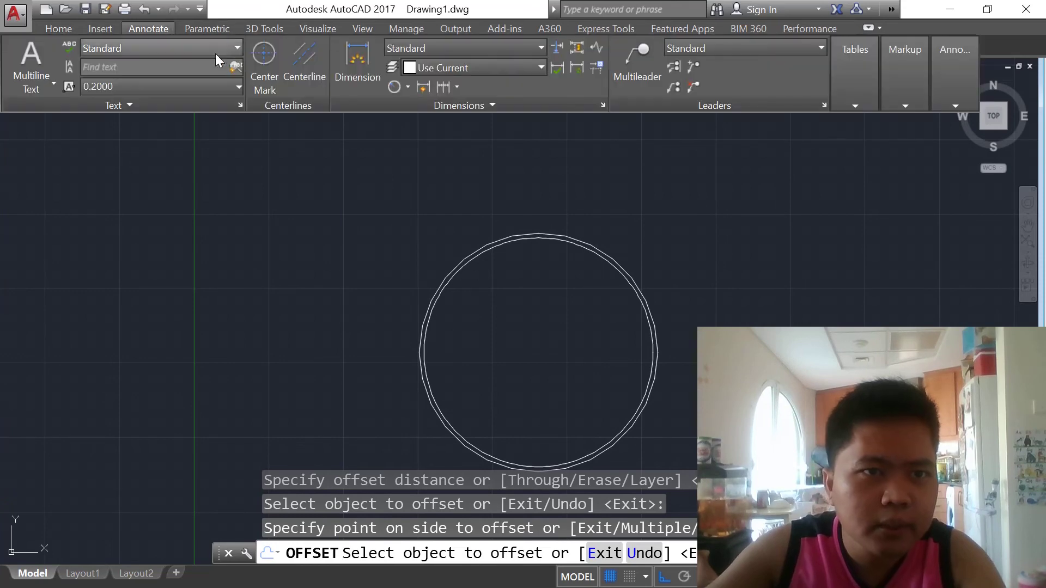
left_click(349, 76)
scroll(648, 378, "up", 3)
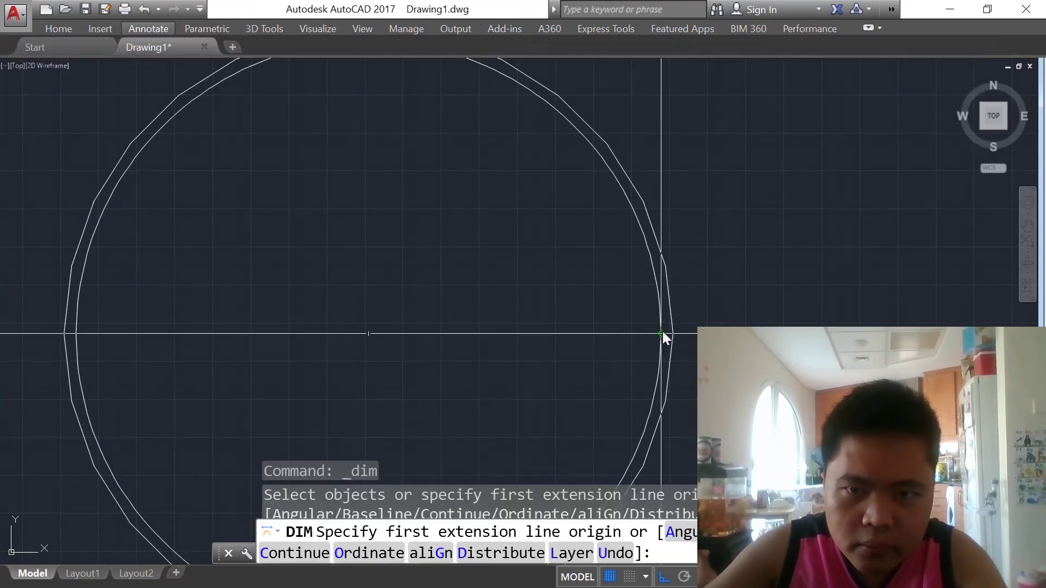
left_click(662, 332)
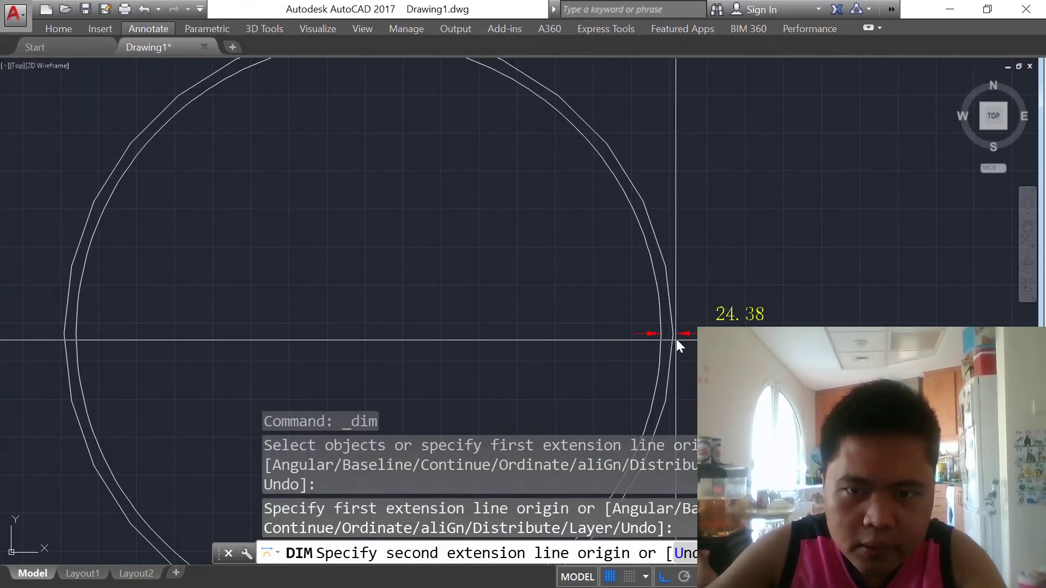
left_click(673, 334)
left_click(677, 285)
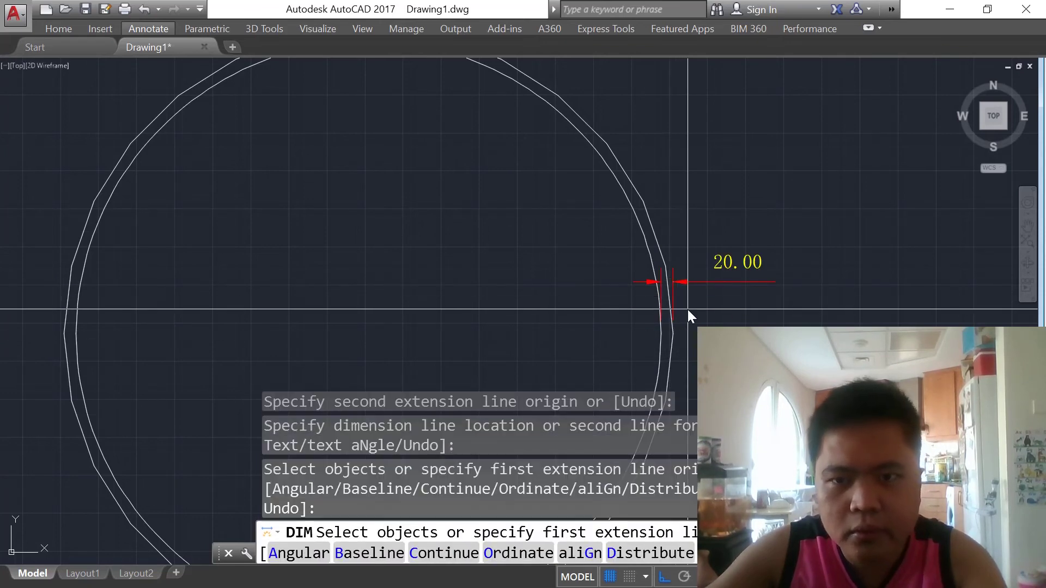
scroll(691, 312, "down", 2)
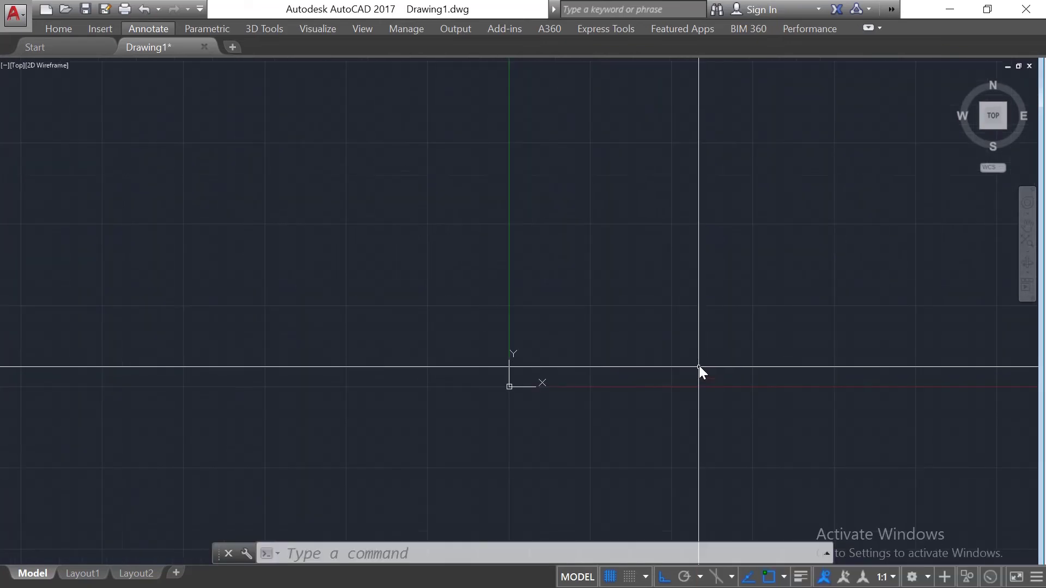
Step: Create a polar array of the selected tapered blade outline around the centre of the small circle
scroll(564, 364, "down", 2)
scroll(666, 378, "up", 3)
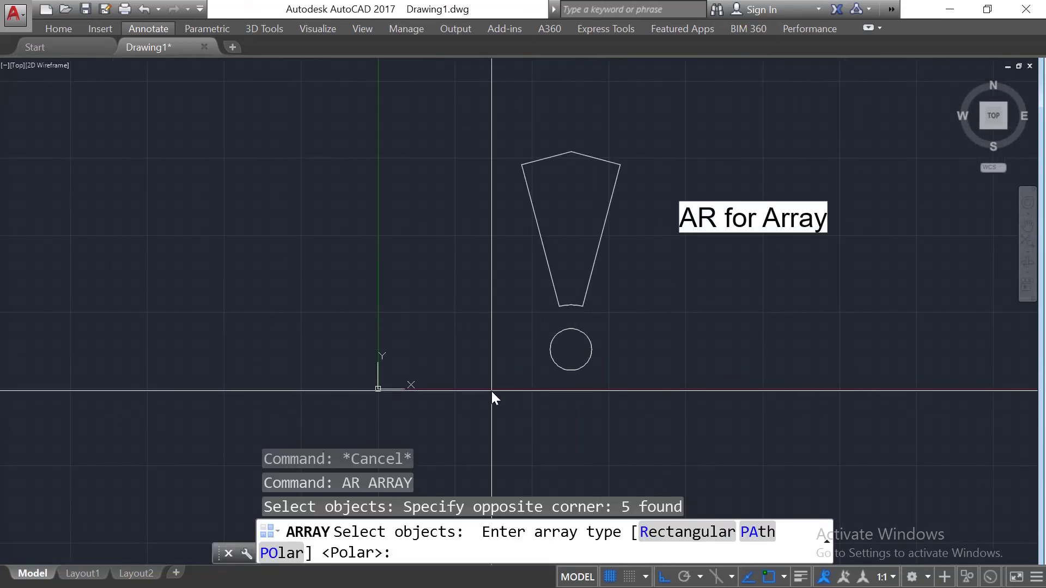
type("p")
key("BackSpace")
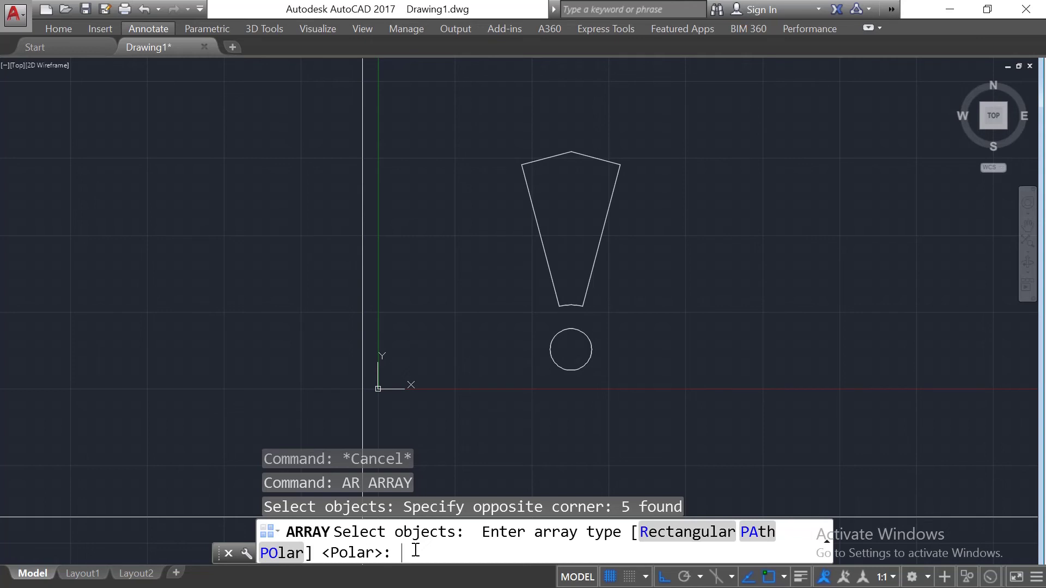
key("Return")
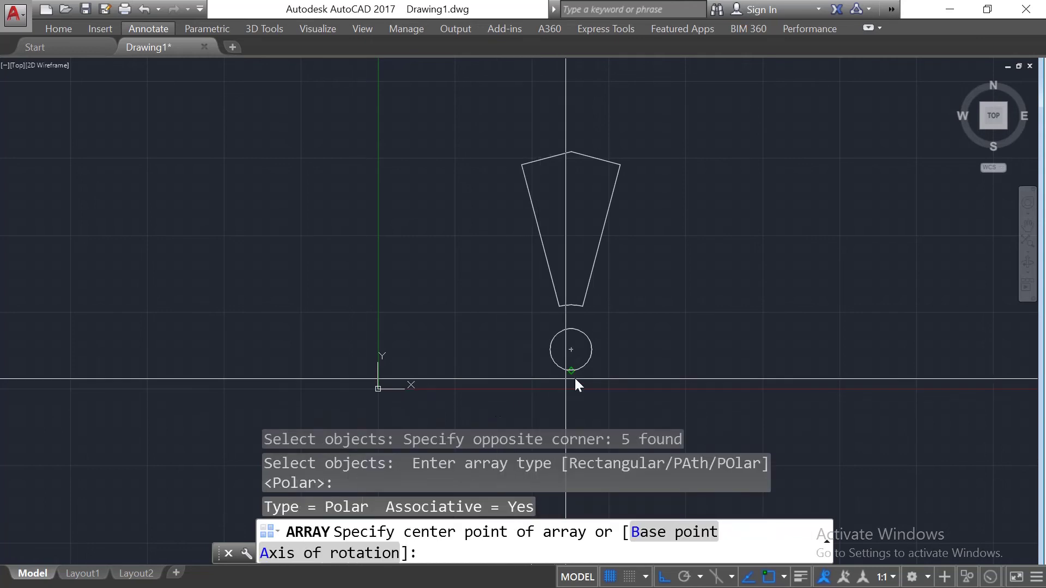
left_click(569, 350)
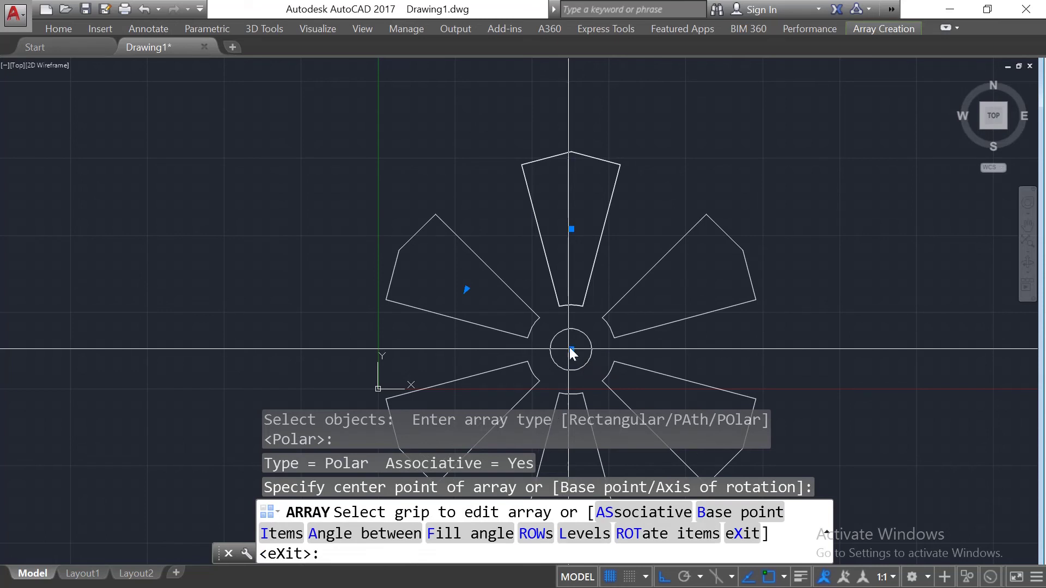
Step: Set the number of items in the polar array to 9 and finish the array
scroll(621, 163, "down", 3)
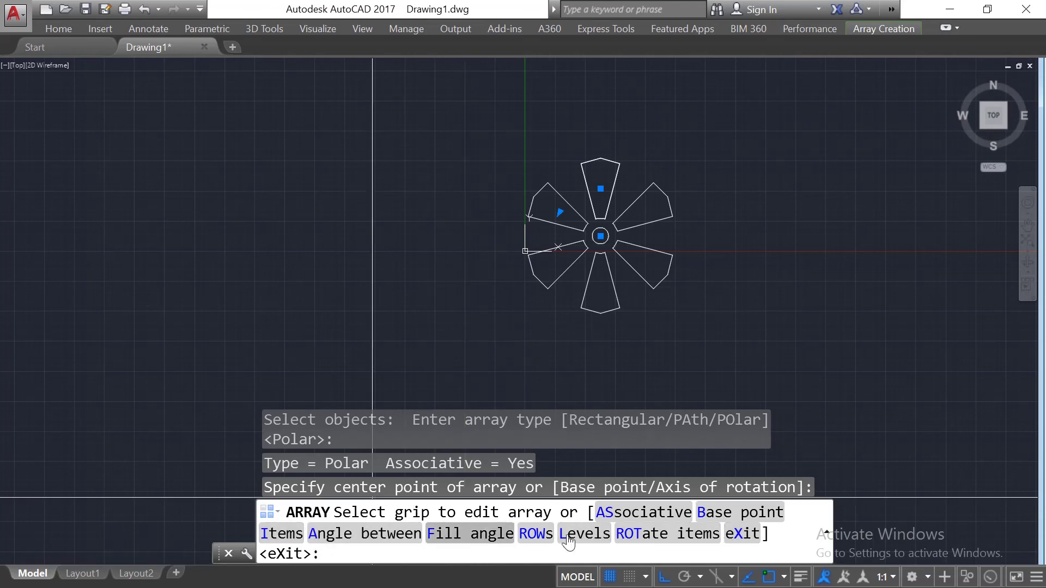
left_click(282, 535)
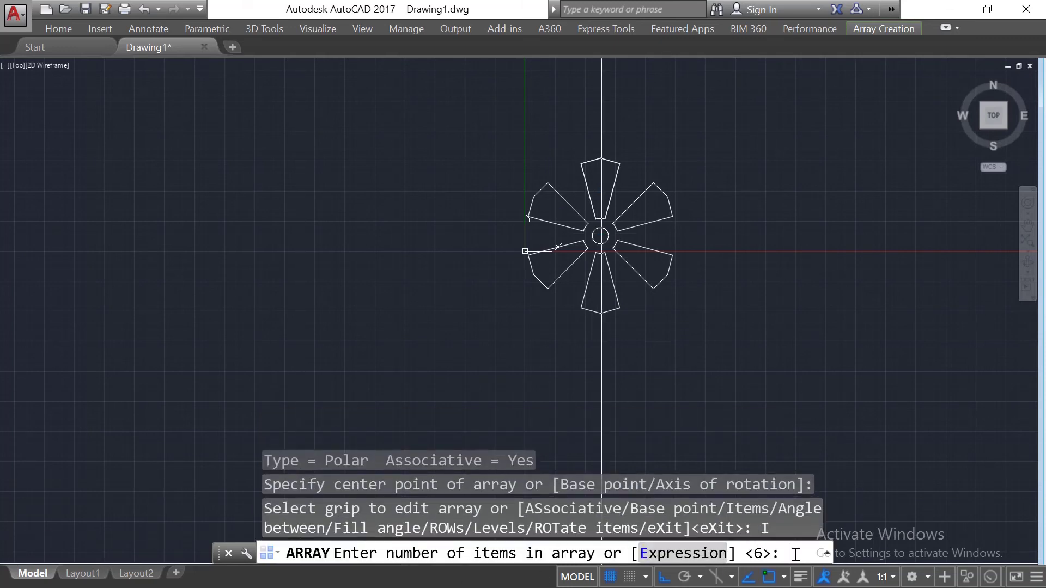
type("9")
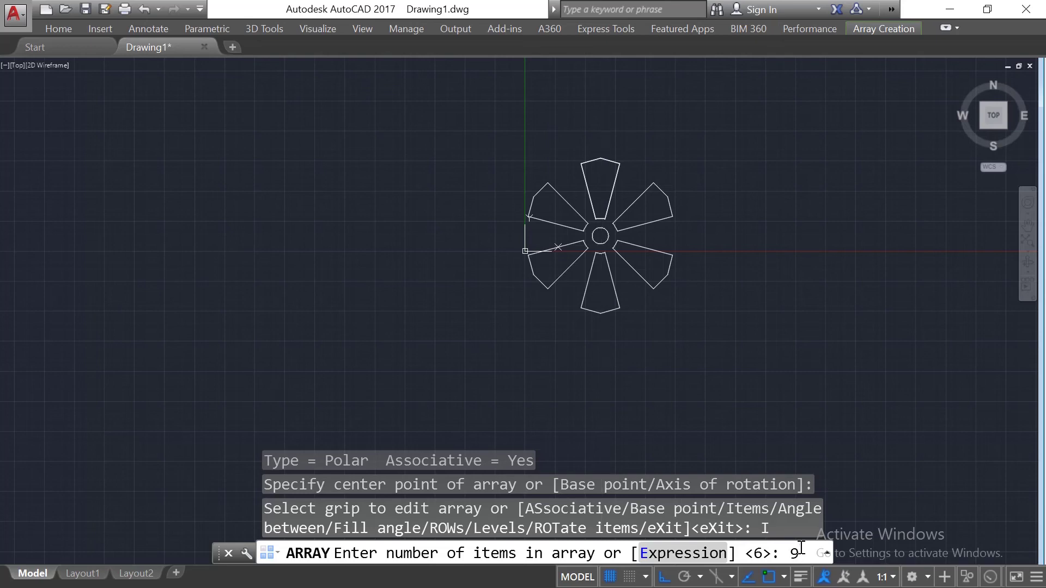
key("Return")
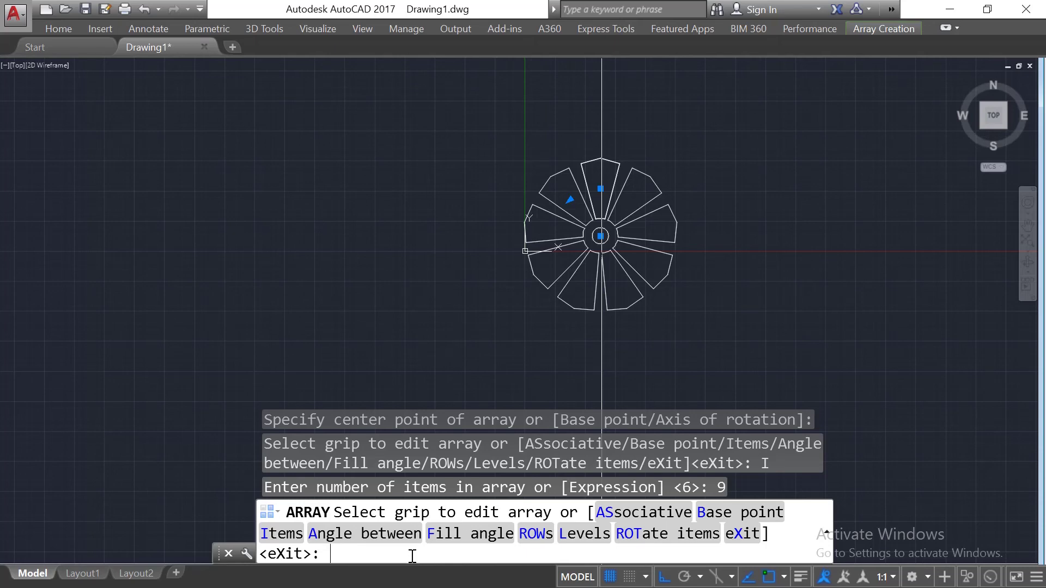
key("Return")
scroll(726, 329, "down", 1)
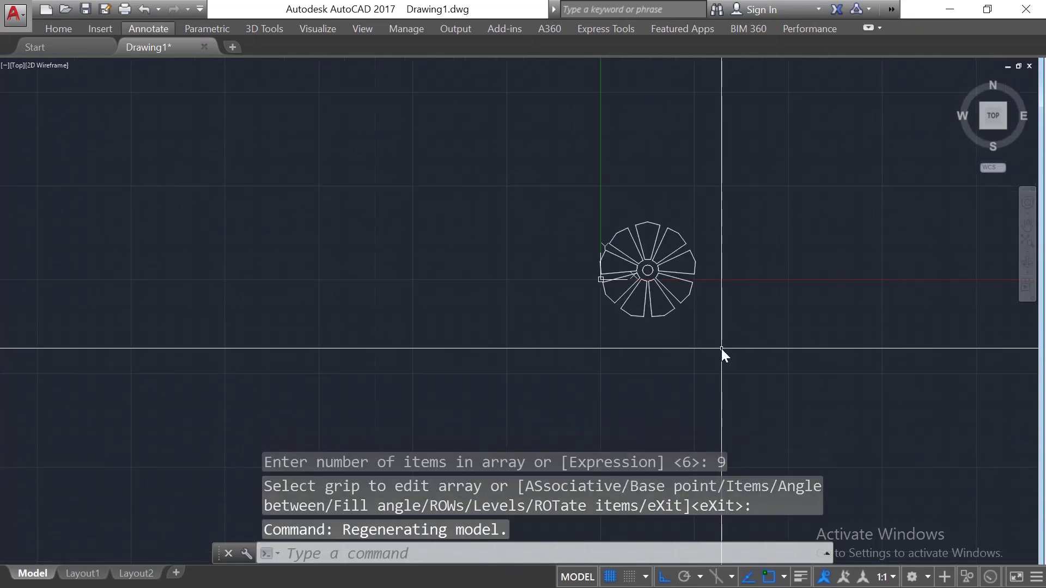
scroll(695, 254, "up", 4)
scroll(610, 308, "down", 4)
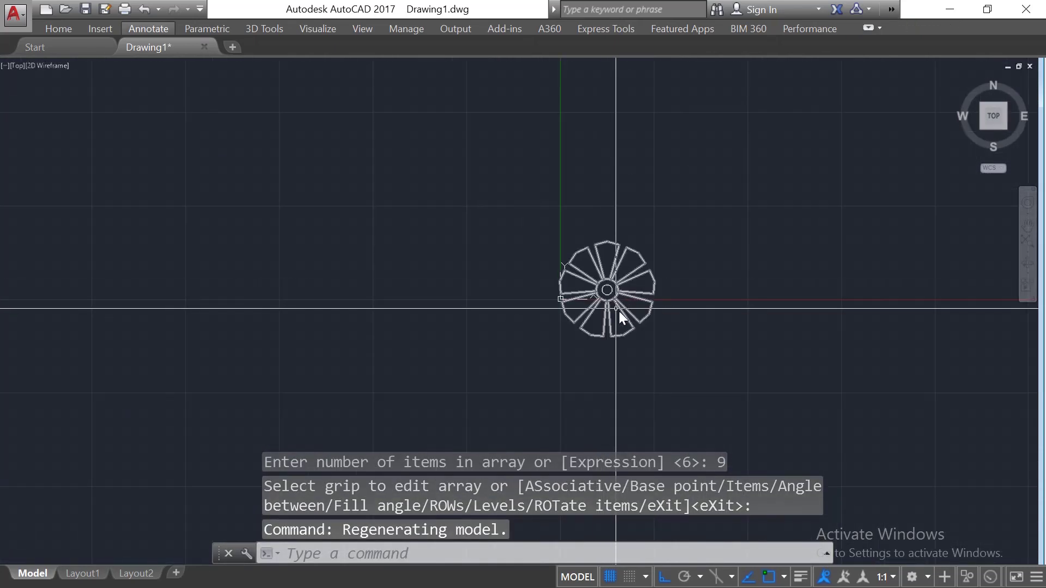
scroll(603, 245, "up", 2)
scroll(557, 279, "down", 4)
key("Escape")
key("Escape")
scroll(556, 276, "up", 5)
key("Escape")
scroll(599, 293, "down", 4)
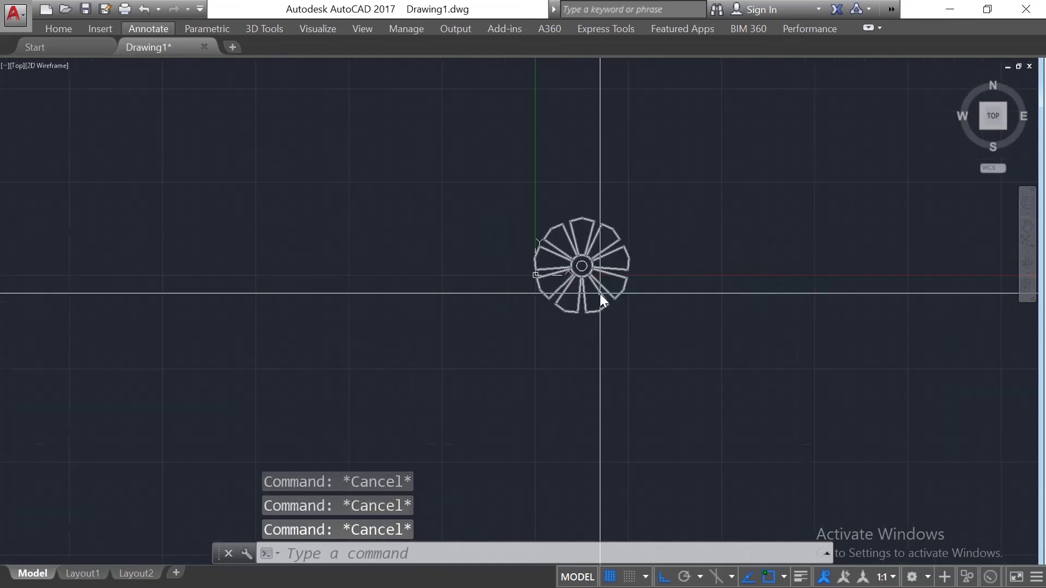
left_click(600, 290)
key("Escape")
scroll(595, 286, "up", 2)
scroll(596, 295, "down", 4)
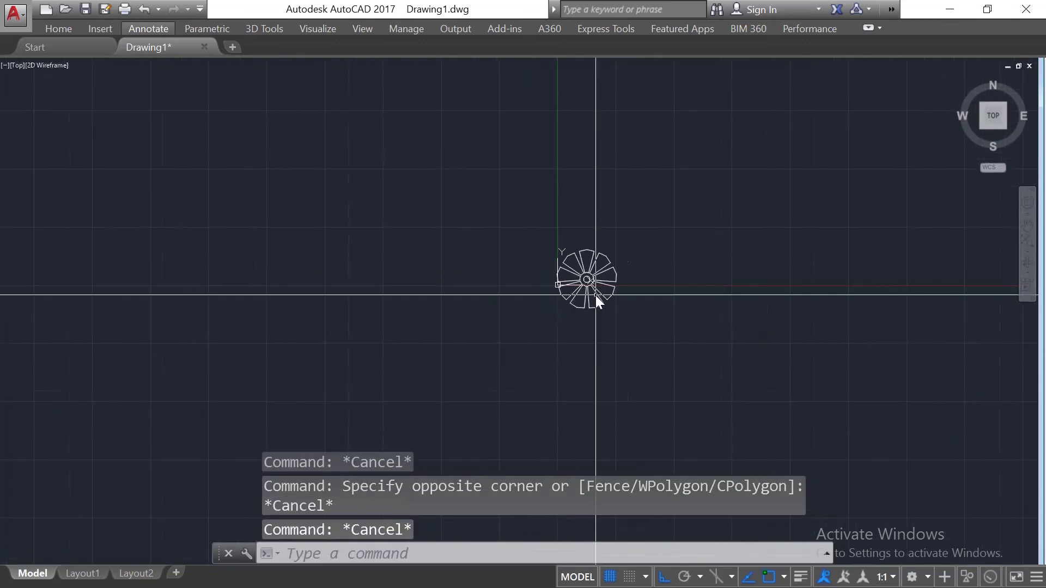
Step: Erase the polar array of blades together with the small circle at its centre
type("e")
key("Return")
left_click(516, 180)
left_click(626, 327)
key("Return")
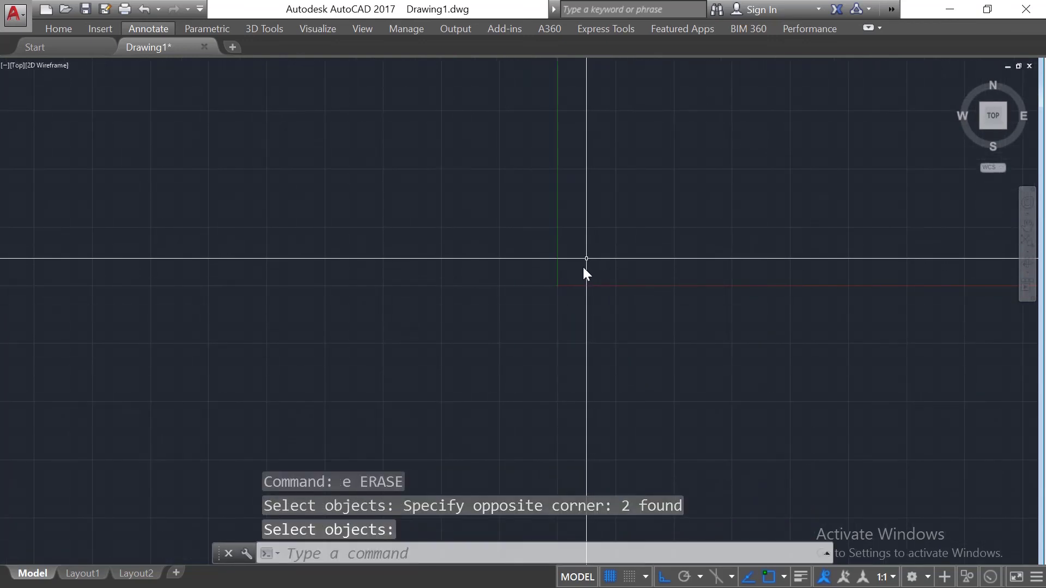
scroll(599, 245, "up", 5)
key("Escape")
key("Escape")
key("Escape")
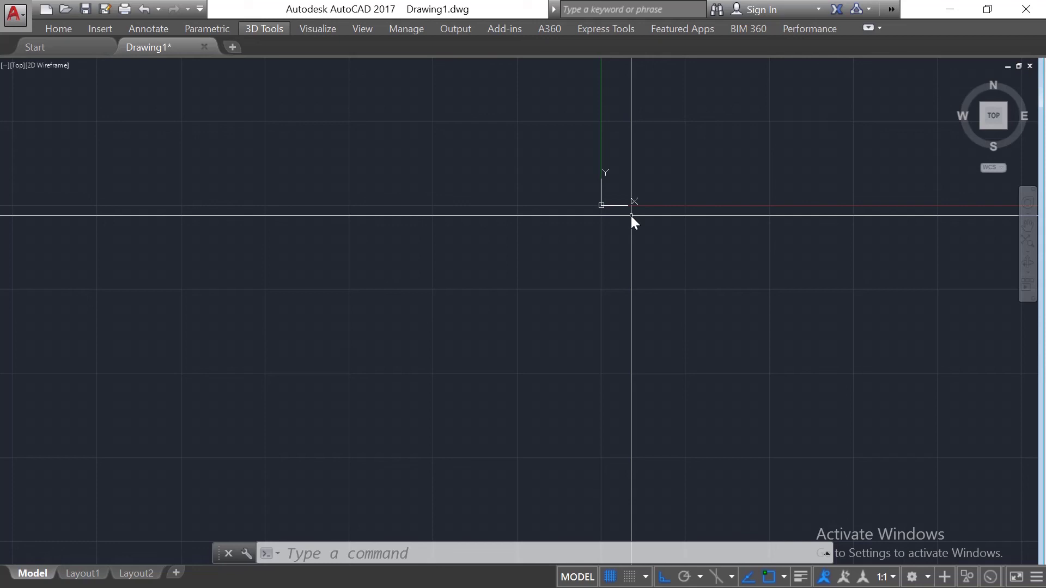
Step: Quit the program without saving the changes to Drawing1.dwg
left_click(1040, 9)
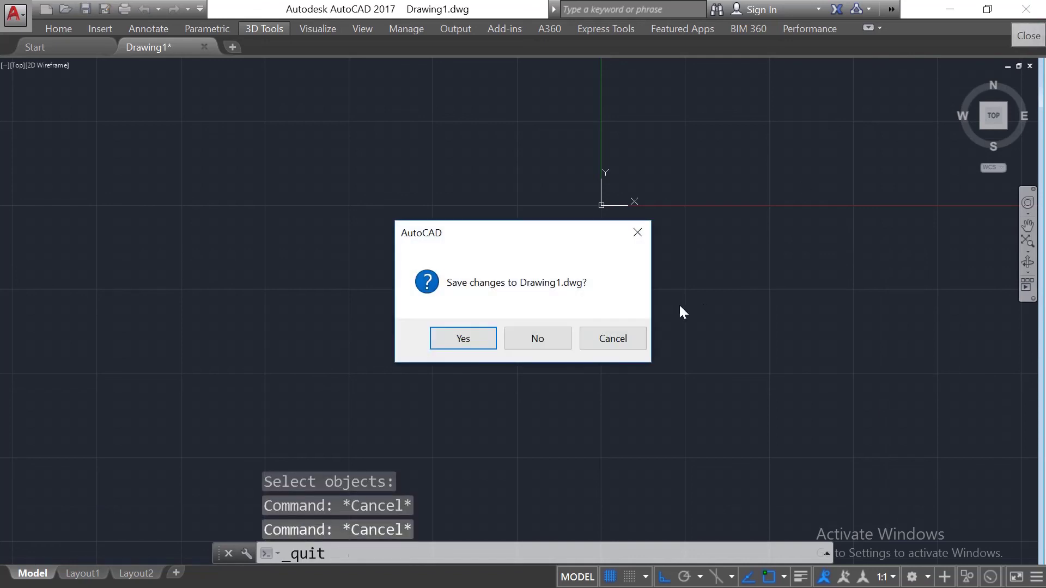
left_click(518, 338)
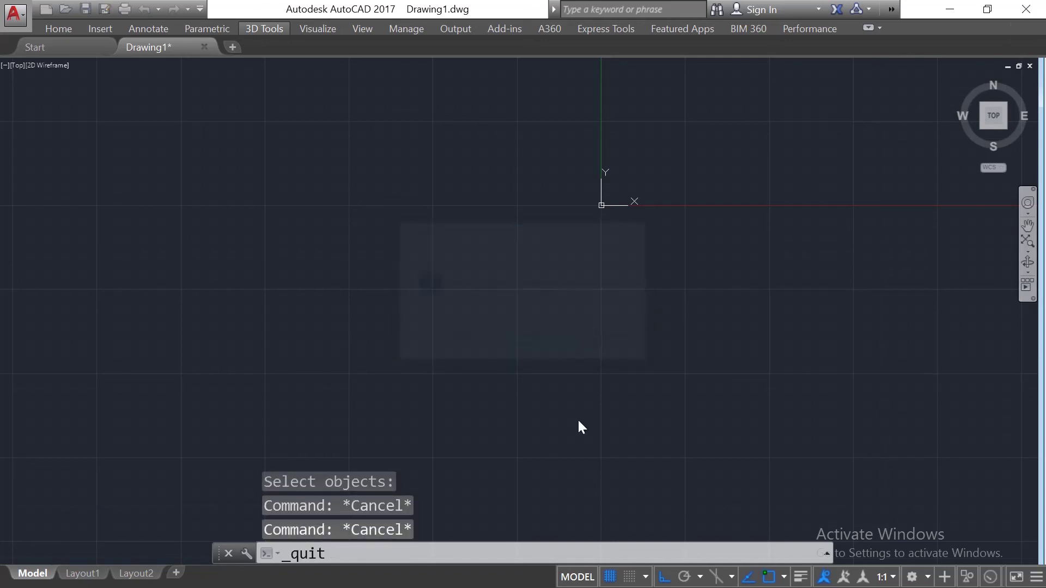